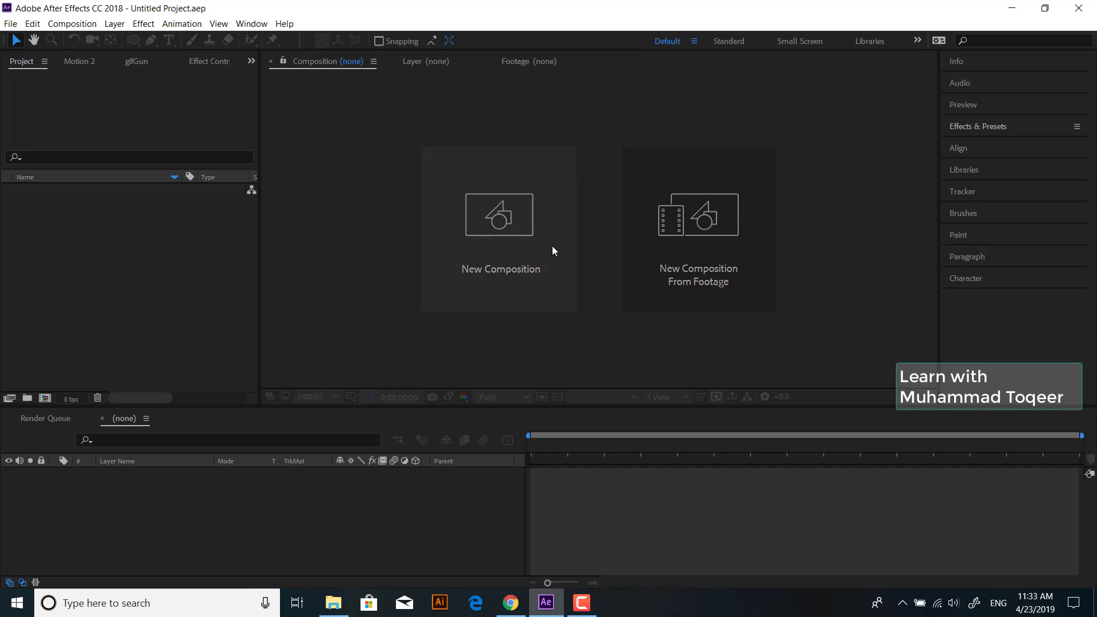
Step: Create a composition named 'First Move', 500 × 500 px, with duration 0:00:16:00
{"action": "left_click", "coordinate": [552, 252]}
{"action": "left_click_drag", "start_coordinate": [408, 159], "coordinate": [624, 160]}
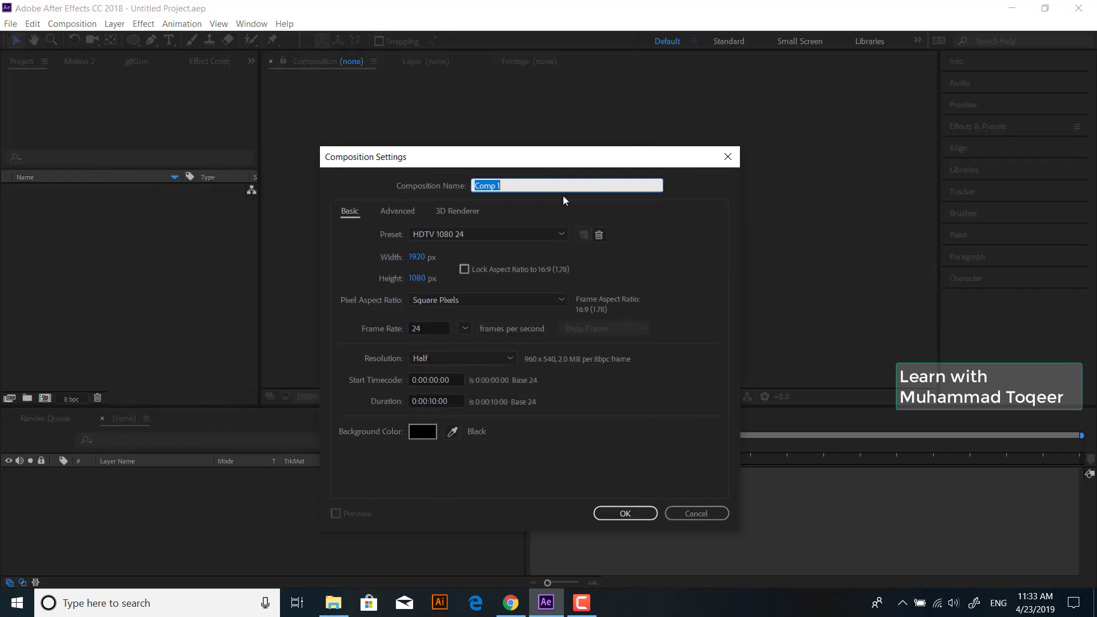
{"action": "type", "text": "Fi"}
{"action": "type", "text": "rst Mo"}
{"action": "type", "text": "ve"}
{"action": "left_click", "coordinate": [426, 258]}
{"action": "type", "text": "500"}
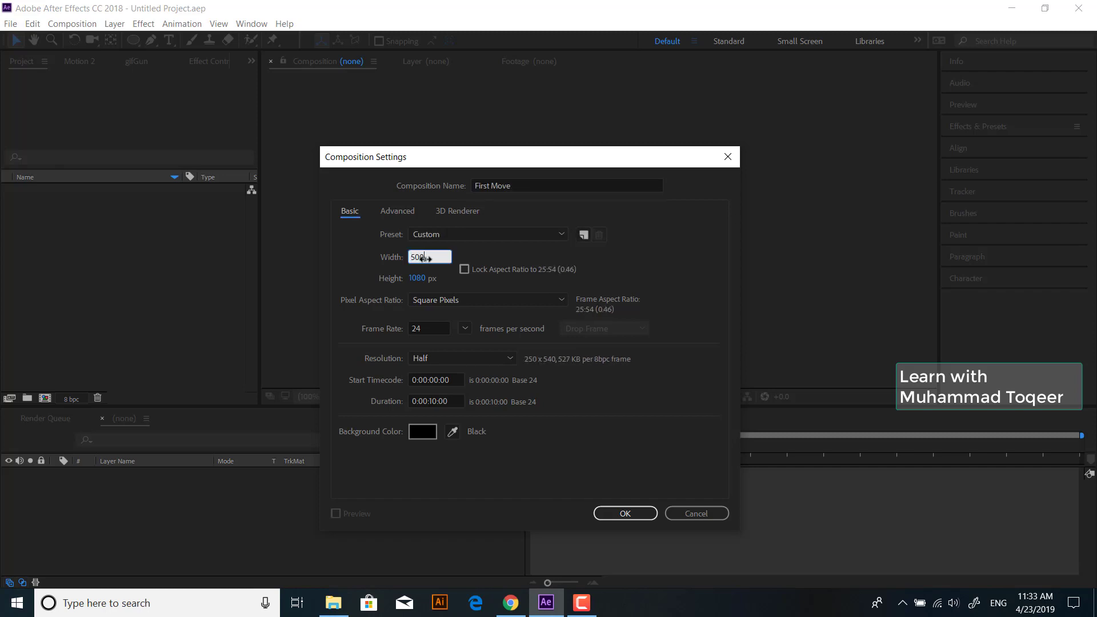
{"action": "key", "text": "Tab"}
{"action": "type", "text": "500"}
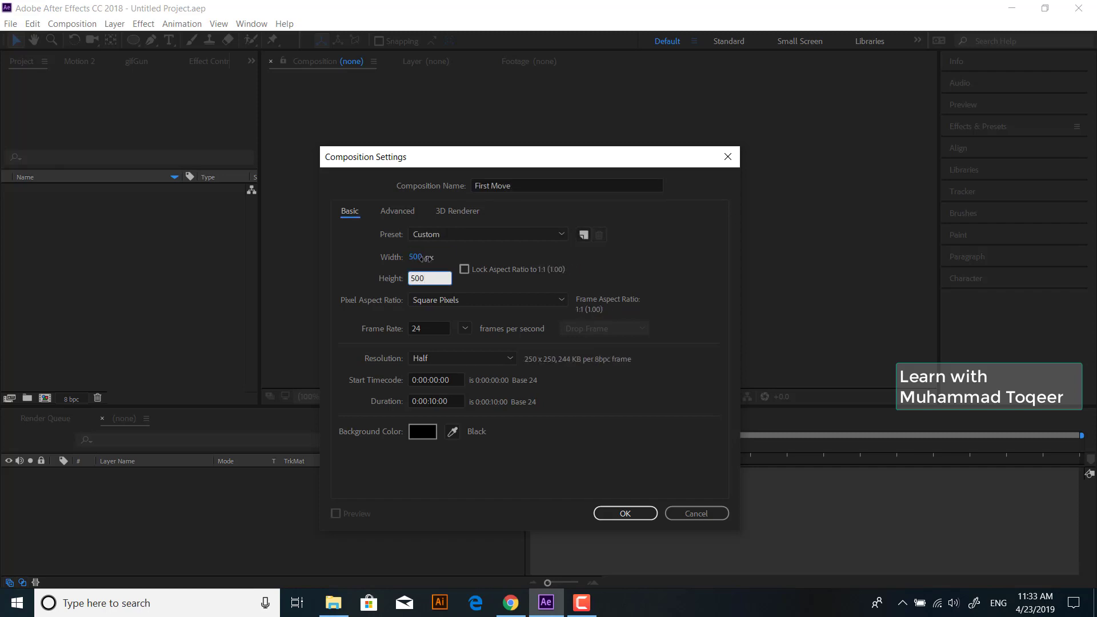
{"action": "left_click", "coordinate": [442, 443]}
{"action": "left_click", "coordinate": [434, 401]}
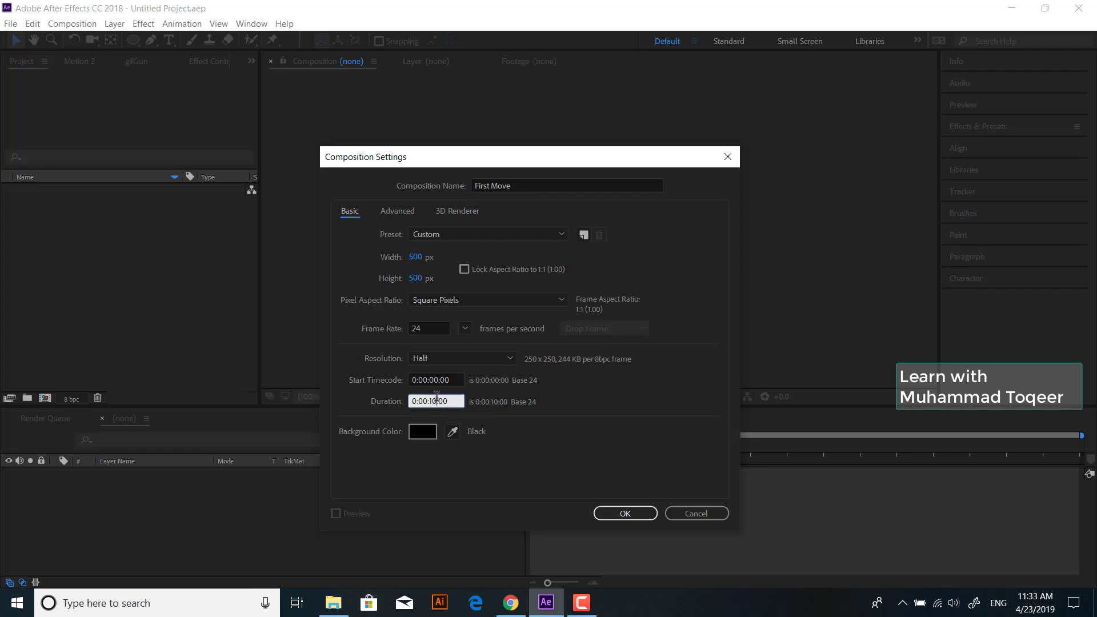
{"action": "key", "text": "Delete"}
{"action": "type", "text": "6"}
{"action": "left_click", "coordinate": [625, 513]}
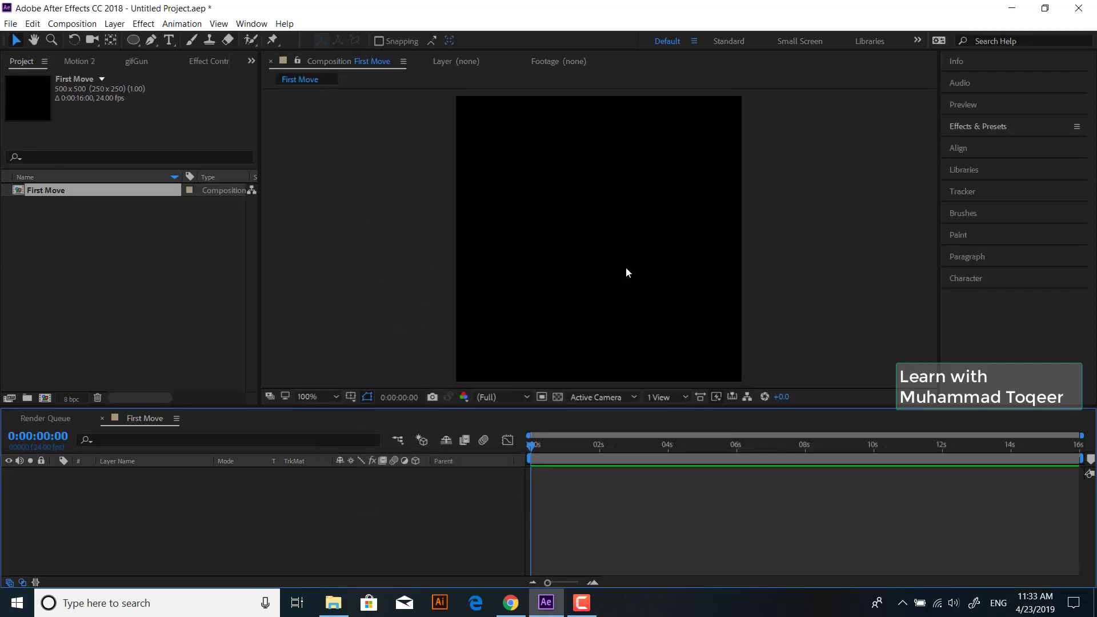
Step: Choose the Ellipse tool and set its fill to a saturated yellow
{"action": "left_click_drag", "start_coordinate": [671, 416], "coordinate": [671, 426]}
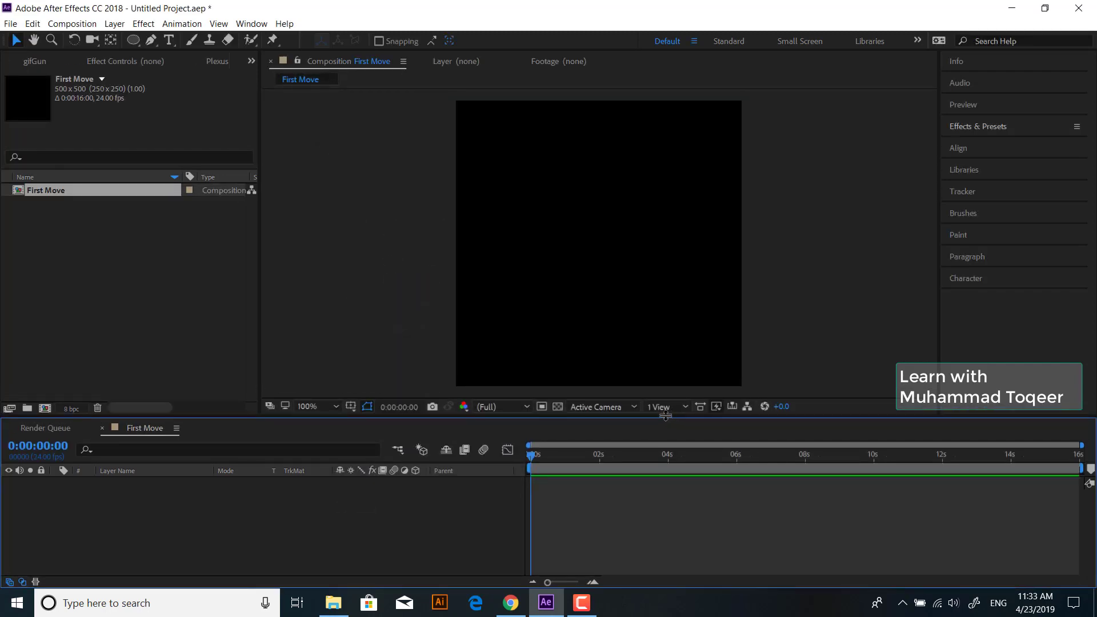
{"action": "left_click", "coordinate": [135, 42]}
{"action": "left_click", "coordinate": [381, 41]}
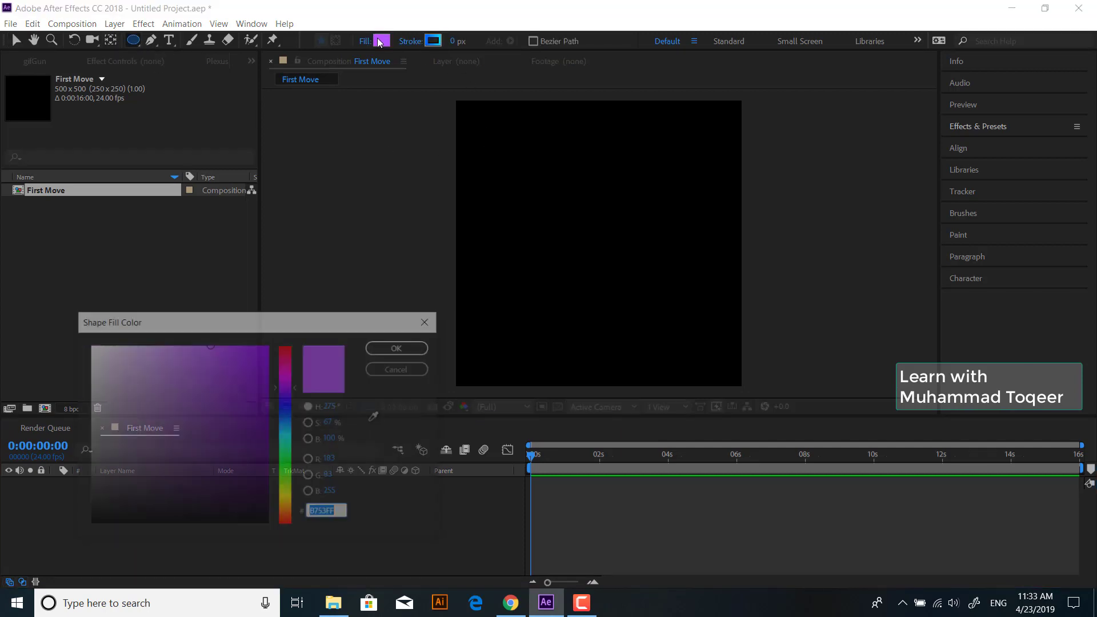
{"action": "left_click", "coordinate": [289, 499]}
{"action": "left_click_drag", "start_coordinate": [258, 378], "coordinate": [310, 321]}
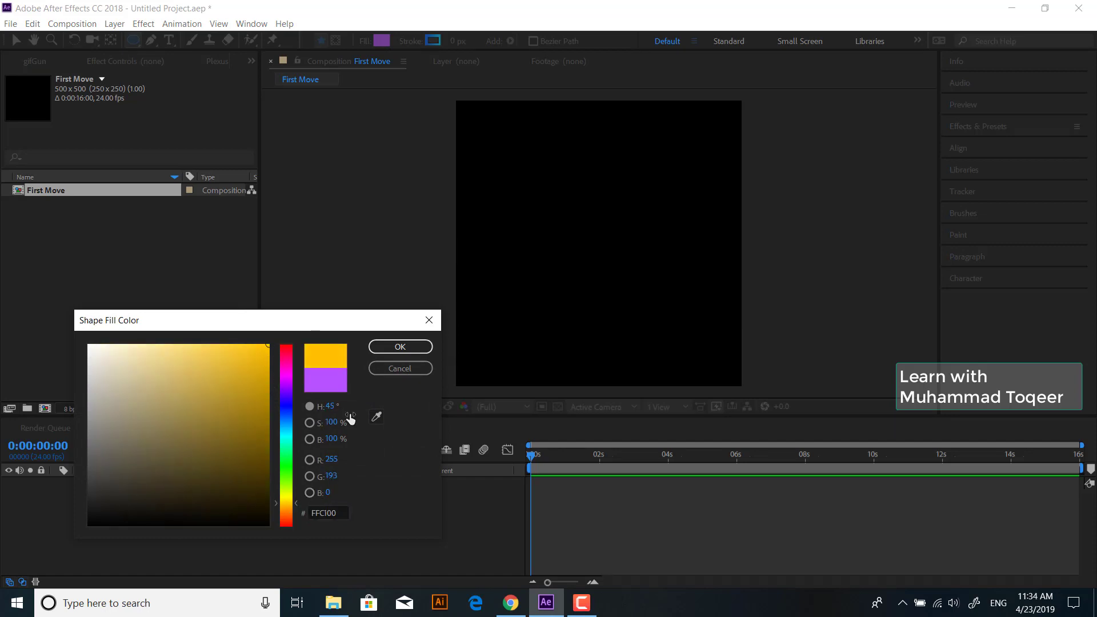
{"action": "left_click", "coordinate": [425, 347]}
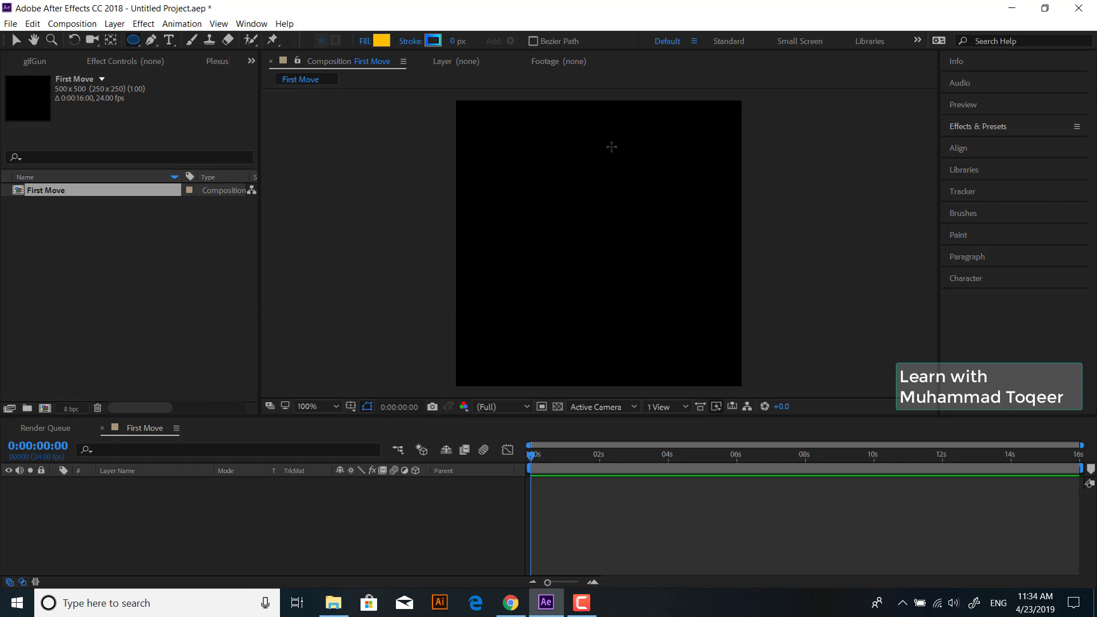
Step: Draw a circle near the top right, nudge it right, and centre its anchor point
{"action": "left_click_drag", "start_coordinate": [611, 147], "coordinate": [658, 193]}
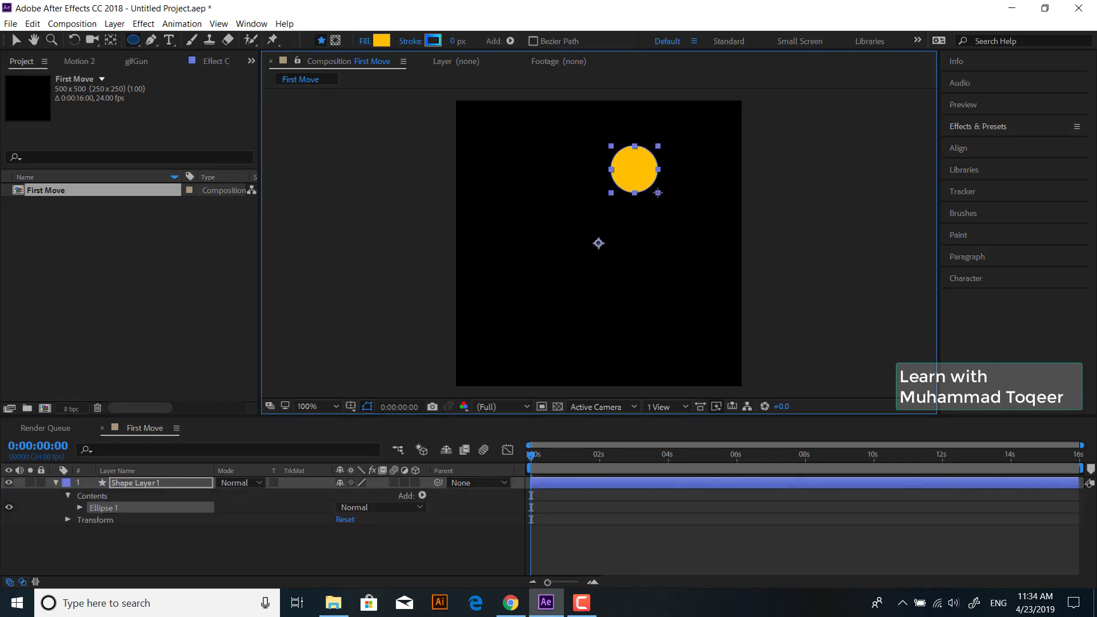
{"action": "left_click", "coordinate": [15, 42]}
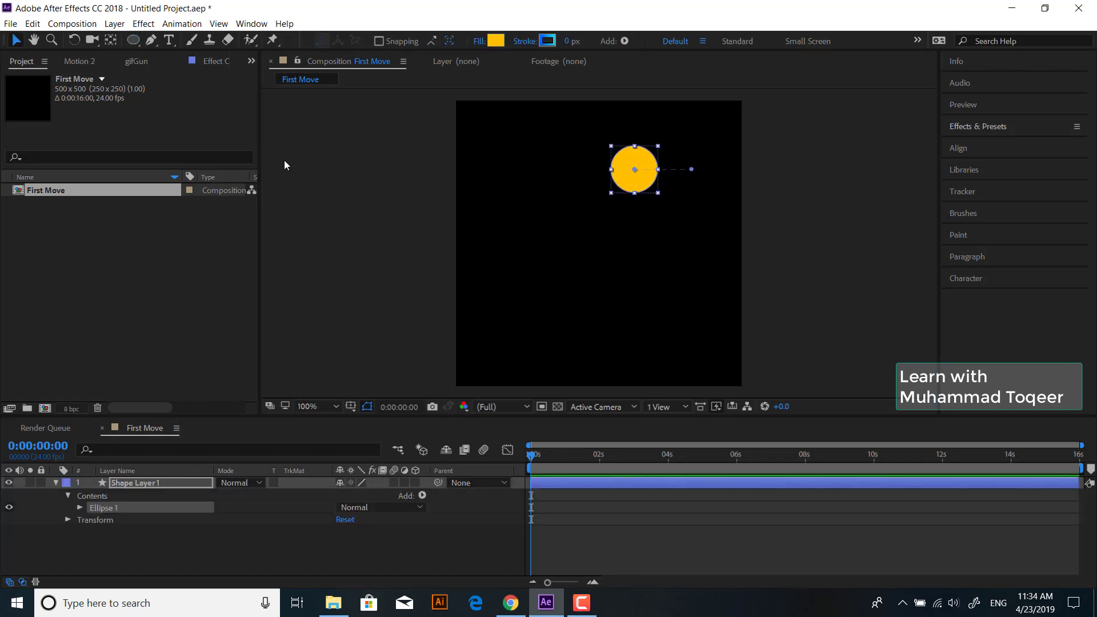
{"action": "left_click_drag", "start_coordinate": [629, 173], "coordinate": [643, 173]}
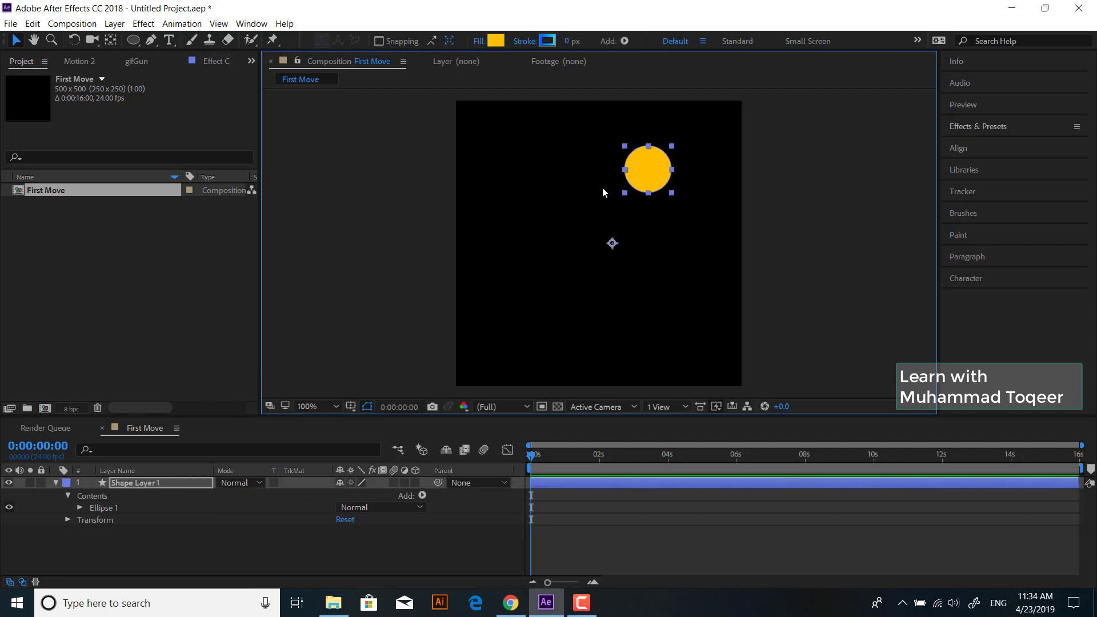
{"action": "left_click", "coordinate": [110, 40]}
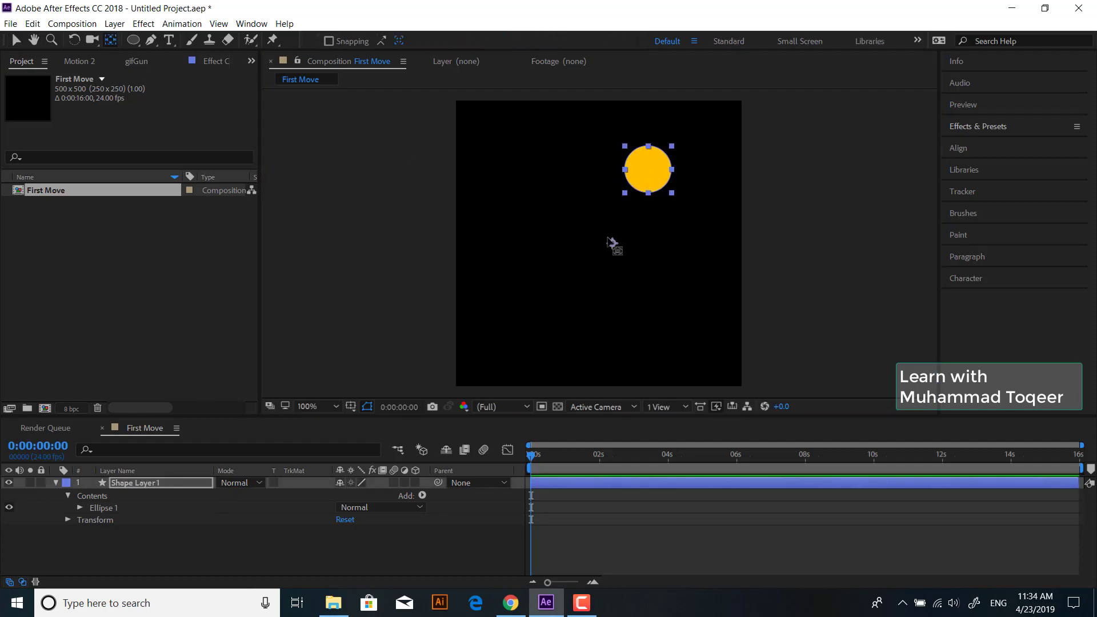
{"action": "left_click_drag", "start_coordinate": [612, 243], "coordinate": [648, 169]}
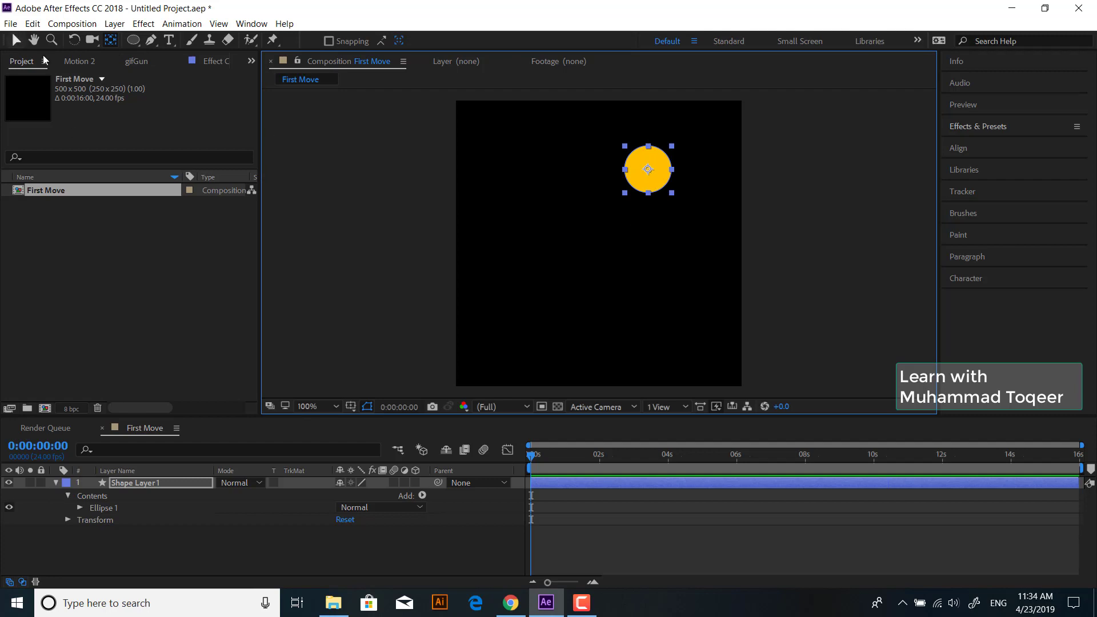
Step: Scale the yellow circle down slightly with a corner handle
{"action": "left_click", "coordinate": [16, 41]}
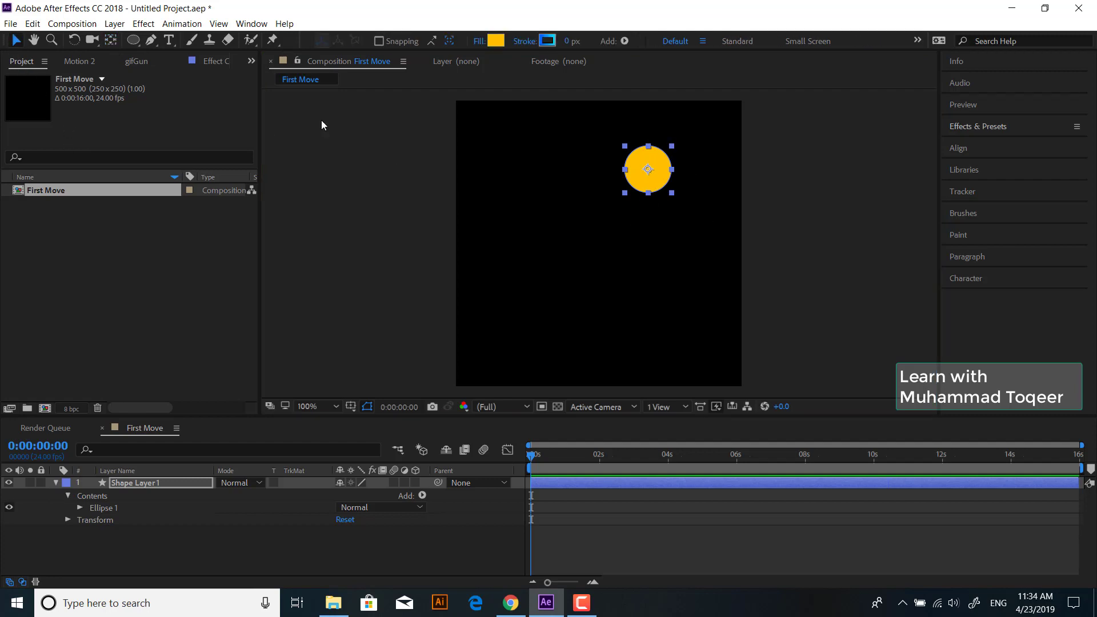
{"action": "mouse_move", "coordinate": [672, 150]}
{"action": "left_mouse_down"}
{"action": "mouse_move", "coordinate": [663, 157]}
{"action": "mouse_move", "coordinate": [700, 178]}
{"action": "left_mouse_up"}
{"action": "left_click", "coordinate": [701, 199]}
{"action": "left_click", "coordinate": [692, 221]}
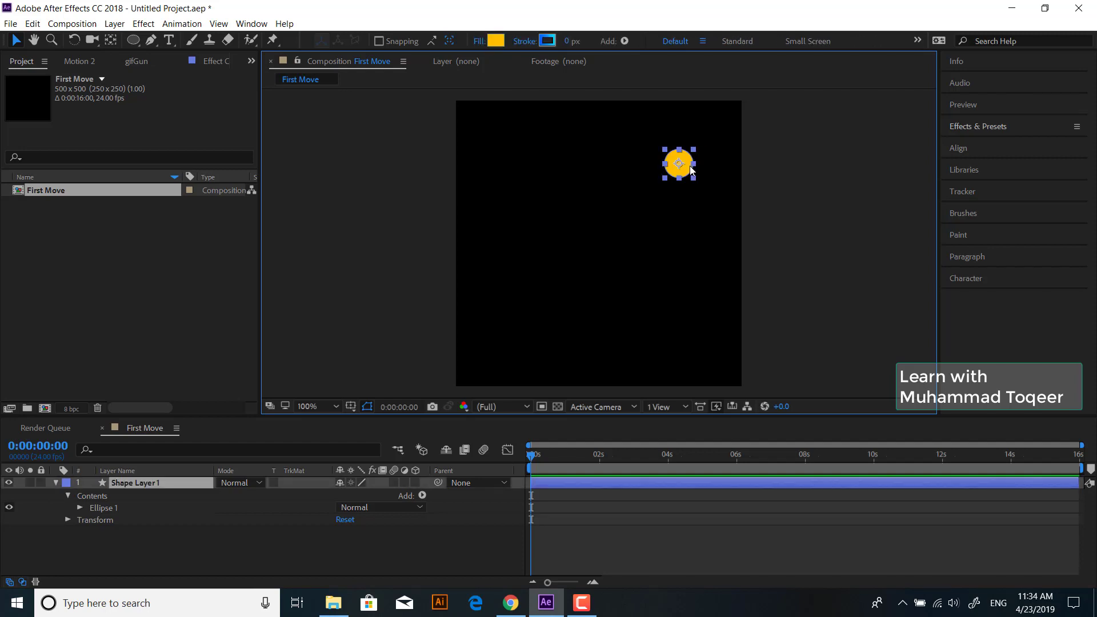
{"action": "left_click", "coordinate": [701, 186]}
{"action": "left_click", "coordinate": [680, 175]}
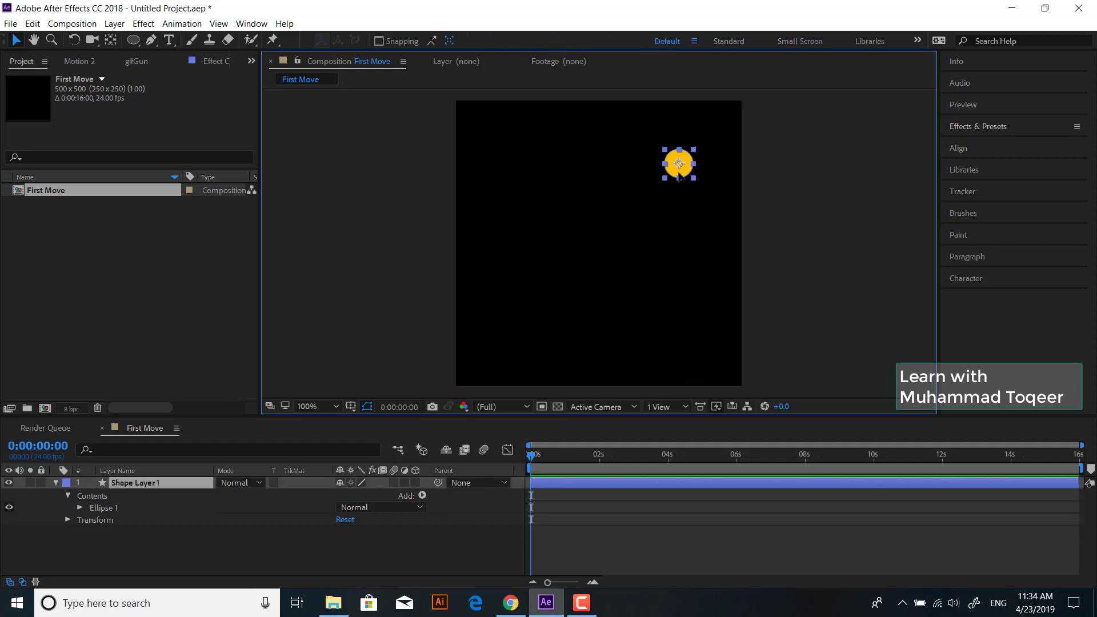
{"action": "left_click", "coordinate": [691, 184]}
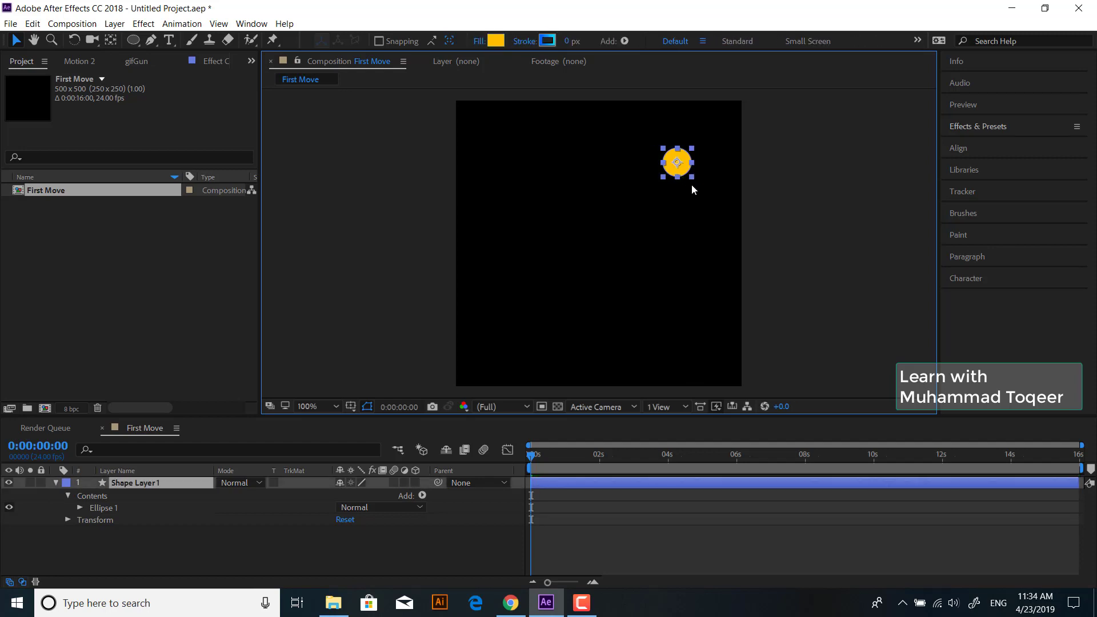
Step: Duplicate Shape Layer 1 to create Shape Layer 2 above it
{"action": "left_click", "coordinate": [57, 481]}
{"action": "left_click", "coordinate": [135, 481]}
{"action": "right_click", "coordinate": [136, 483]}
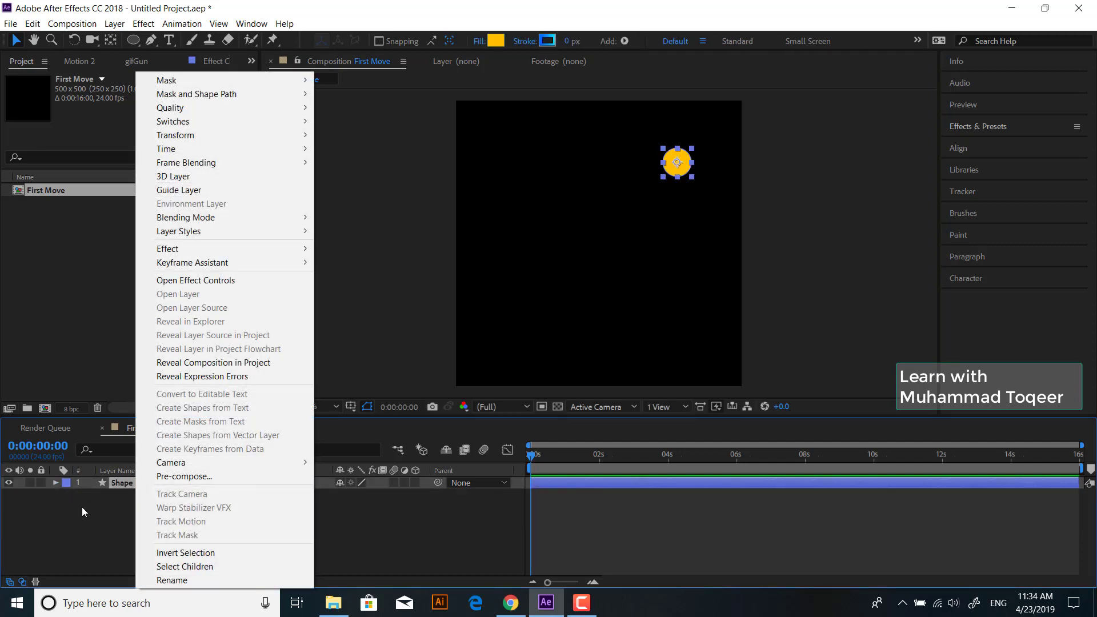
{"action": "left_click", "coordinate": [81, 506]}
{"action": "left_click", "coordinate": [131, 481]}
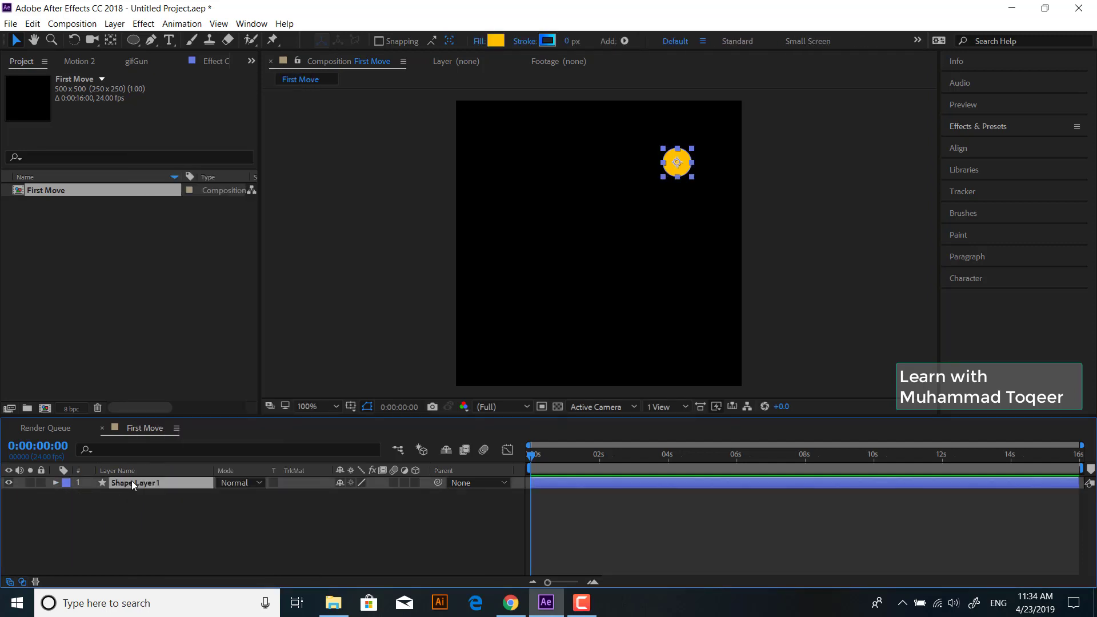
{"action": "left_click", "coordinate": [71, 25]}
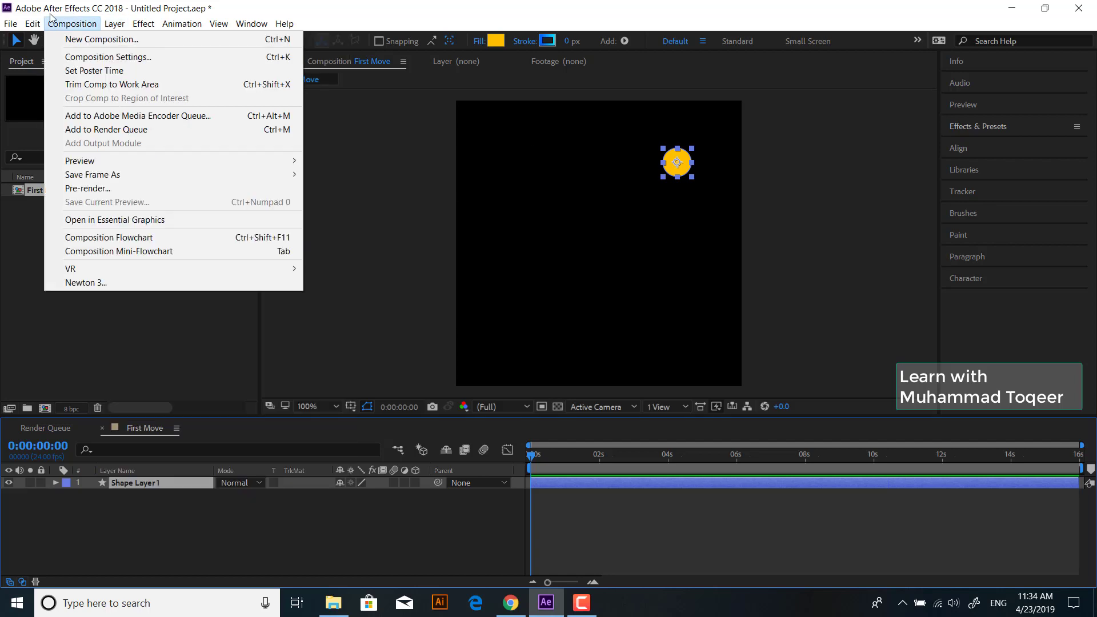
{"action": "left_click", "coordinate": [86, 184]}
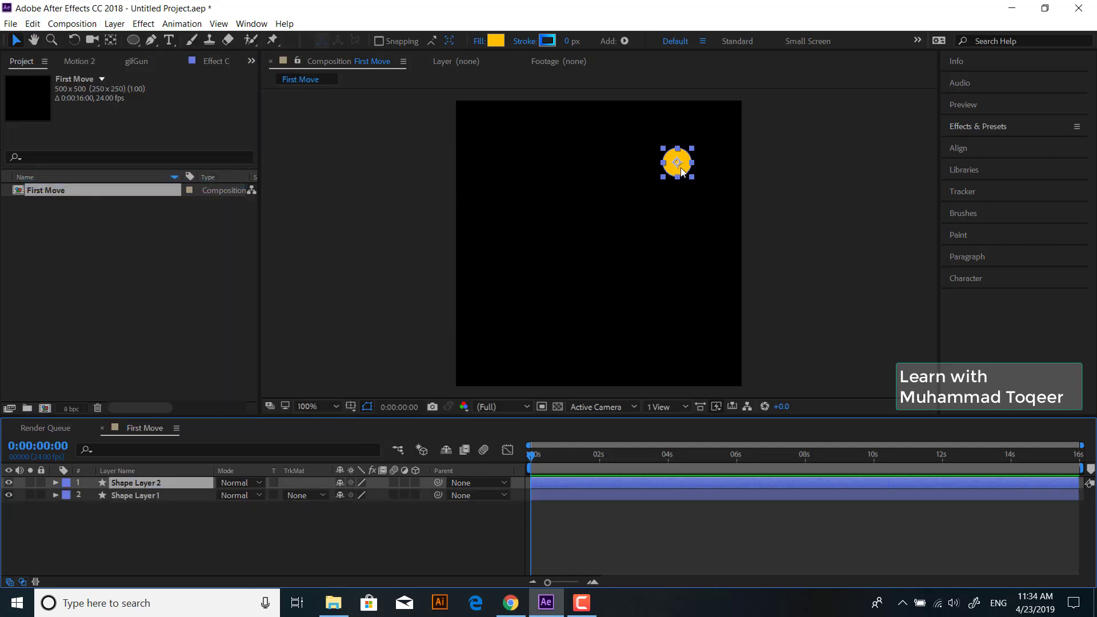
Step: Move the duplicate circle to the bottom centre, below the yellow circle
{"action": "left_click_drag", "start_coordinate": [682, 171], "coordinate": [551, 312]}
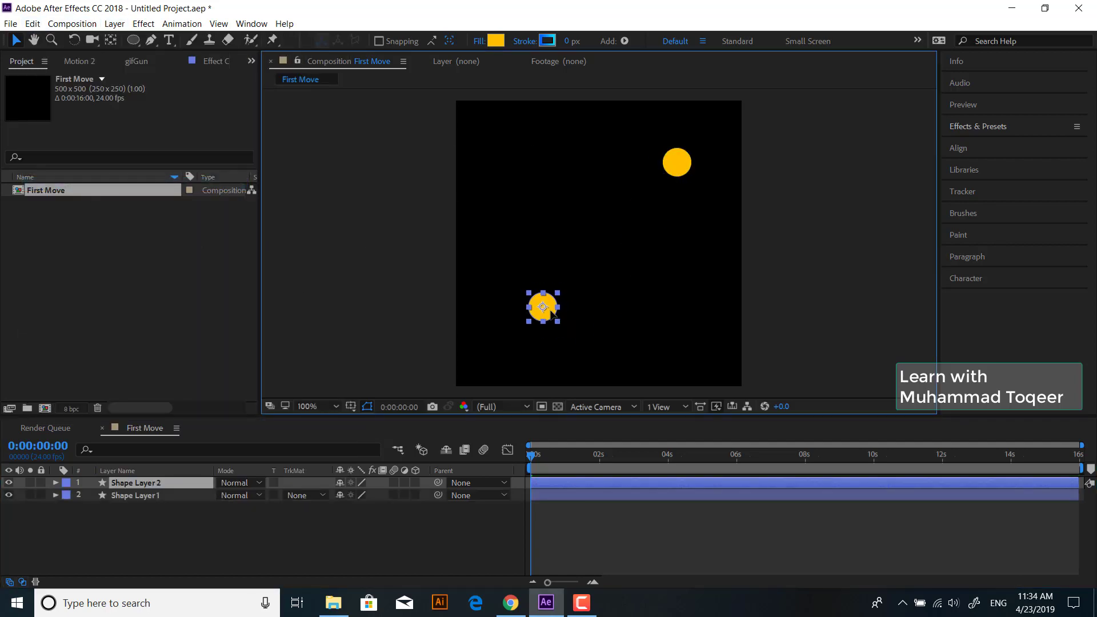
{"action": "left_click_drag", "start_coordinate": [552, 310], "coordinate": [612, 330]}
{"action": "left_click", "coordinate": [677, 163]}
{"action": "left_click_drag", "start_coordinate": [663, 163], "coordinate": [609, 164]}
{"action": "key", "text": "ctrl+z"}
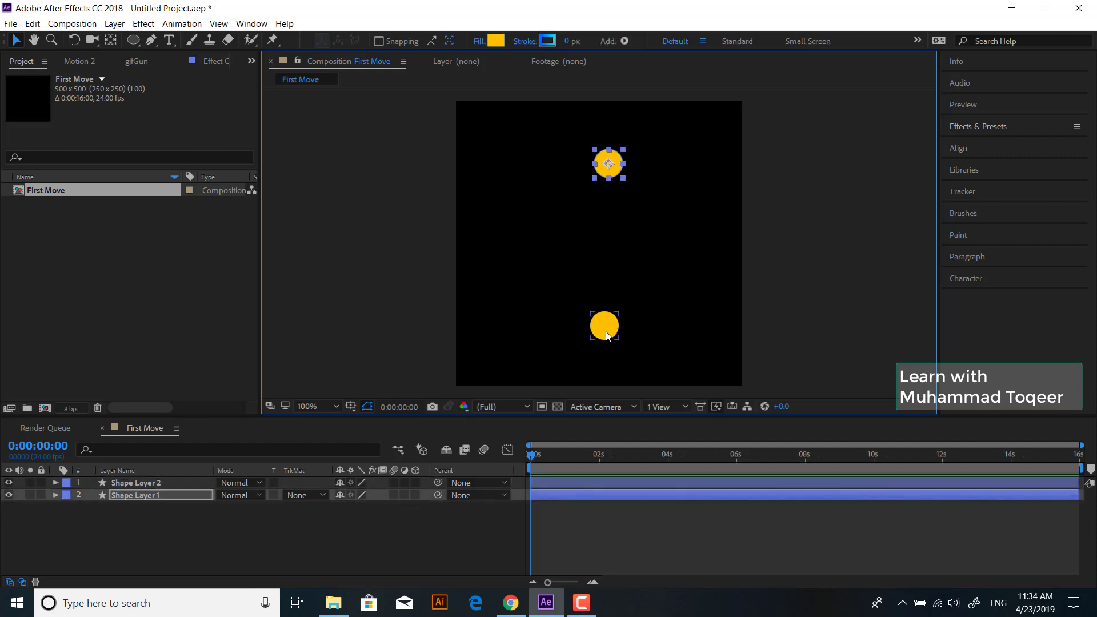
Step: Change the bottom circle's fill colour to magenta #FF00C7
{"action": "left_click", "coordinate": [607, 330]}
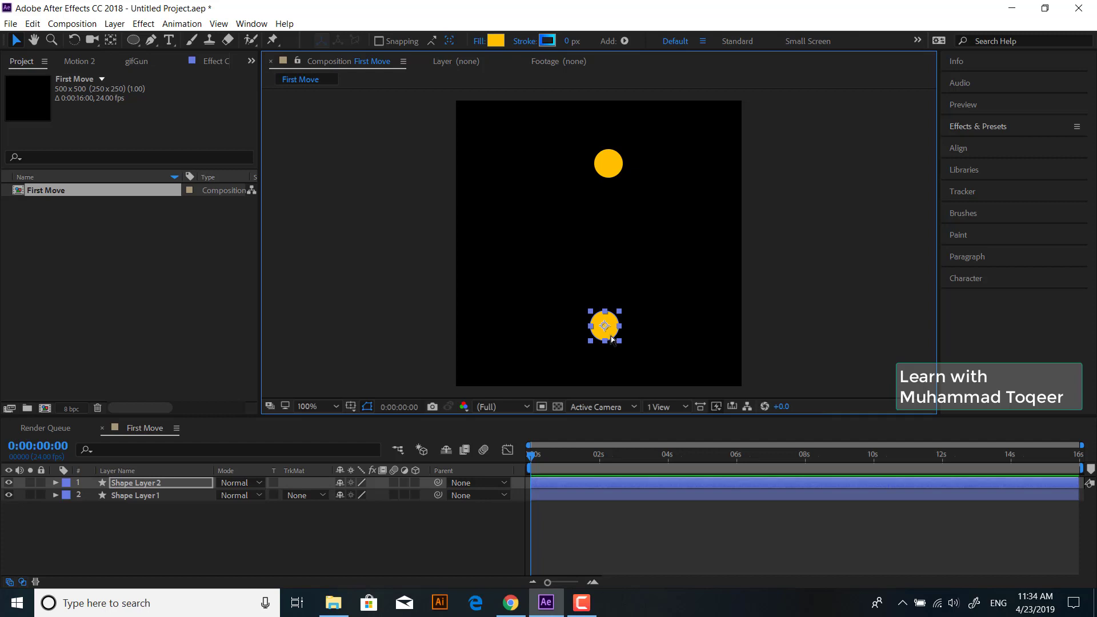
{"action": "left_click", "coordinate": [597, 313]}
{"action": "left_click", "coordinate": [604, 326]}
{"action": "left_click", "coordinate": [491, 39]}
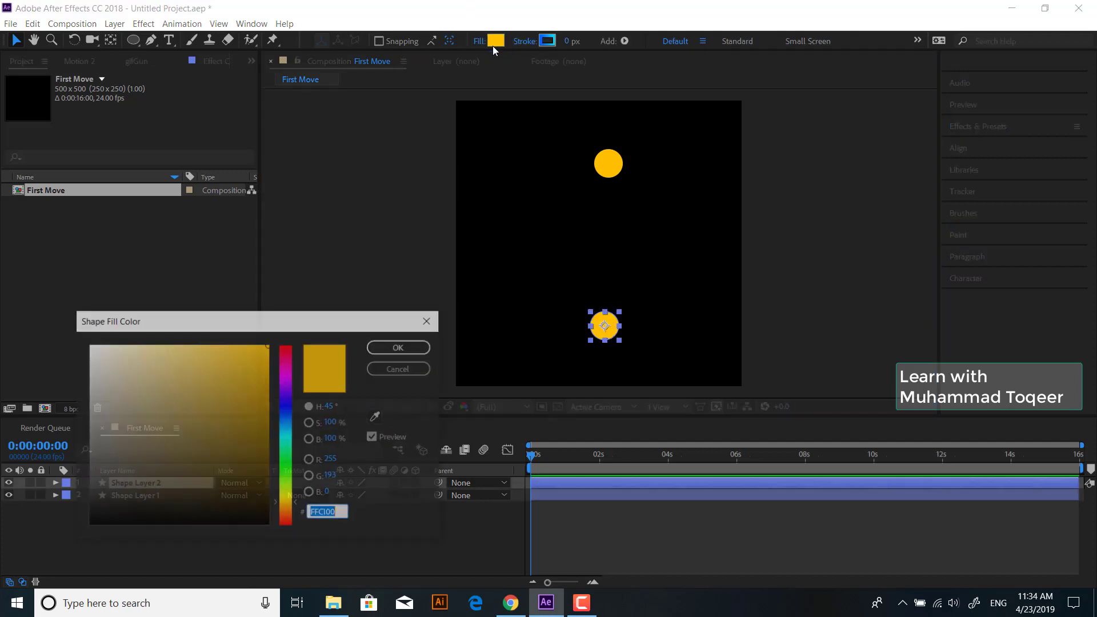
{"action": "left_click", "coordinate": [289, 369]}
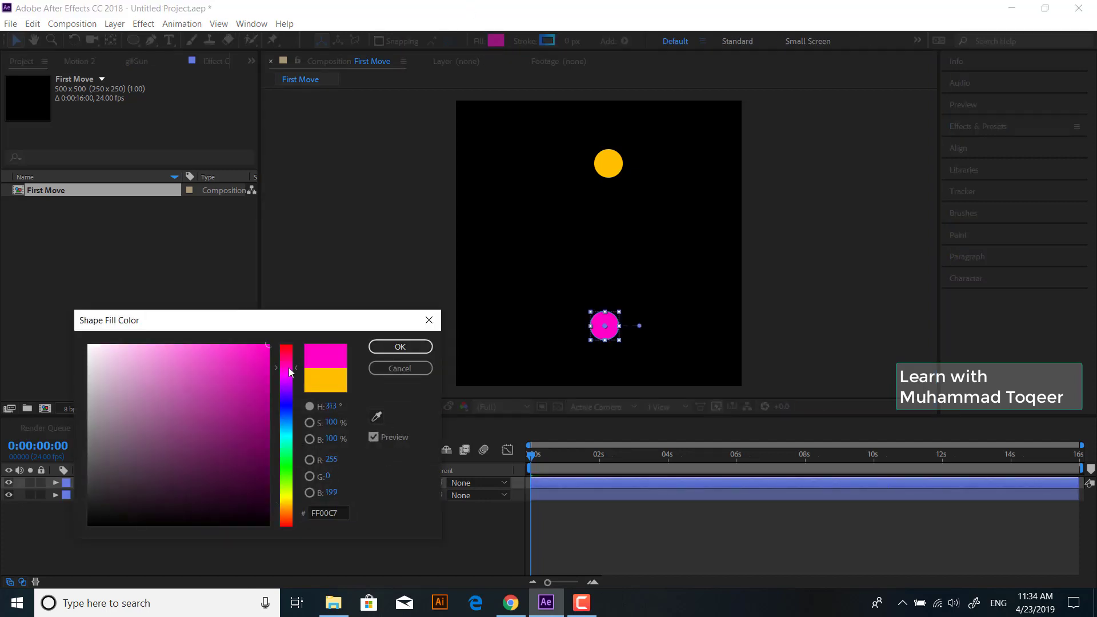
{"action": "left_click", "coordinate": [395, 343]}
{"action": "left_click_drag", "start_coordinate": [551, 149], "coordinate": [629, 360]}
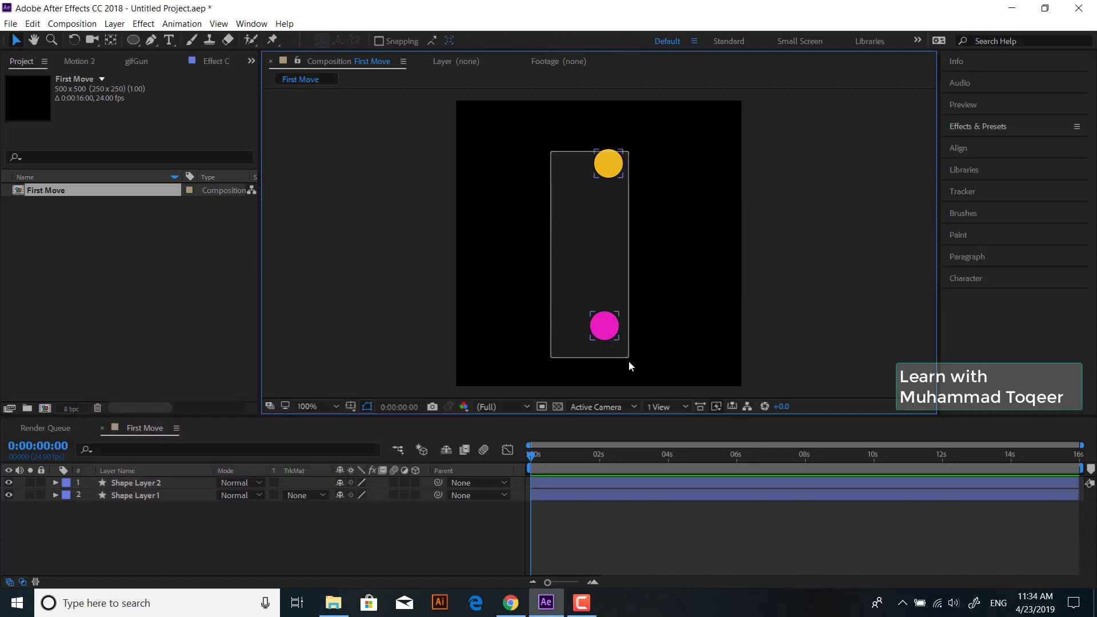
{"action": "left_click", "coordinate": [616, 334]}
{"action": "left_click", "coordinate": [495, 41]}
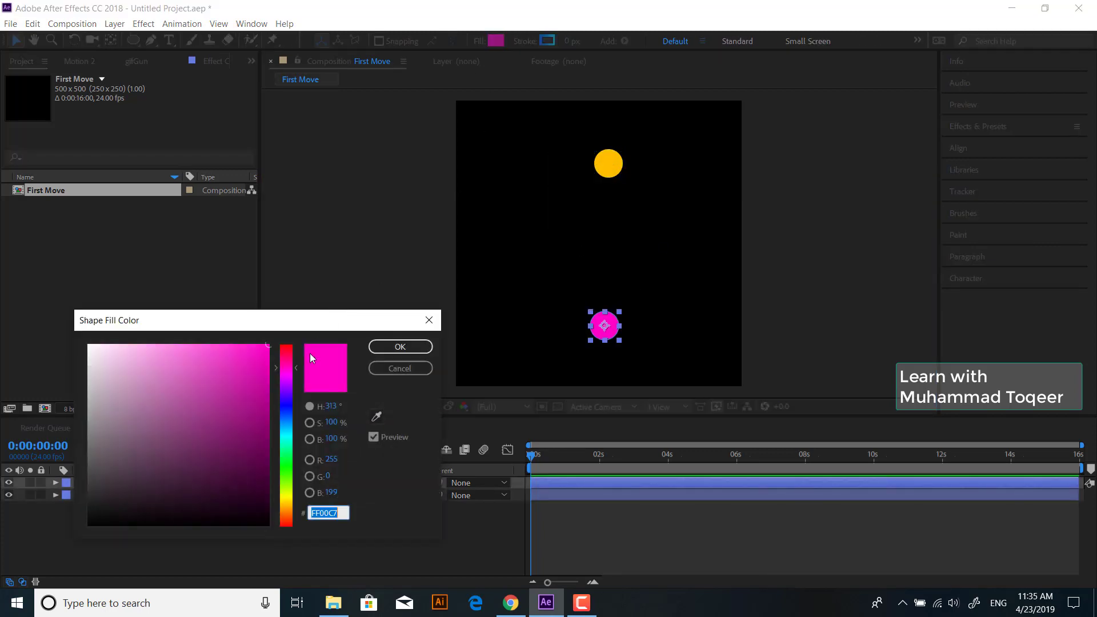
Step: Align both circles to the horizontal centre of the composition
{"action": "left_click", "coordinate": [405, 347]}
{"action": "left_click", "coordinate": [505, 173]}
{"action": "left_click_drag", "start_coordinate": [527, 130], "coordinate": [677, 377]}
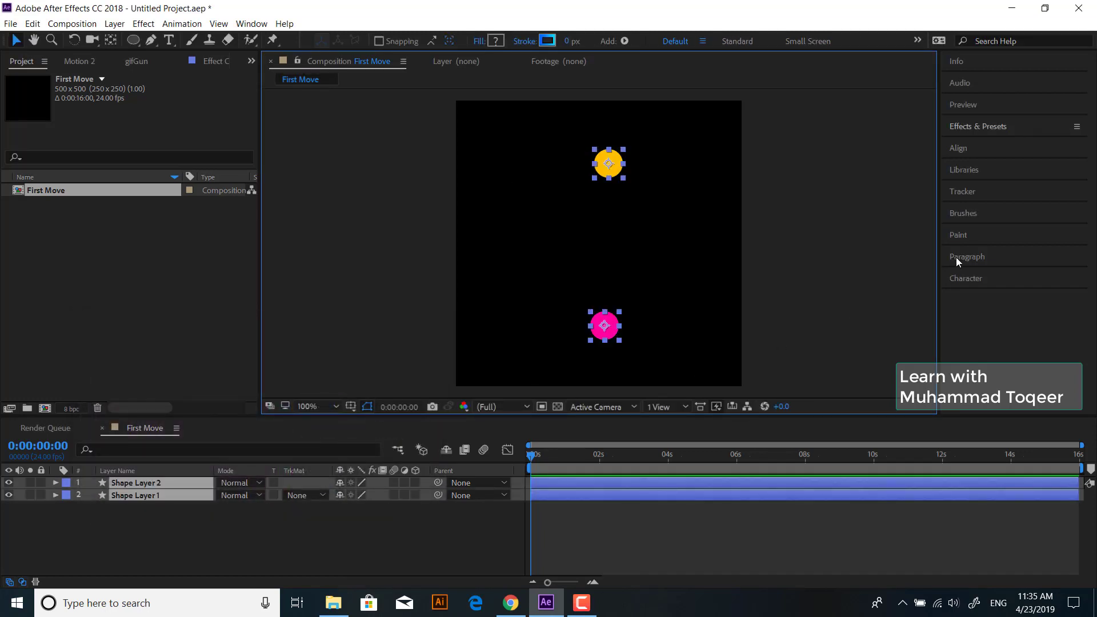
{"action": "left_click", "coordinate": [978, 149]}
{"action": "left_click", "coordinate": [1038, 166]}
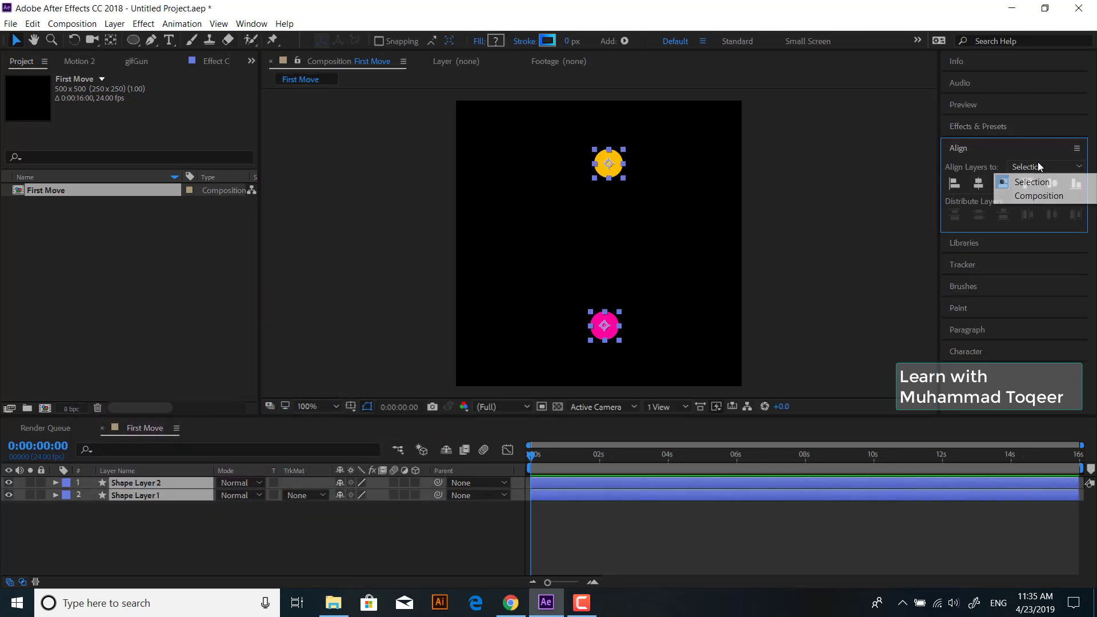
{"action": "left_click", "coordinate": [1026, 196]}
{"action": "left_click", "coordinate": [978, 183]}
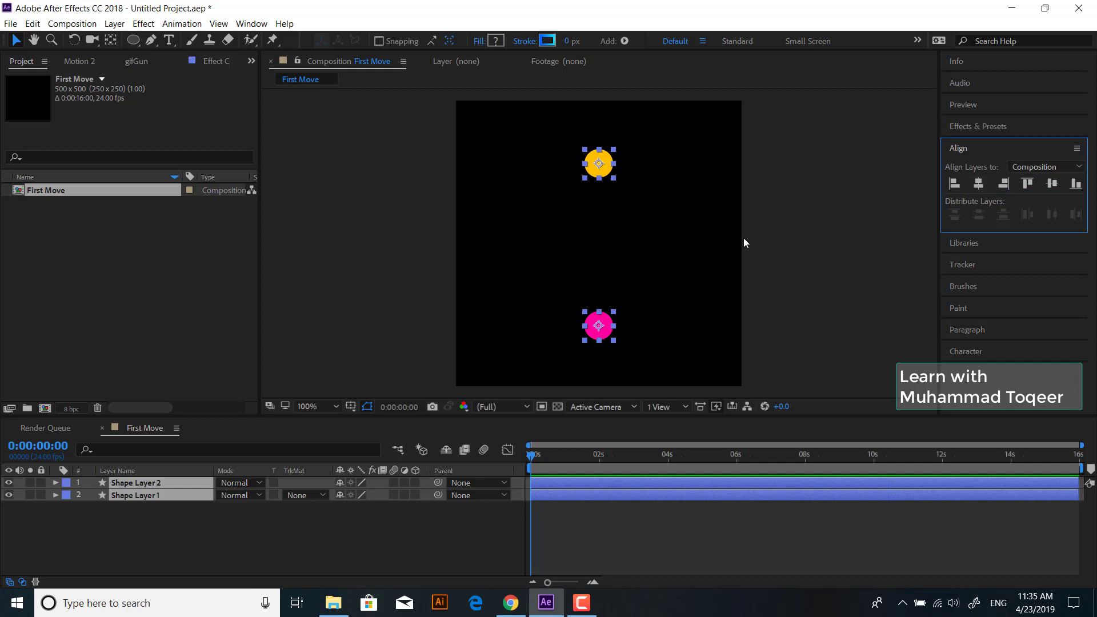
Step: Clear the selection, return the current time to 0, and collapse the Align panel
{"action": "left_click_drag", "start_coordinate": [523, 146], "coordinate": [675, 346]}
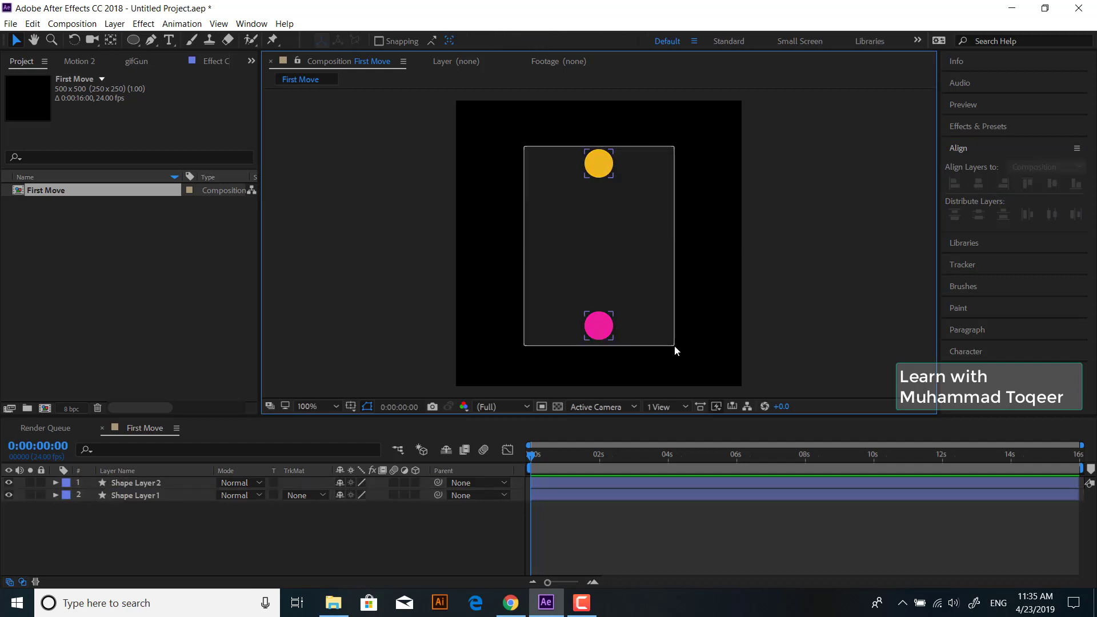
{"action": "left_click", "coordinate": [611, 334]}
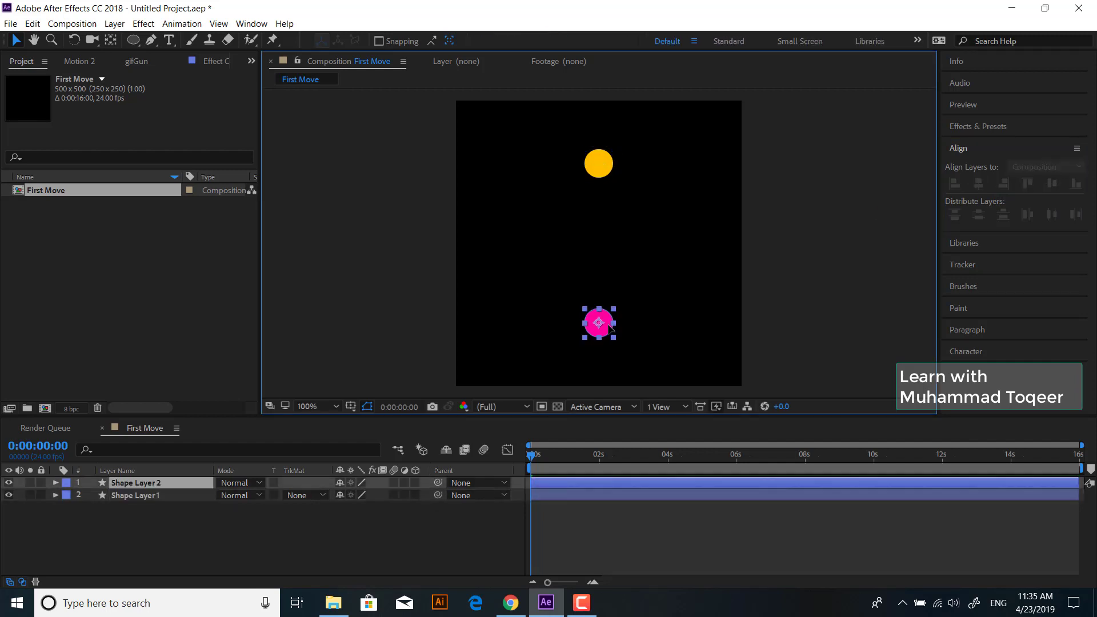
{"action": "left_click", "coordinate": [674, 317]}
{"action": "left_click_drag", "start_coordinate": [627, 458], "coordinate": [421, 452]}
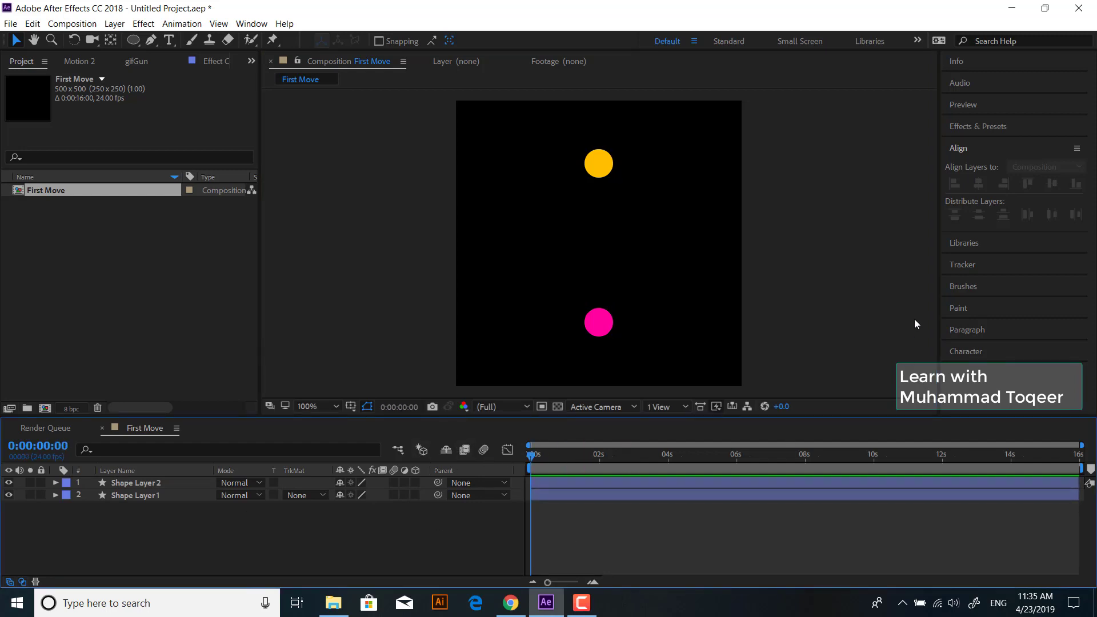
{"action": "left_click", "coordinate": [987, 148]}
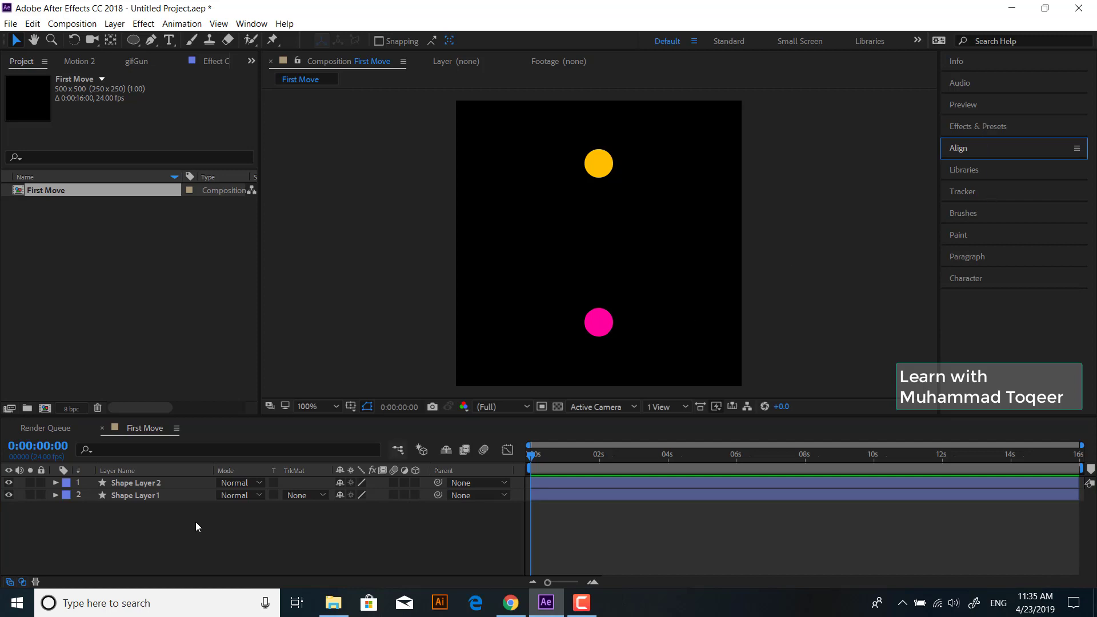
Step: Zoom the timeline to 0–8 seconds and set the current time to 1s
{"action": "right_click", "coordinate": [231, 523]}
{"action": "left_click", "coordinate": [585, 485]}
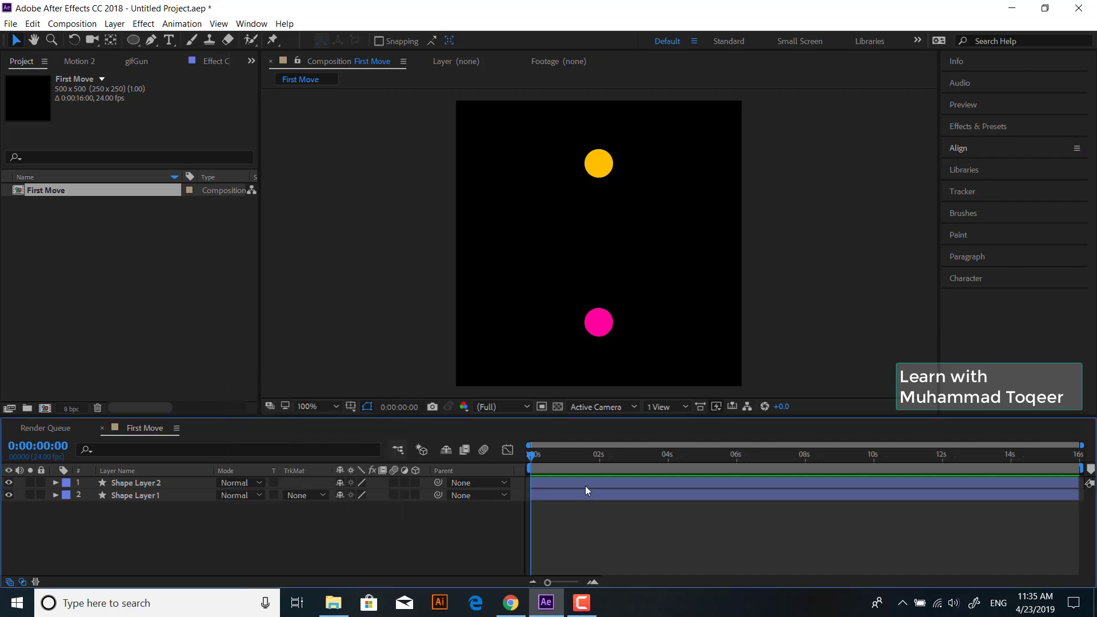
{"action": "key", "text": "equal"}
{"action": "left_click", "coordinate": [599, 455]}
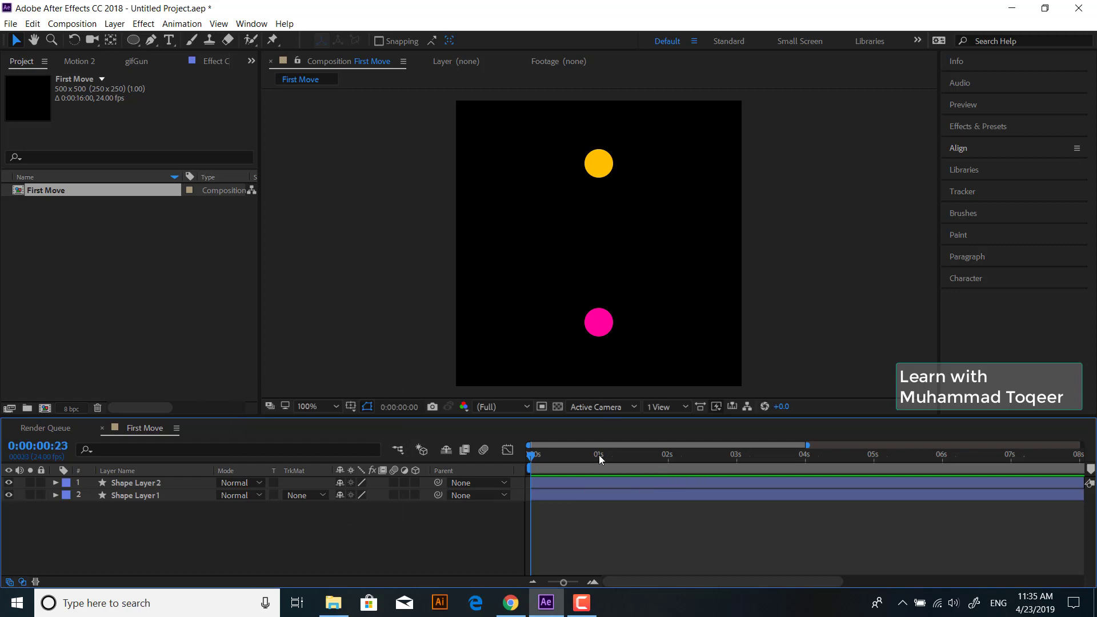
{"action": "key", "text": "ctrl+a"}
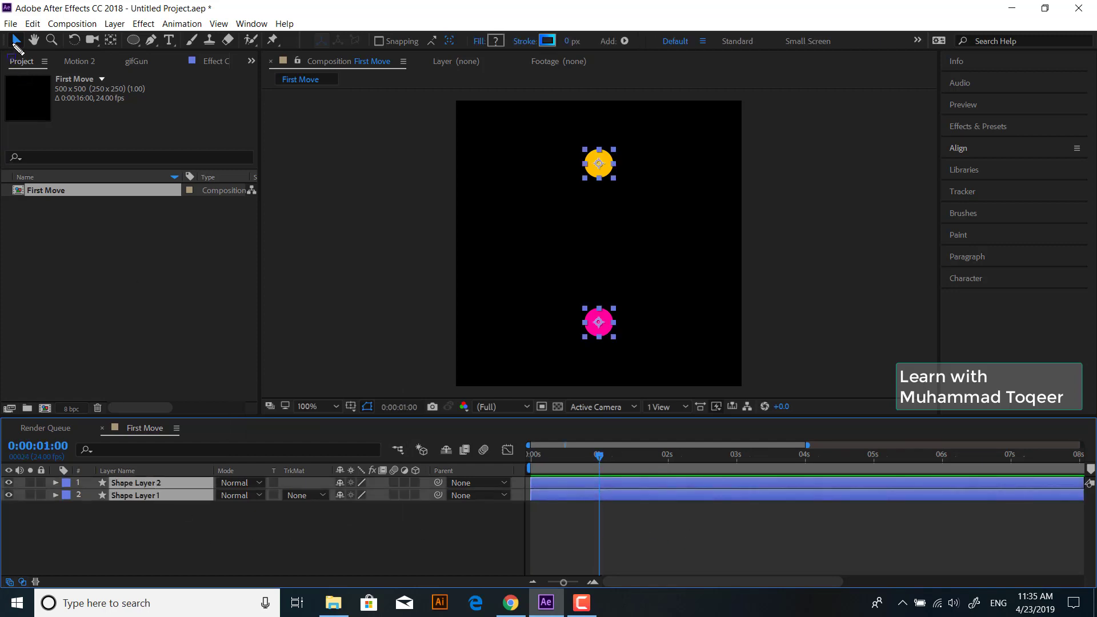
Step: Split the circle layers at 1s and delete the extra pieces so both end at 1s
{"action": "left_click", "coordinate": [406, 338]}
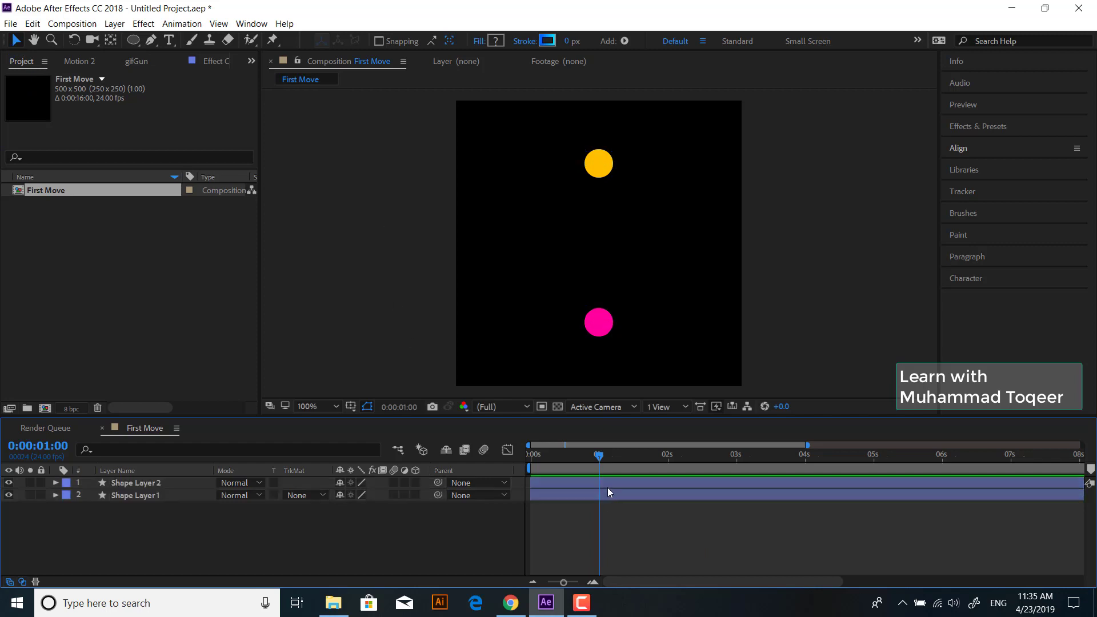
{"action": "left_click", "coordinate": [608, 488]}
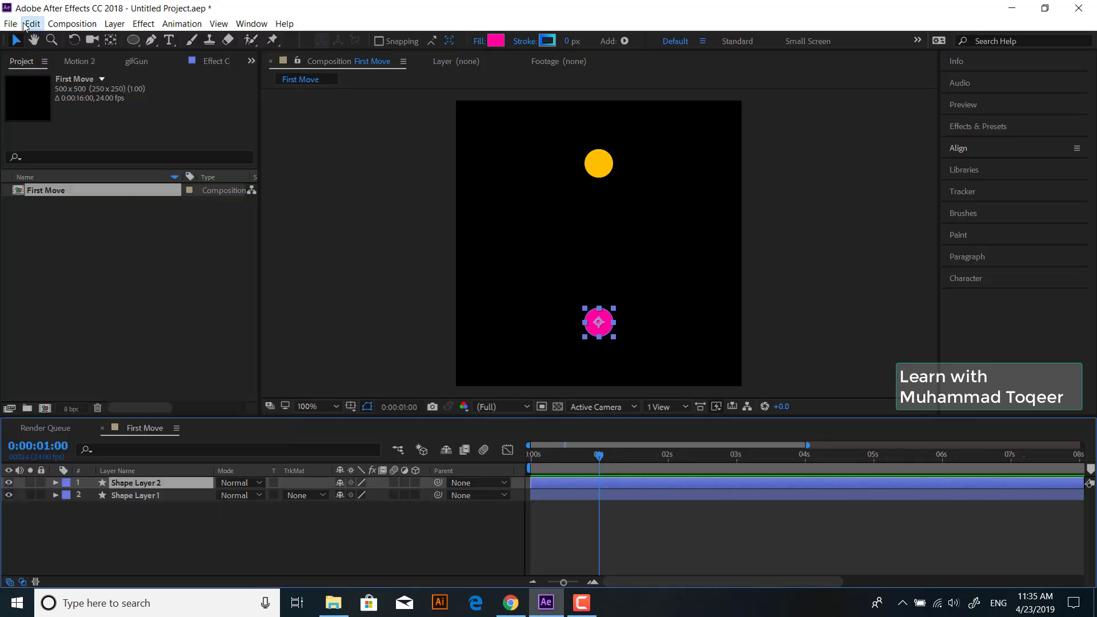
{"action": "left_click", "coordinate": [33, 23]}
{"action": "left_click", "coordinate": [80, 184]}
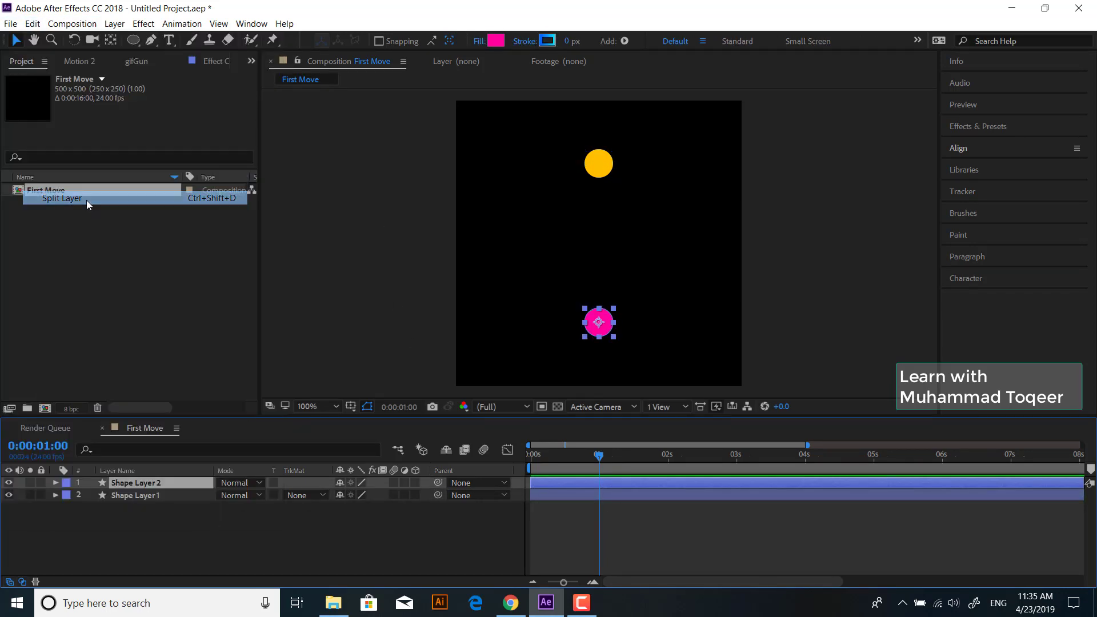
{"action": "left_click", "coordinate": [133, 512]}
{"action": "left_click", "coordinate": [33, 23]}
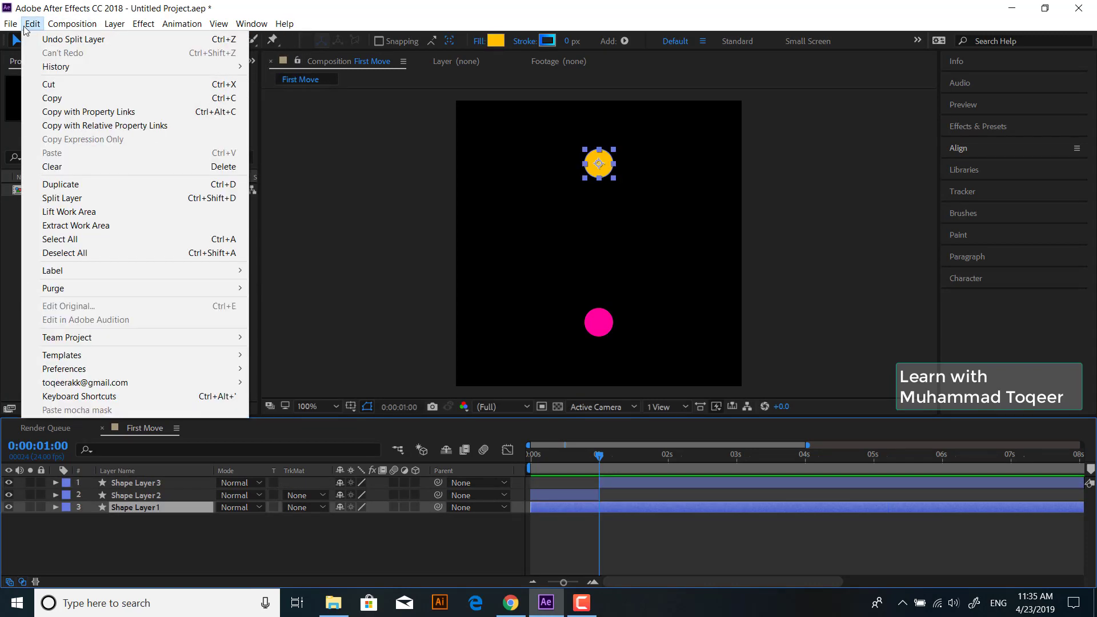
{"action": "left_click", "coordinate": [84, 202]}
{"action": "left_click", "coordinate": [672, 539]}
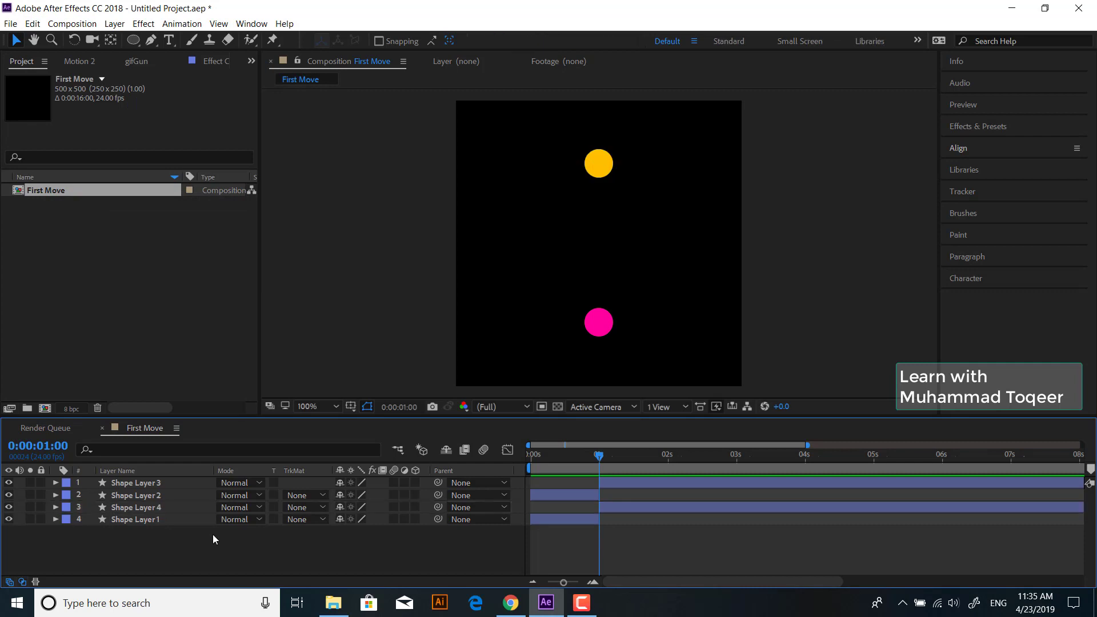
{"action": "left_click", "coordinate": [170, 506]}
{"action": "key", "text": "Delete"}
{"action": "left_click", "coordinate": [171, 485]}
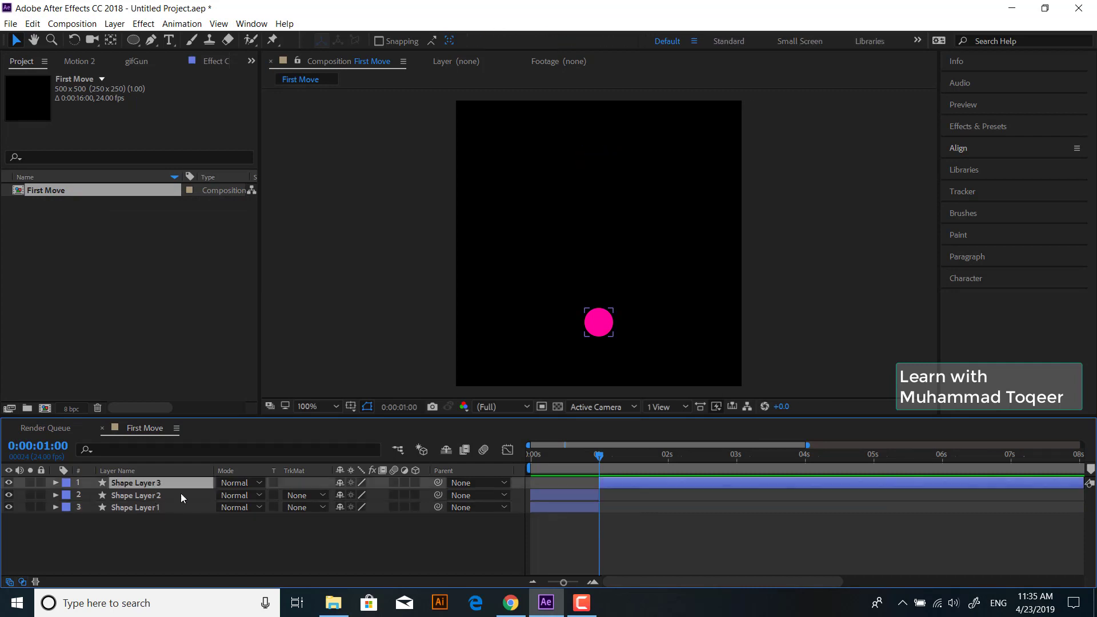
{"action": "key", "text": "Delete"}
Step: Duplicate both circle layers and shift the copies to run from 1s to 2s
{"action": "left_click_drag", "start_coordinate": [593, 470], "coordinate": [527, 464]}
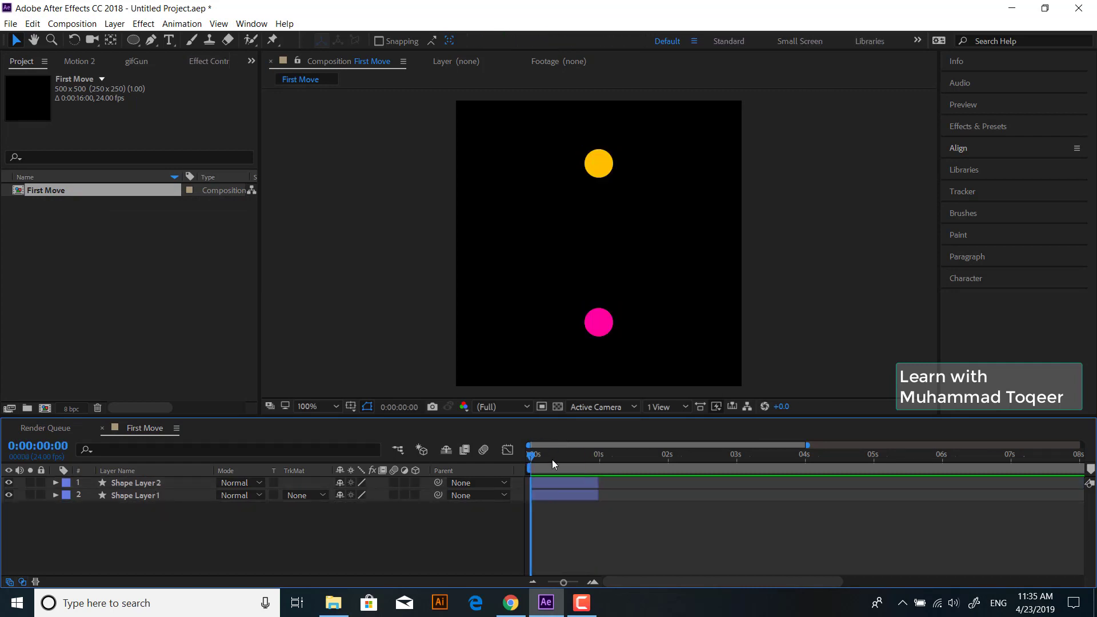
{"action": "left_click_drag", "start_coordinate": [189, 538], "coordinate": [91, 468]}
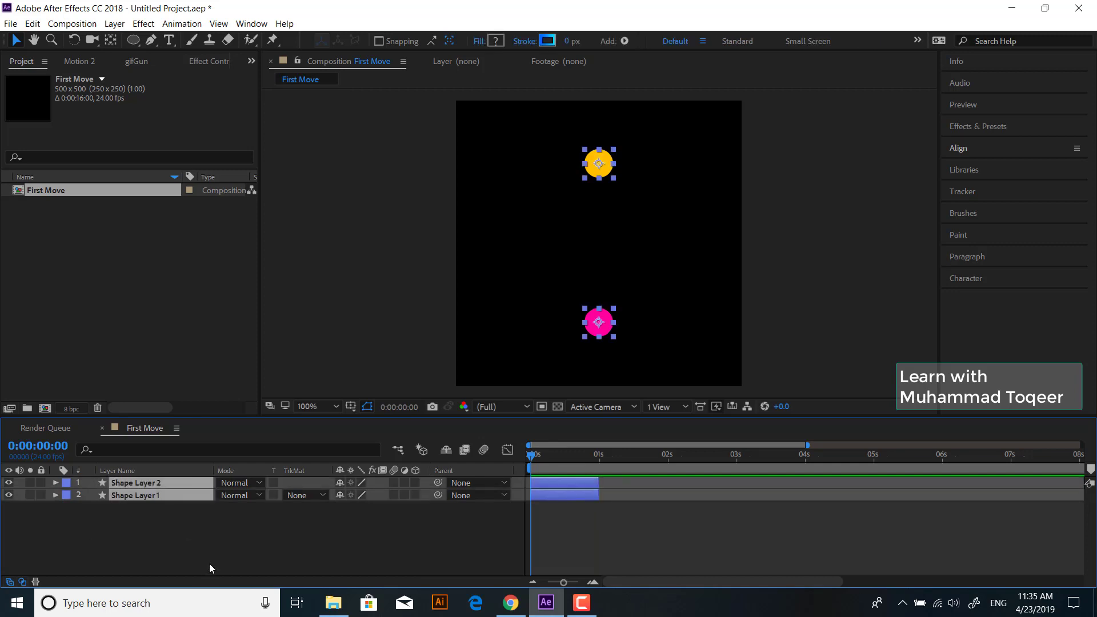
{"action": "key", "text": "ctrl+d"}
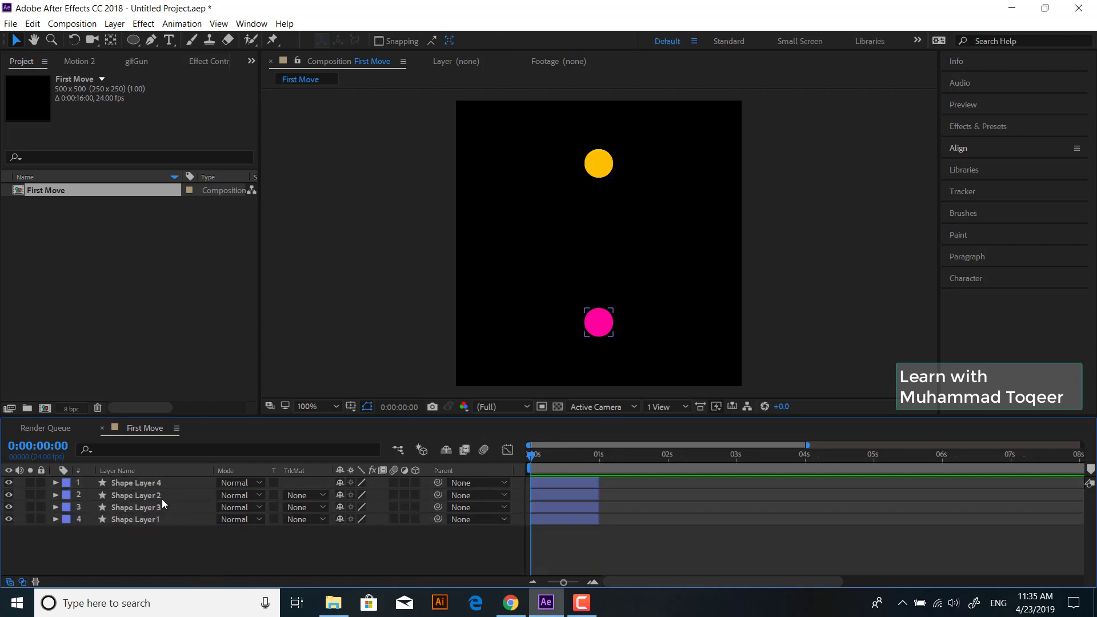
{"action": "left_click_drag", "start_coordinate": [162, 499], "coordinate": [159, 494]}
{"action": "left_click", "coordinate": [570, 482]}
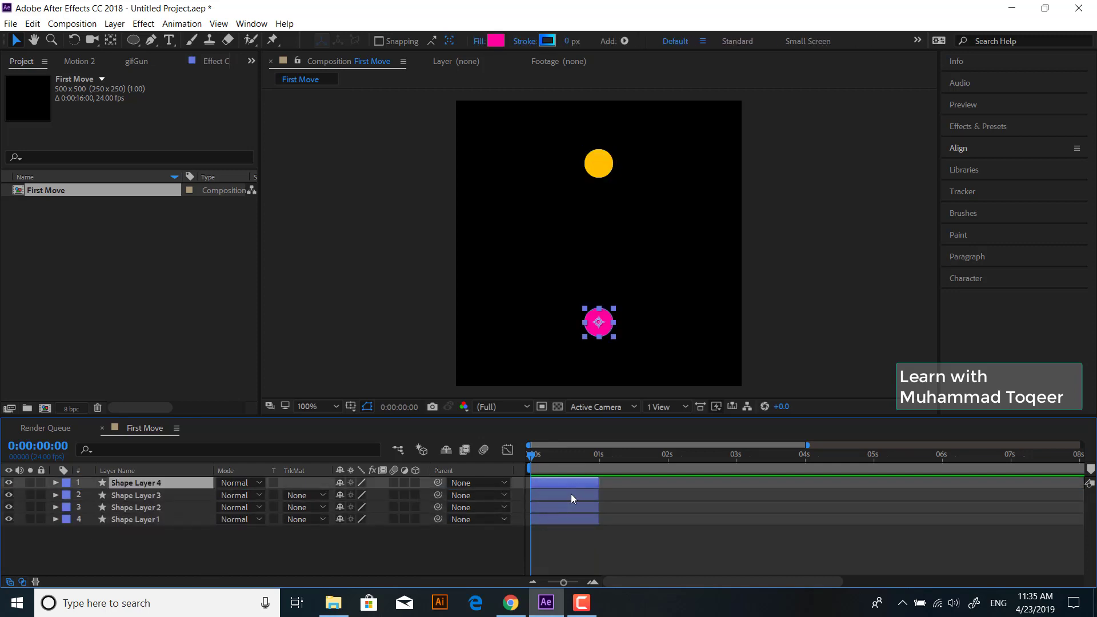
{"action": "left_click", "coordinate": [570, 493], "text": "shift"}
{"action": "mouse_move", "coordinate": [564, 483]}
{"action": "left_mouse_down"}
{"action": "mouse_move", "coordinate": [633, 484]}
{"action": "mouse_move", "coordinate": [532, 509]}
{"action": "left_mouse_up"}
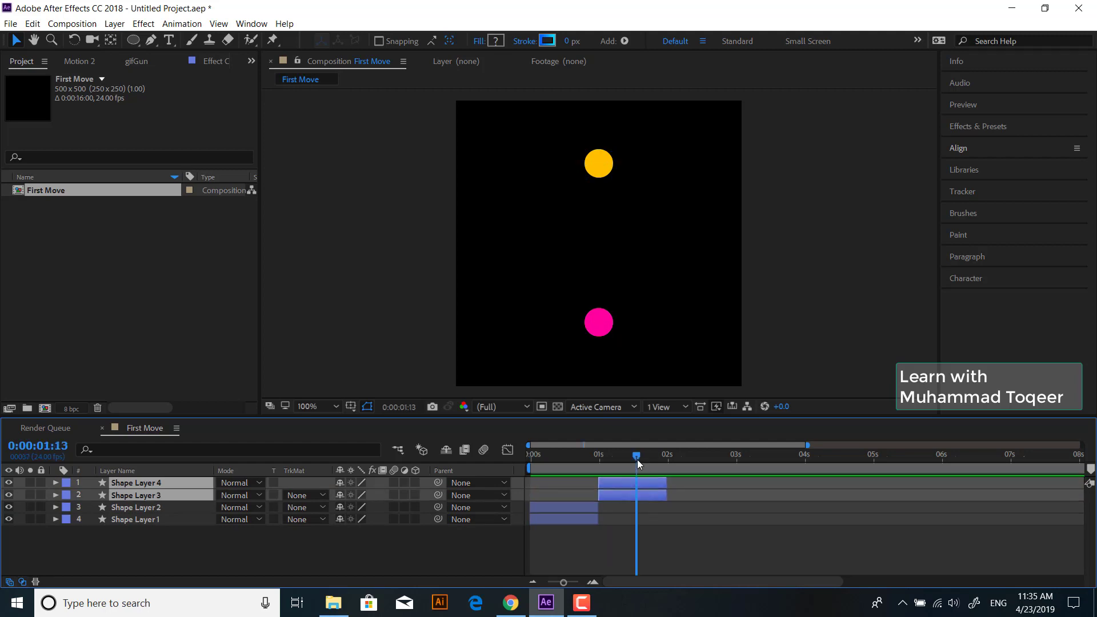
{"action": "left_click", "coordinate": [592, 547]}
{"action": "left_click", "coordinate": [551, 521]}
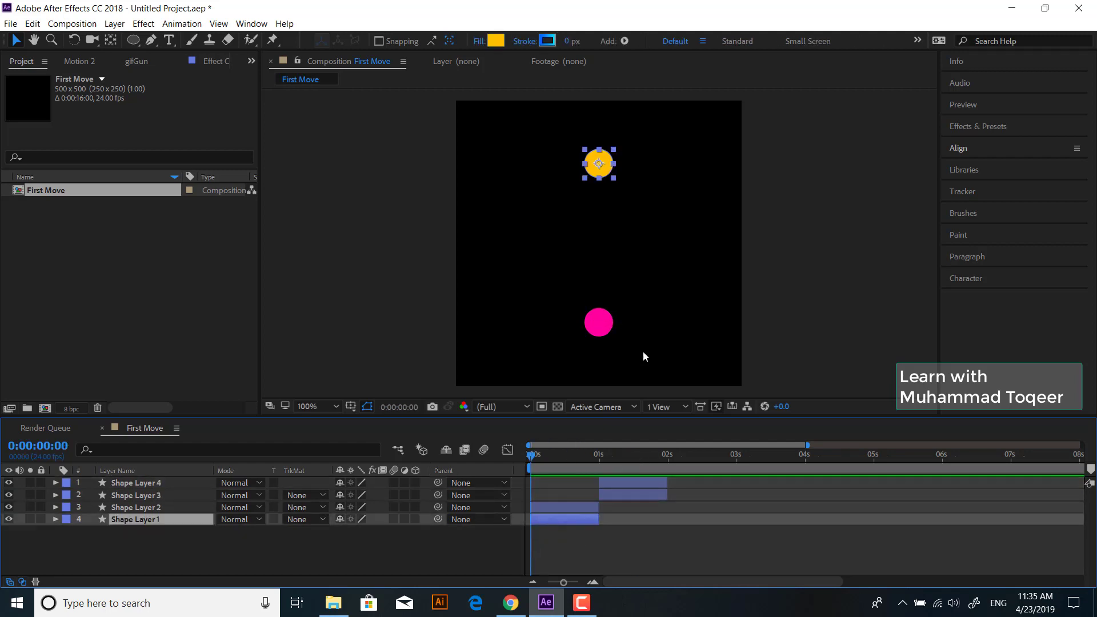
Step: Show Position for both circles and set the yellow circle's first keyframe at 250,110
{"action": "left_click", "coordinate": [571, 508]}
{"action": "key", "text": "p"}
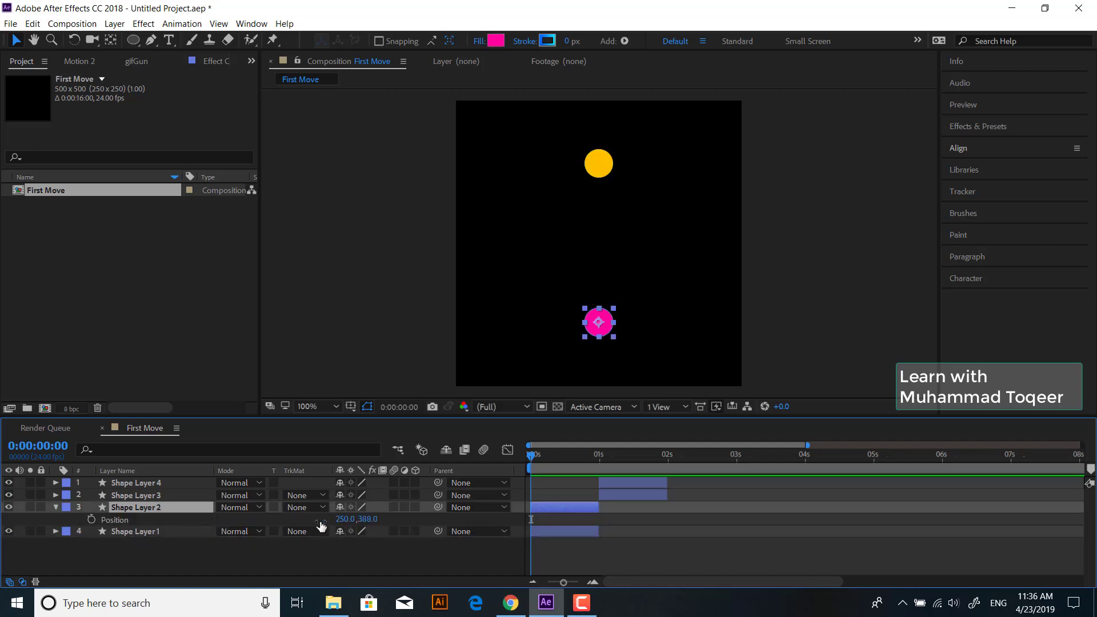
{"action": "left_click", "coordinate": [112, 520]}
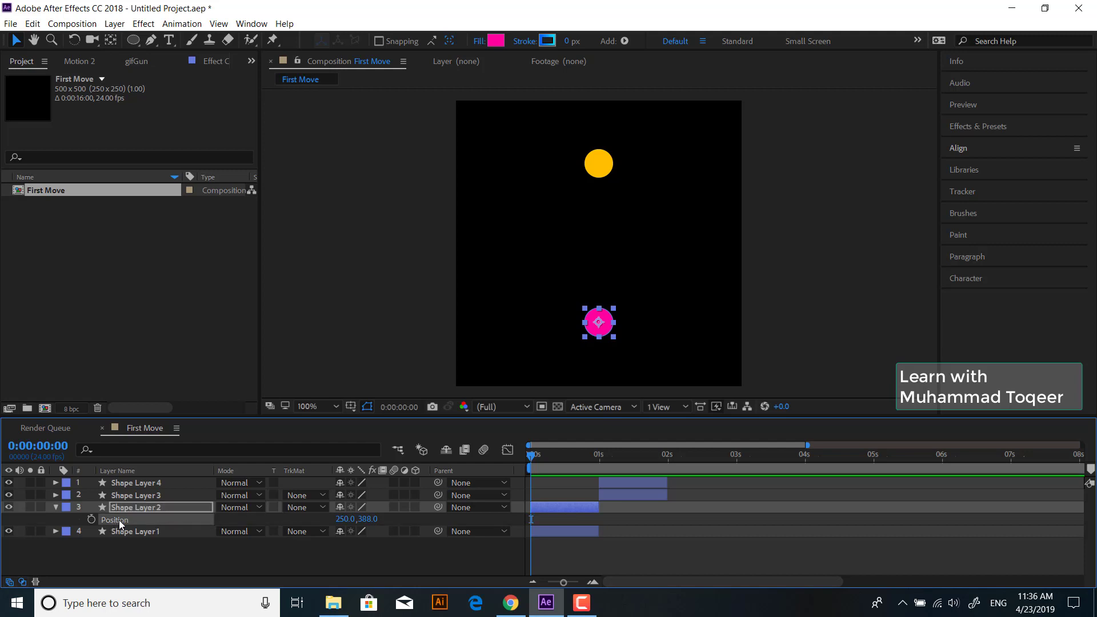
{"action": "left_click", "coordinate": [131, 532]}
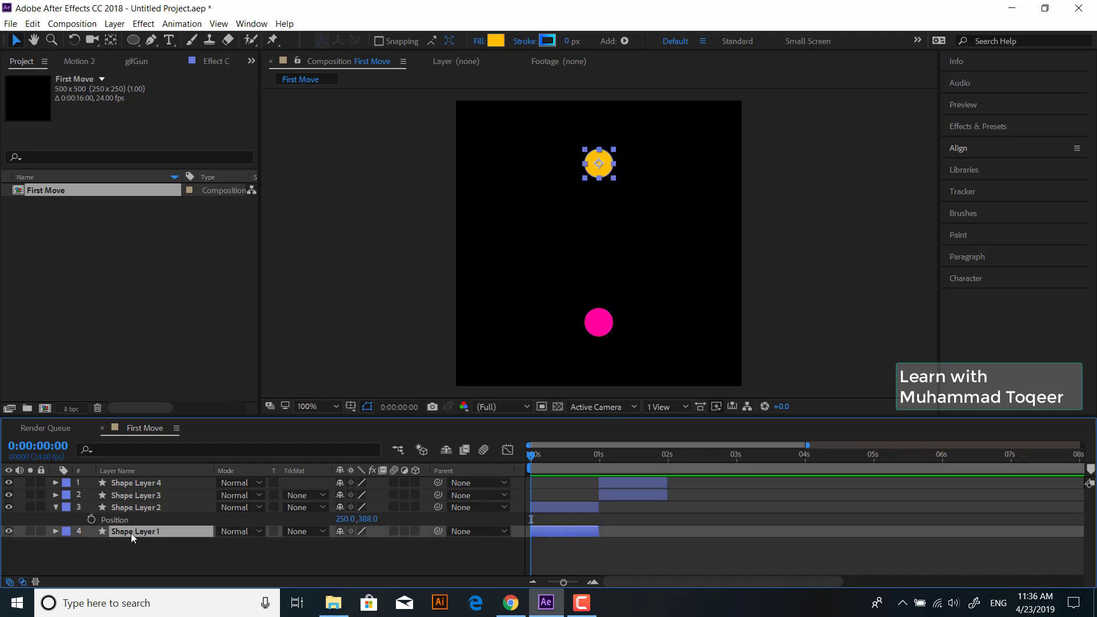
{"action": "key", "text": "p"}
{"action": "left_click", "coordinate": [91, 544]}
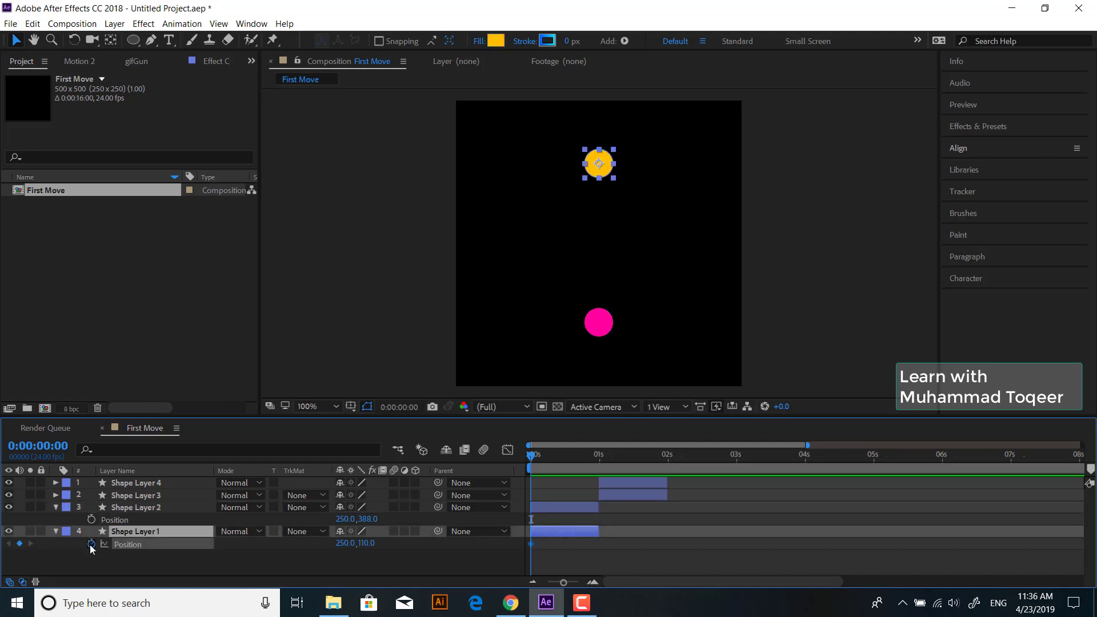
Step: At 0:00:00:23, paste the magenta circle's position 250,388 into the yellow circle's Position
{"action": "left_click", "coordinate": [595, 461]}
{"action": "left_click", "coordinate": [596, 461]}
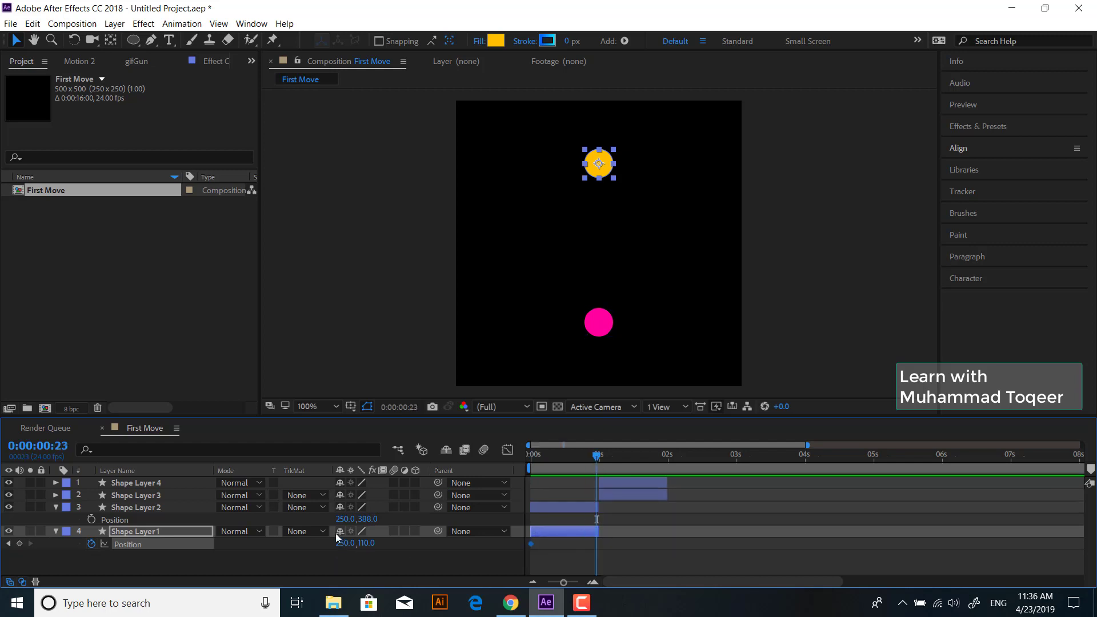
{"action": "left_click", "coordinate": [139, 520]}
{"action": "key", "text": "ctrl+c"}
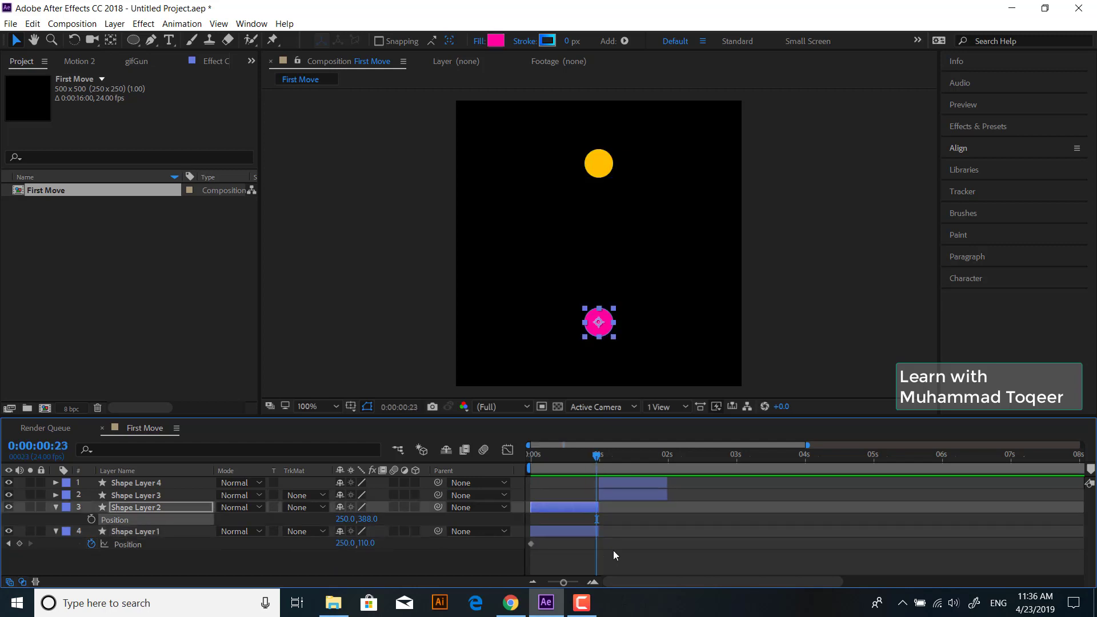
{"action": "left_click", "coordinate": [613, 550]}
{"action": "left_click", "coordinate": [591, 529]}
{"action": "key", "text": "ctrl+v"}
Step: Scrub the timeline to check the yellow circle sliding down, then deselect layers
{"action": "left_click", "coordinate": [615, 548]}
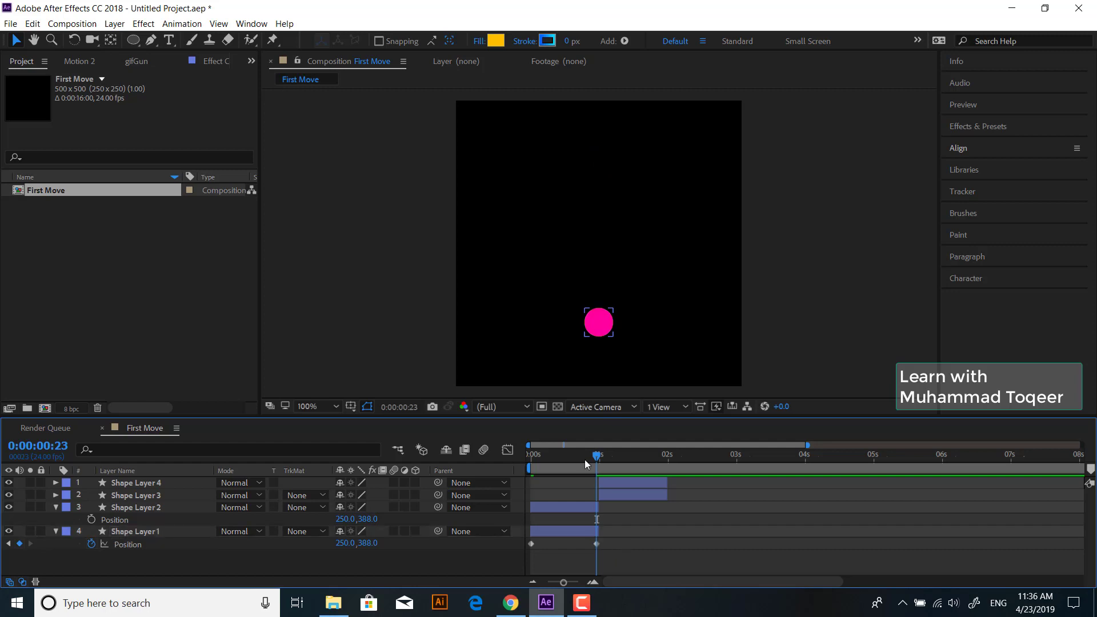
{"action": "left_click_drag", "start_coordinate": [585, 459], "coordinate": [512, 464]}
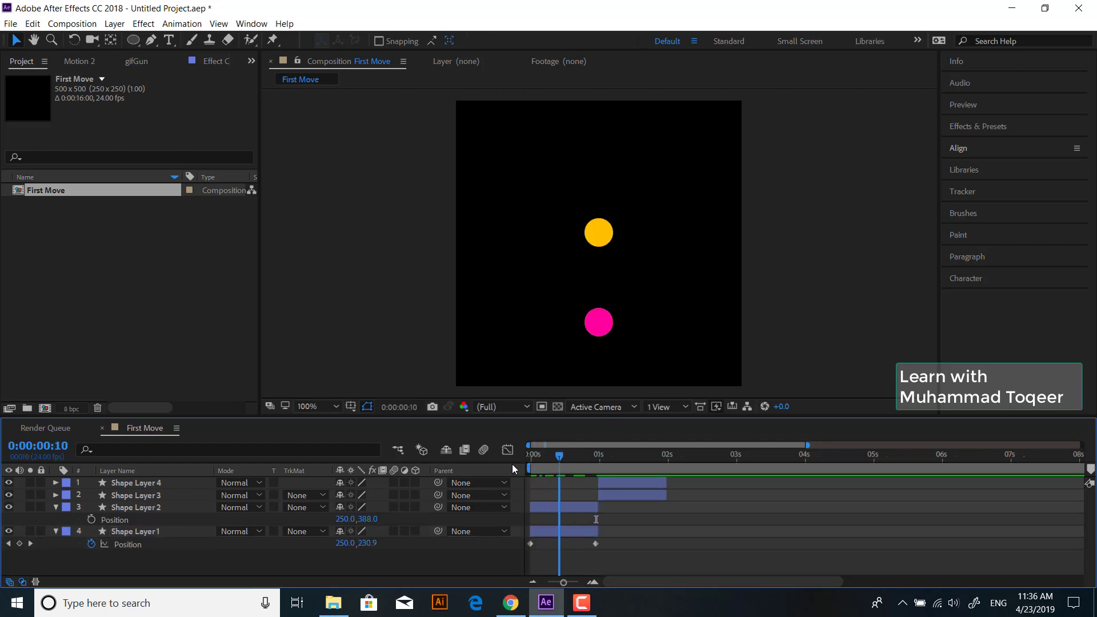
{"action": "left_click", "coordinate": [558, 506]}
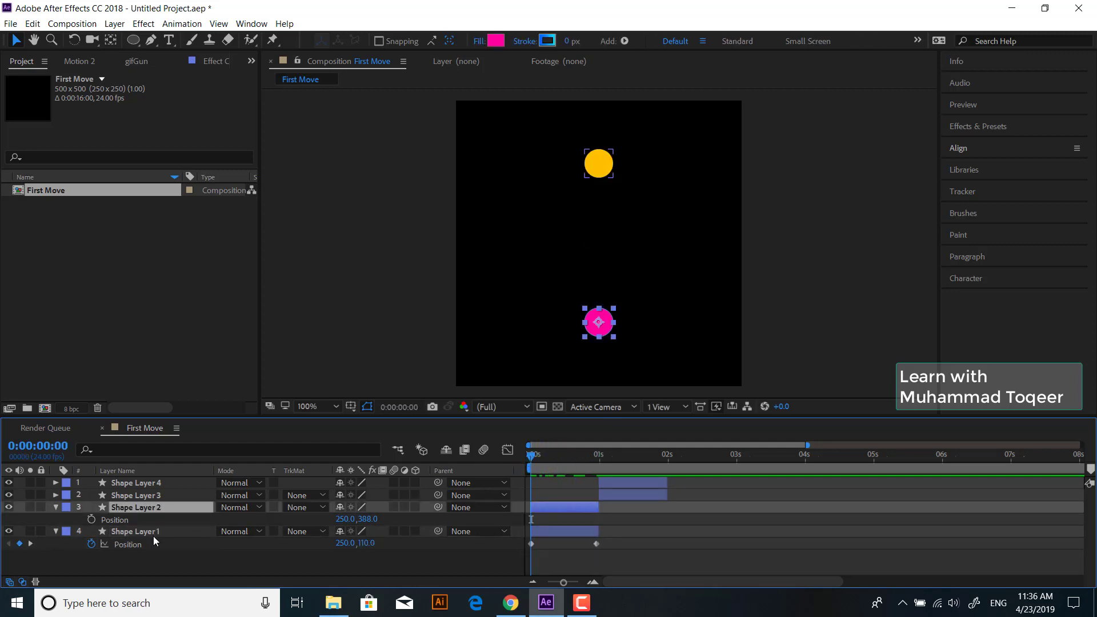
{"action": "left_click", "coordinate": [31, 544]}
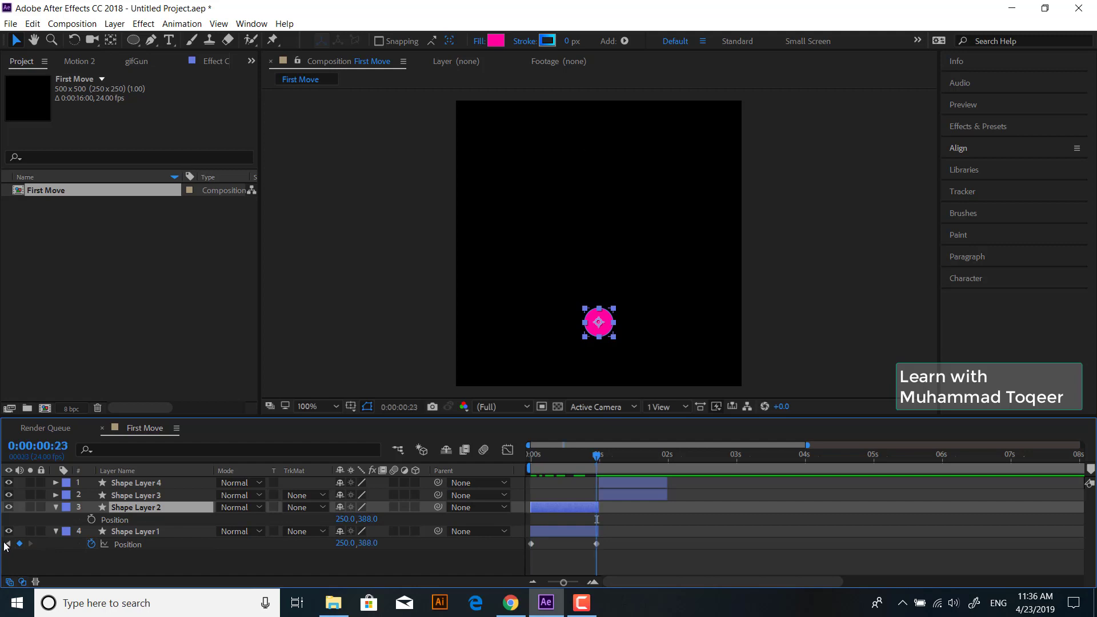
{"action": "left_click", "coordinate": [8, 544]}
{"action": "left_click", "coordinate": [332, 542]}
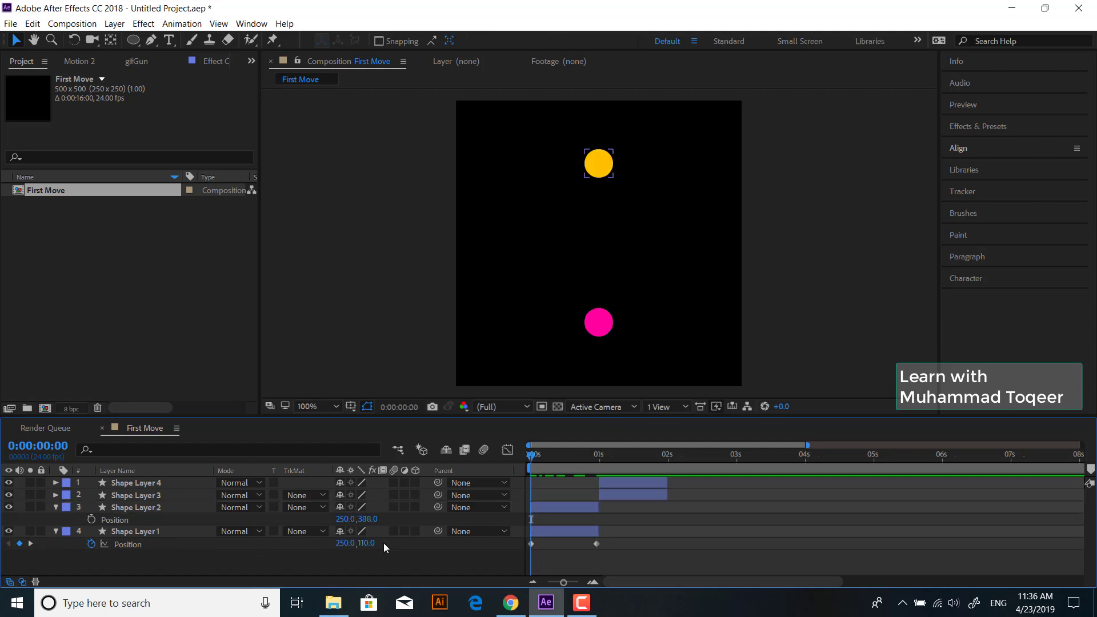
Step: Keyframe the magenta circle's Position from 250,388 at 0s to Y 110 at 0:00:00:23
{"action": "left_click", "coordinate": [90, 518]}
{"action": "left_click", "coordinate": [596, 456]}
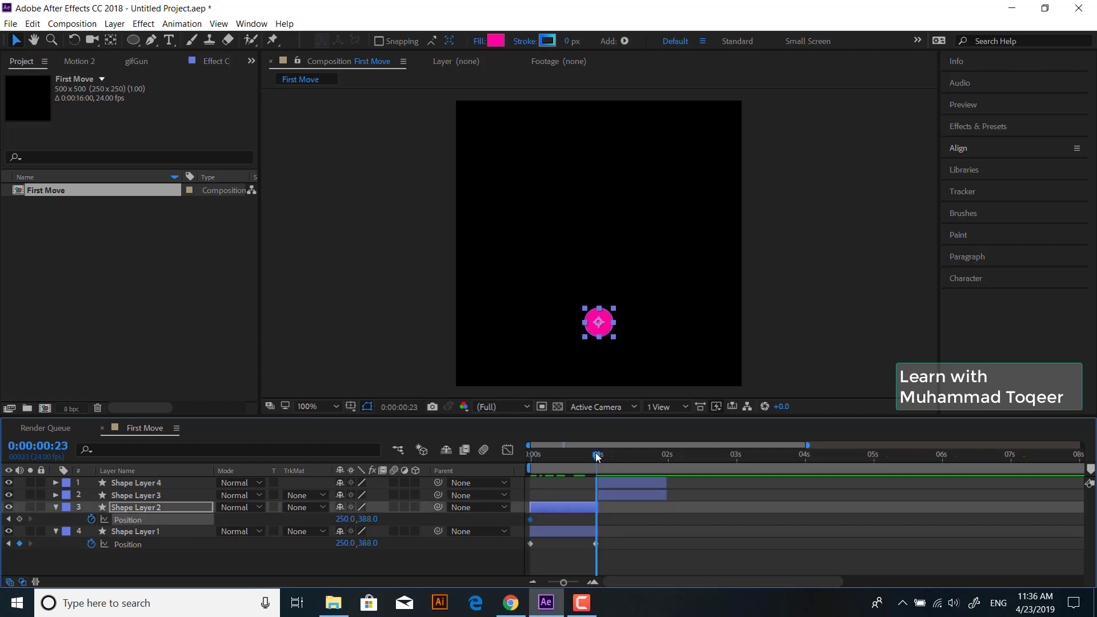
{"action": "left_click", "coordinate": [374, 519]}
{"action": "type", "text": "11"}
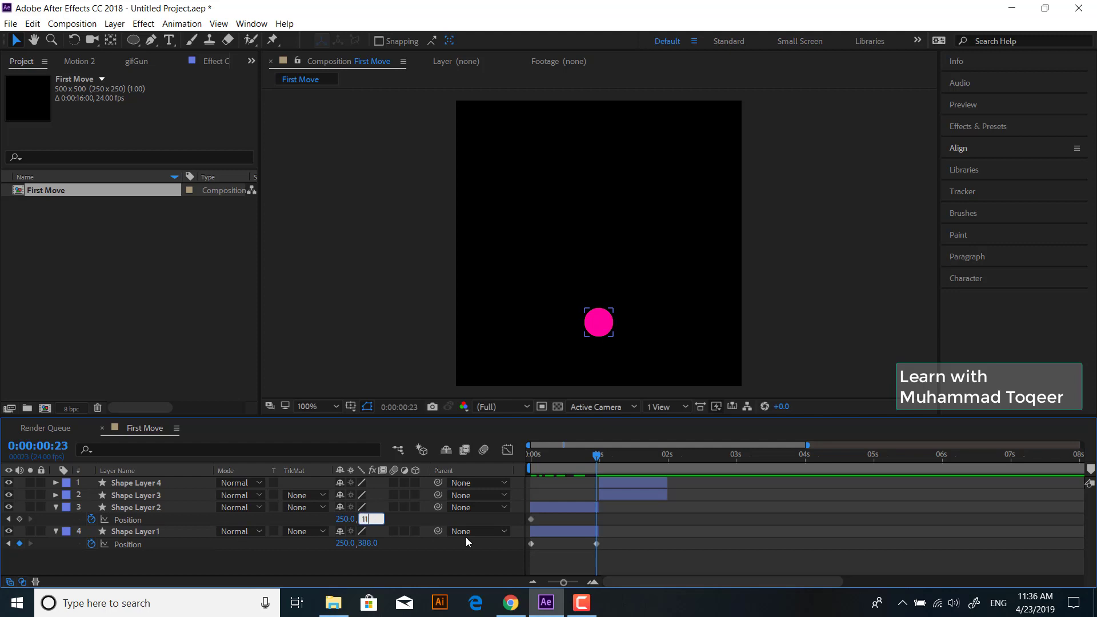
{"action": "type", "text": "0"}
{"action": "key", "text": "Return"}
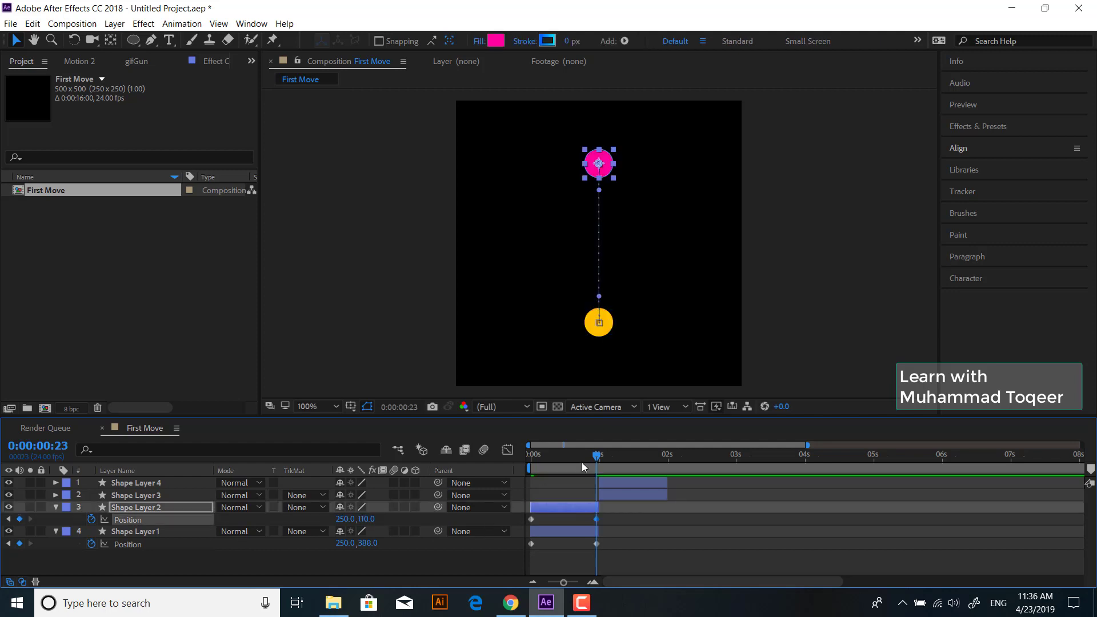
Step: Return to the start and preview the circles swapping places
{"action": "key", "text": "Home"}
{"action": "left_click", "coordinate": [644, 536]}
{"action": "key", "text": "space"}
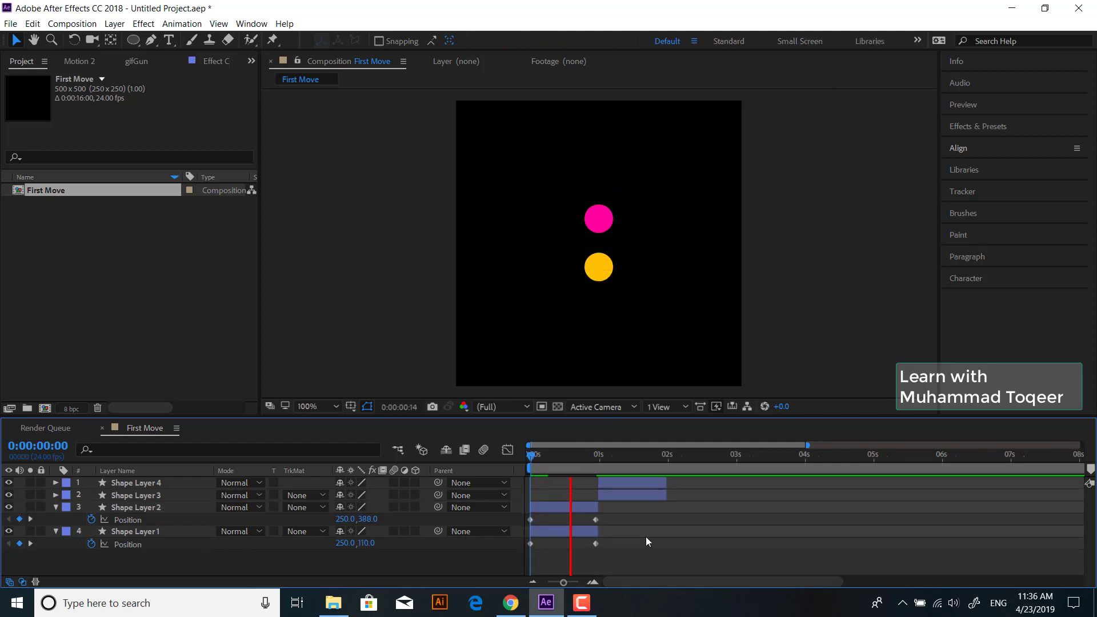
{"action": "key", "text": "space"}
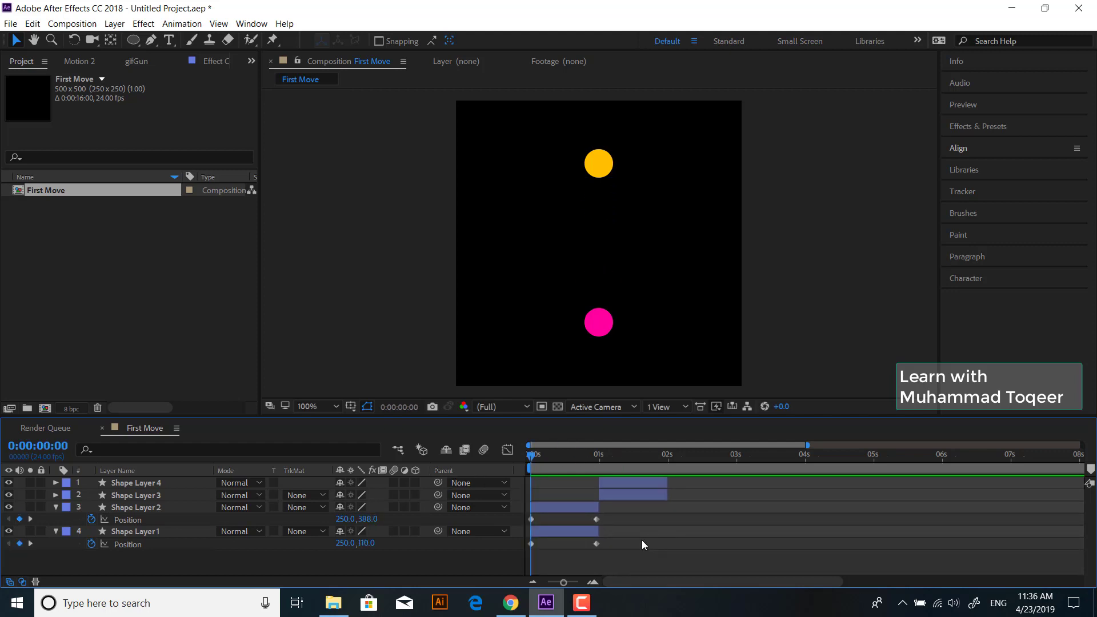
{"action": "key", "text": "space"}
Step: At the one-second mark, reveal Position for Shape Layers 3 and 4
{"action": "left_click_drag", "start_coordinate": [598, 464], "coordinate": [599, 464]}
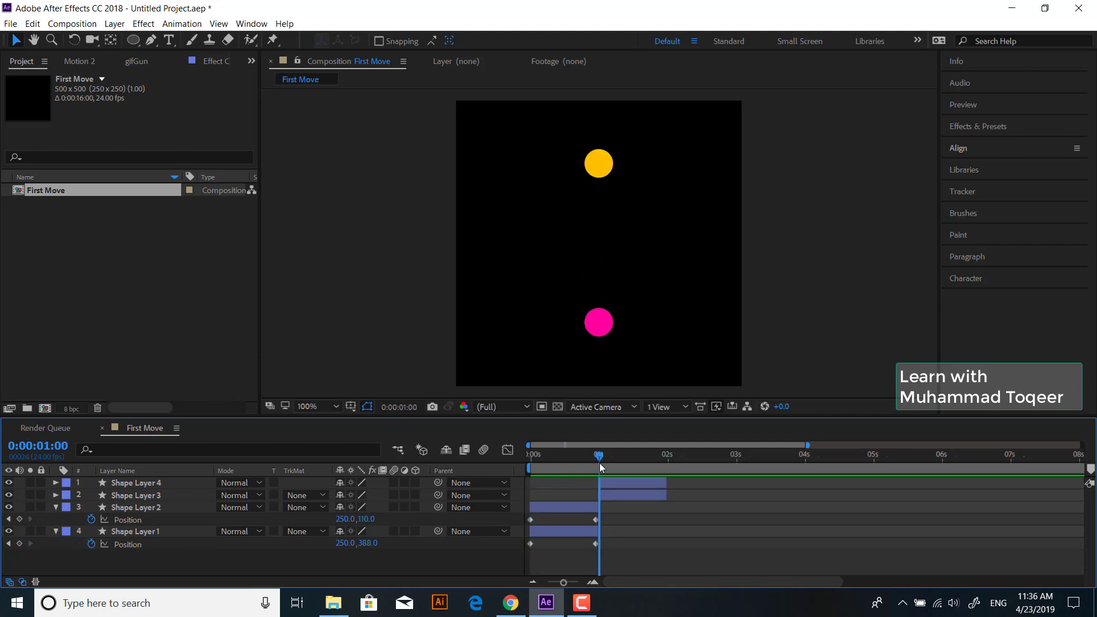
{"action": "left_click", "coordinate": [612, 495]}
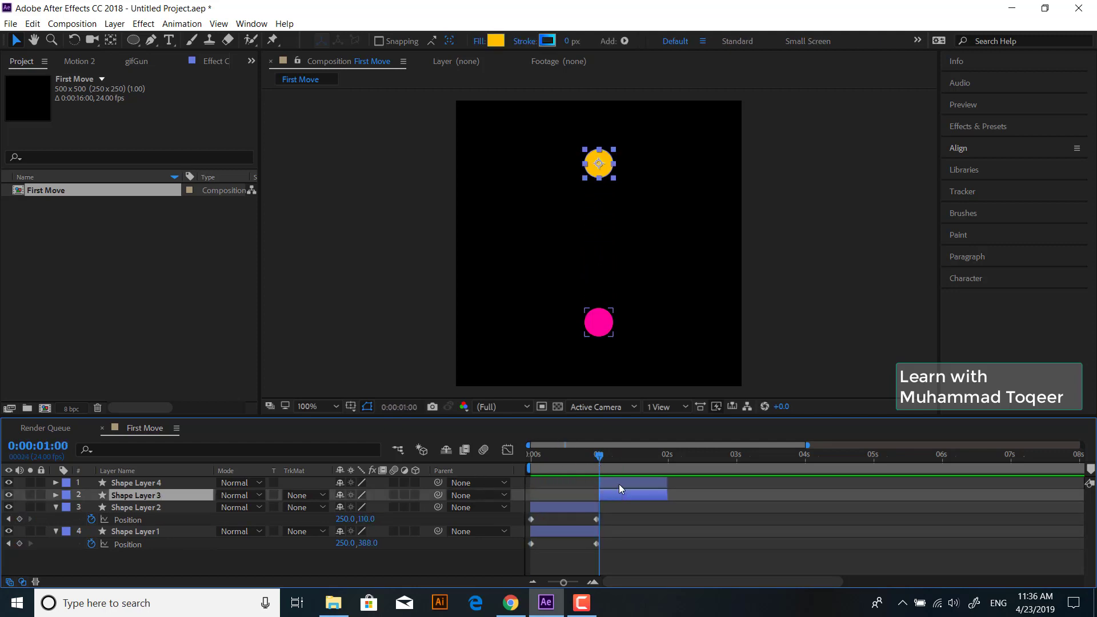
{"action": "left_click", "coordinate": [619, 484], "text": "shift"}
{"action": "key", "text": "p"}
{"action": "left_click", "coordinate": [647, 549]}
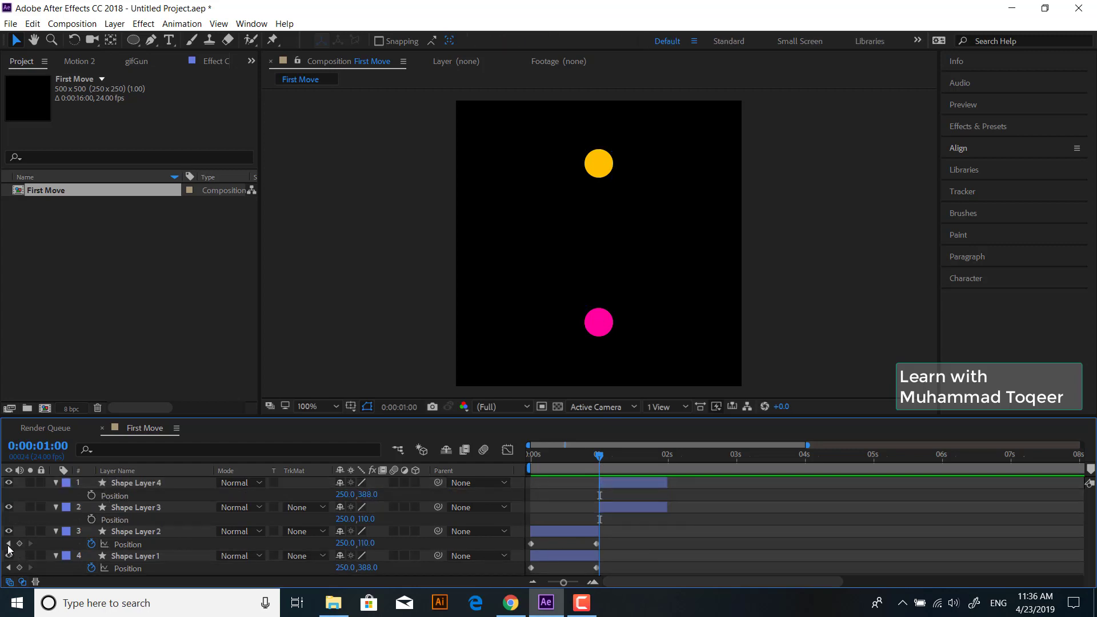
Step: Add a starting Position keyframe at exactly 1s for the second yellow circle (250,110)
{"action": "left_click", "coordinate": [8, 568]}
{"action": "left_click", "coordinate": [597, 544]}
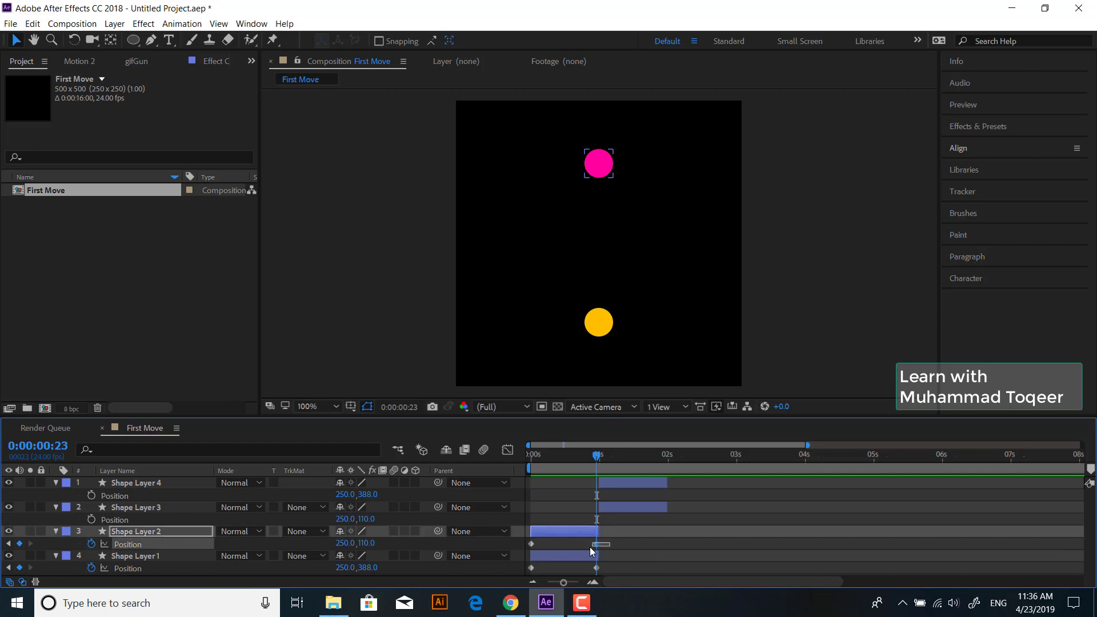
{"action": "left_click", "coordinate": [604, 458]}
{"action": "left_click", "coordinate": [611, 482]}
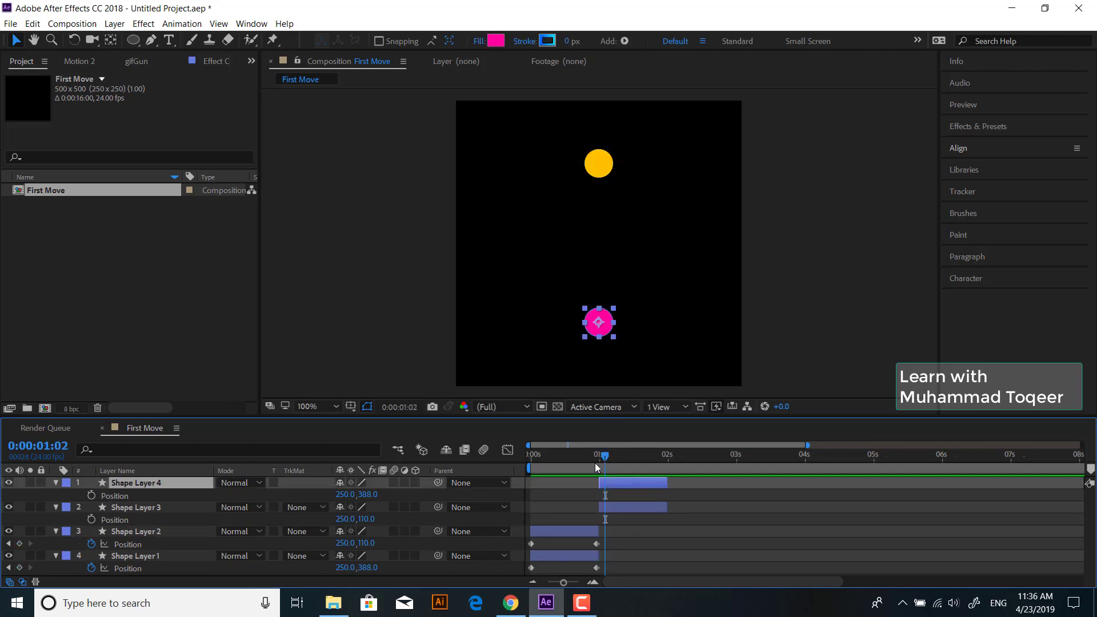
{"action": "mouse_move", "coordinate": [595, 463]}
{"action": "left_mouse_down"}
{"action": "mouse_move", "coordinate": [579, 463]}
{"action": "mouse_move", "coordinate": [598, 465]}
{"action": "left_mouse_up"}
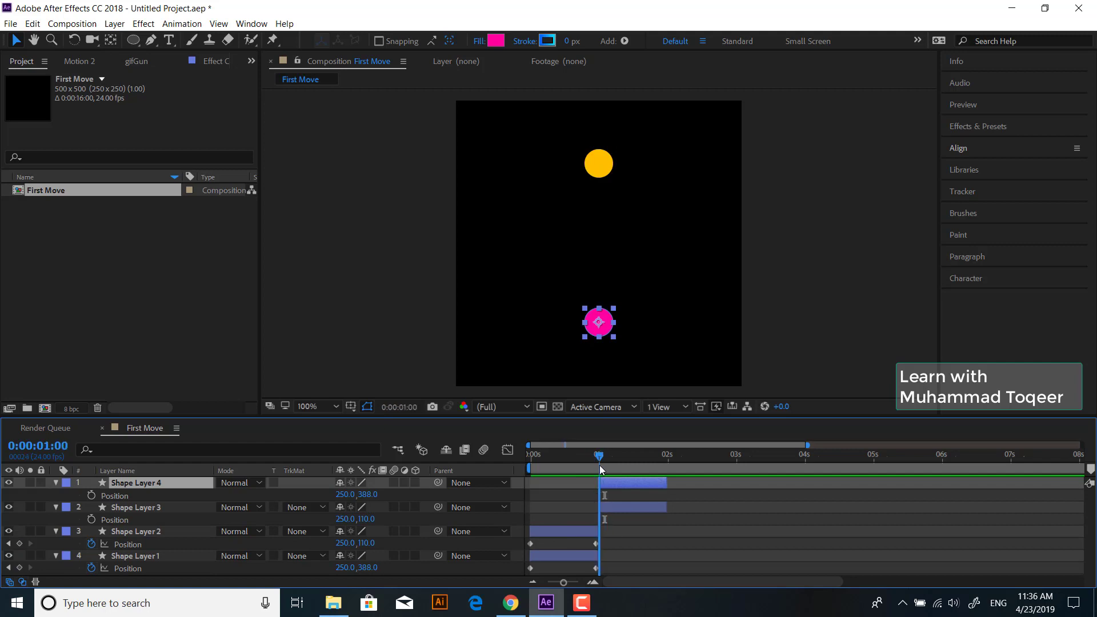
{"action": "left_click", "coordinate": [617, 510]}
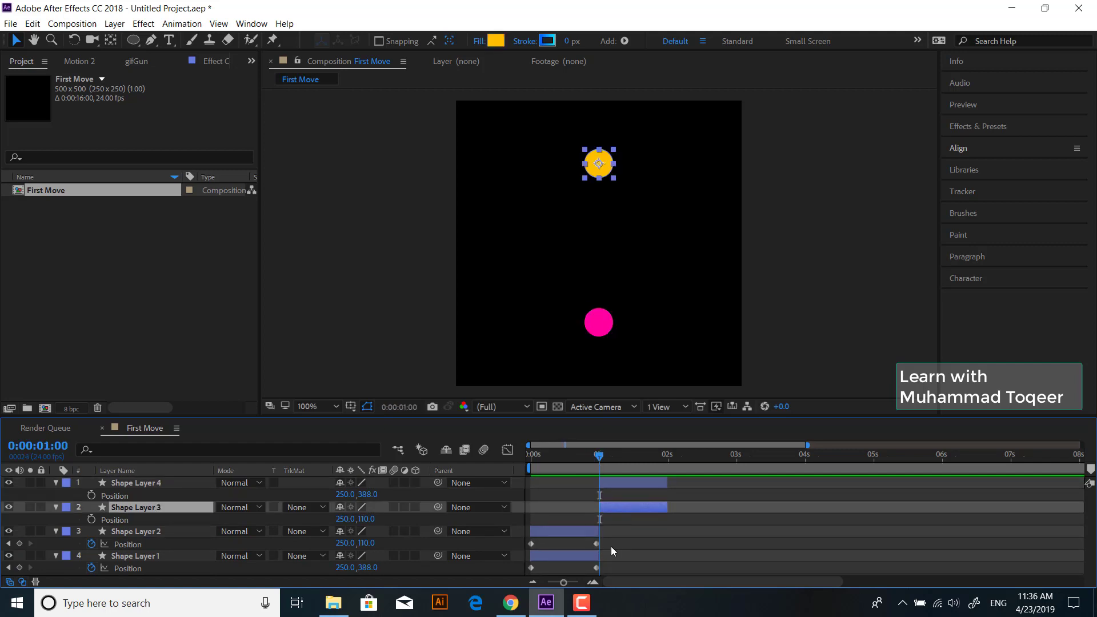
{"action": "left_click", "coordinate": [595, 544]}
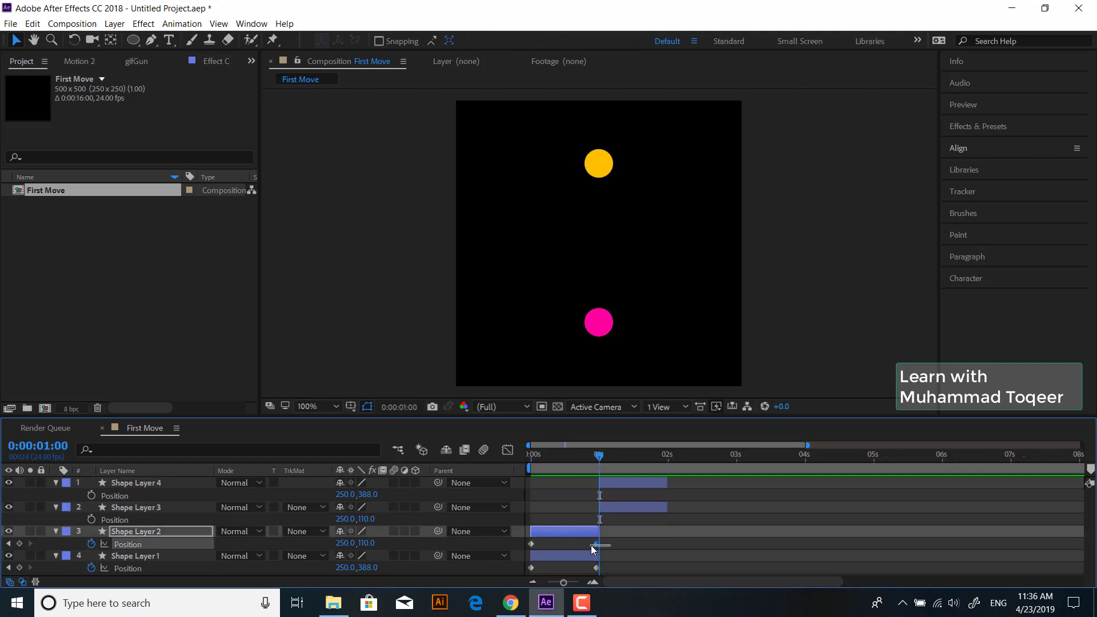
{"action": "left_click", "coordinate": [623, 508]}
{"action": "key", "text": "alt+shift+p"}
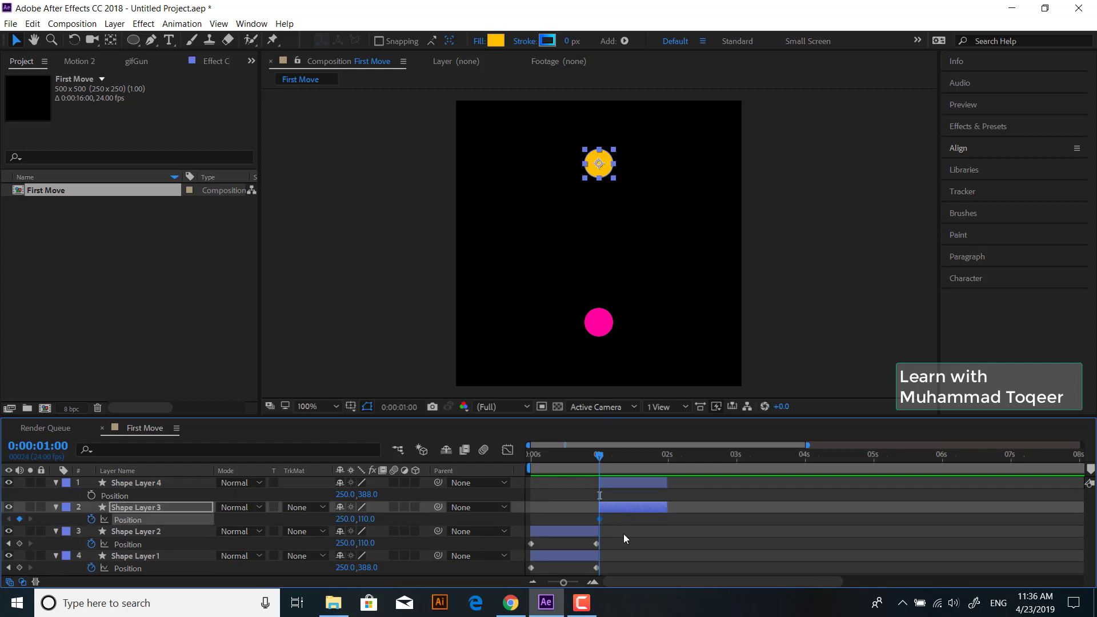
Step: Add a starting Position keyframe at 1s for the second pink circle (250,388)
{"action": "left_click", "coordinate": [540, 567]}
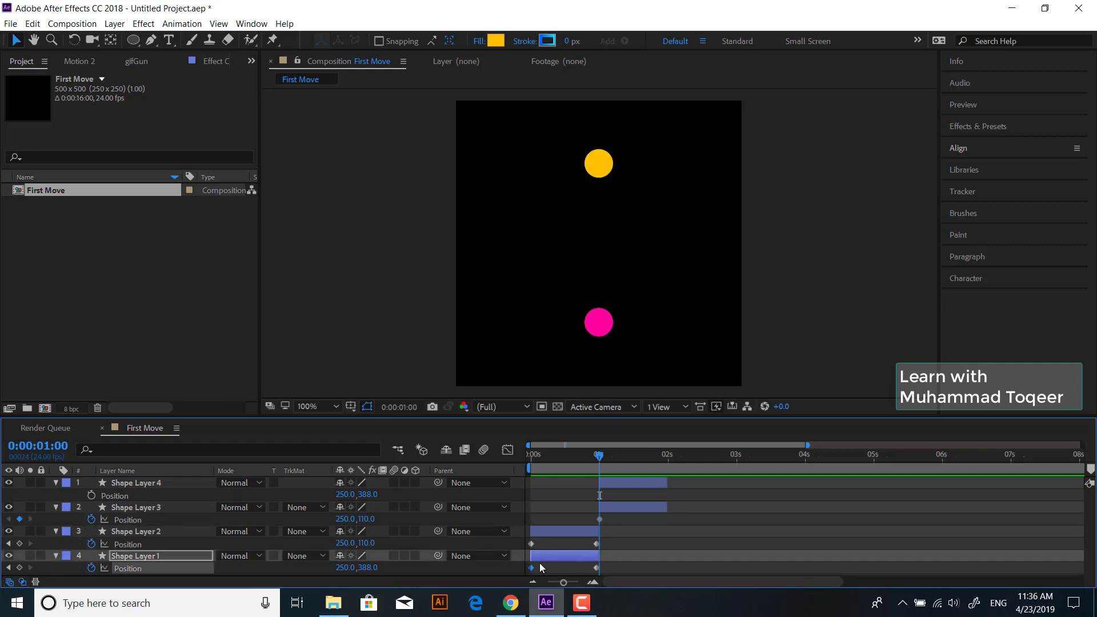
{"action": "left_click_drag", "start_coordinate": [548, 463], "coordinate": [597, 457]}
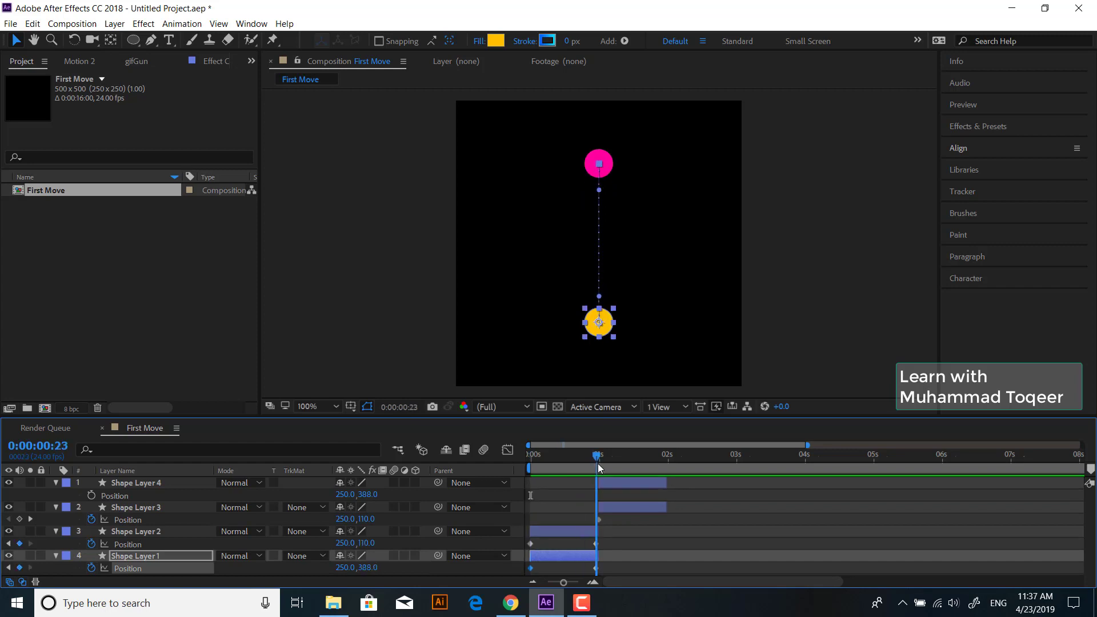
{"action": "left_click", "coordinate": [597, 568]}
{"action": "left_click", "coordinate": [616, 484]}
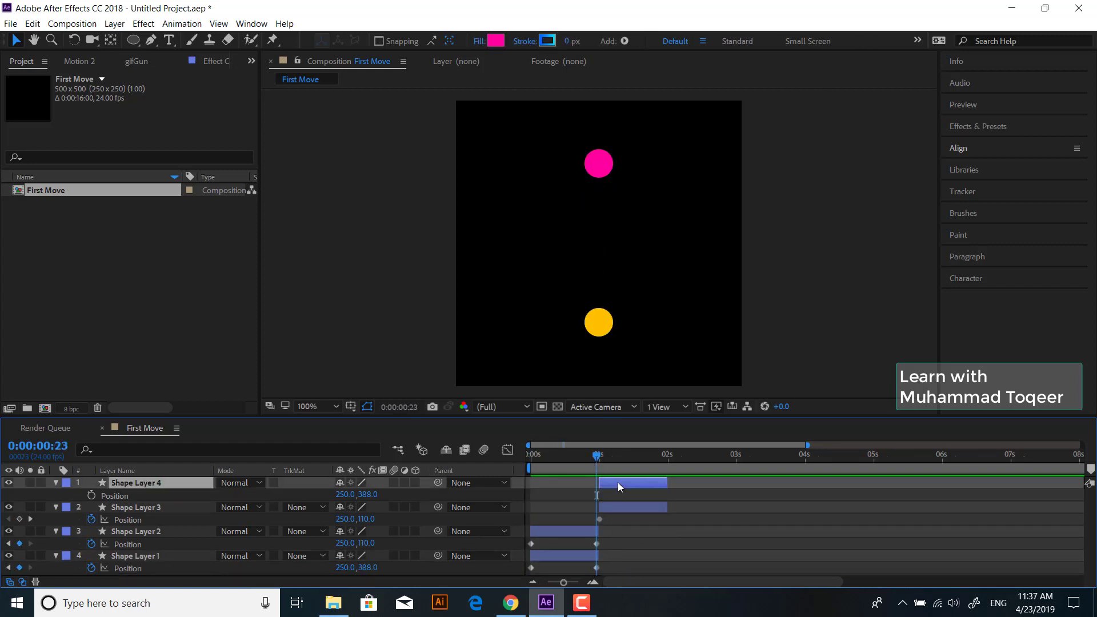
{"action": "key", "text": "alt+shift+p"}
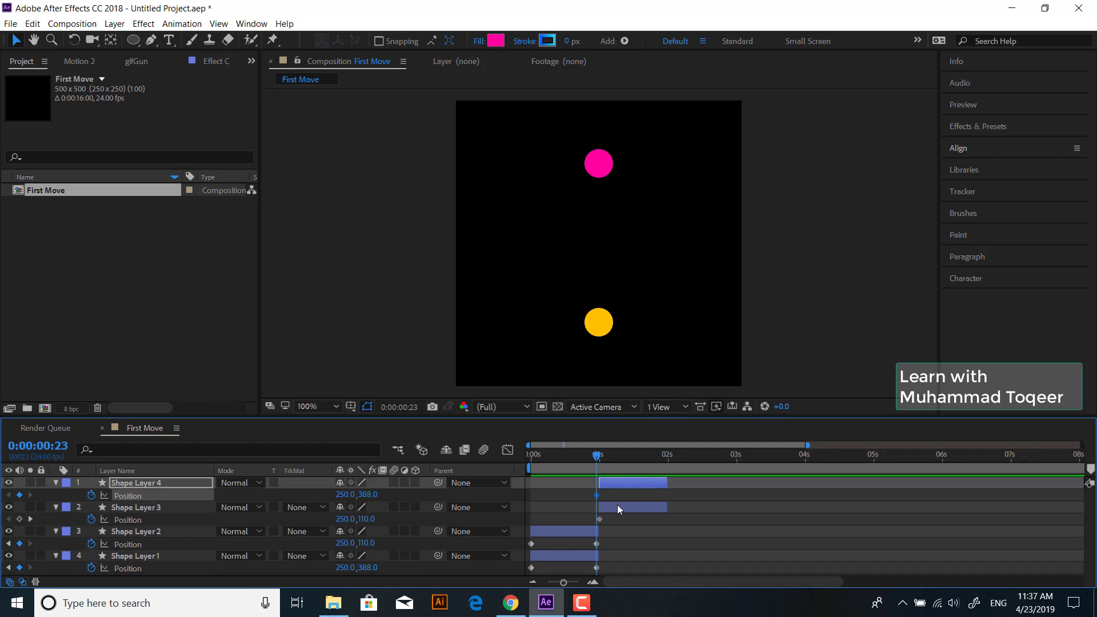
Step: Zoom the timeline in and advance the time to 0:00:01:23
{"action": "key", "text": "equal"}
{"action": "key", "text": "equal"}
{"action": "left_click_drag", "start_coordinate": [610, 459], "coordinate": [674, 456]}
{"action": "key", "text": "minus"}
{"action": "key", "text": "minus"}
{"action": "left_click", "coordinate": [672, 509]}
{"action": "key", "text": "F2"}
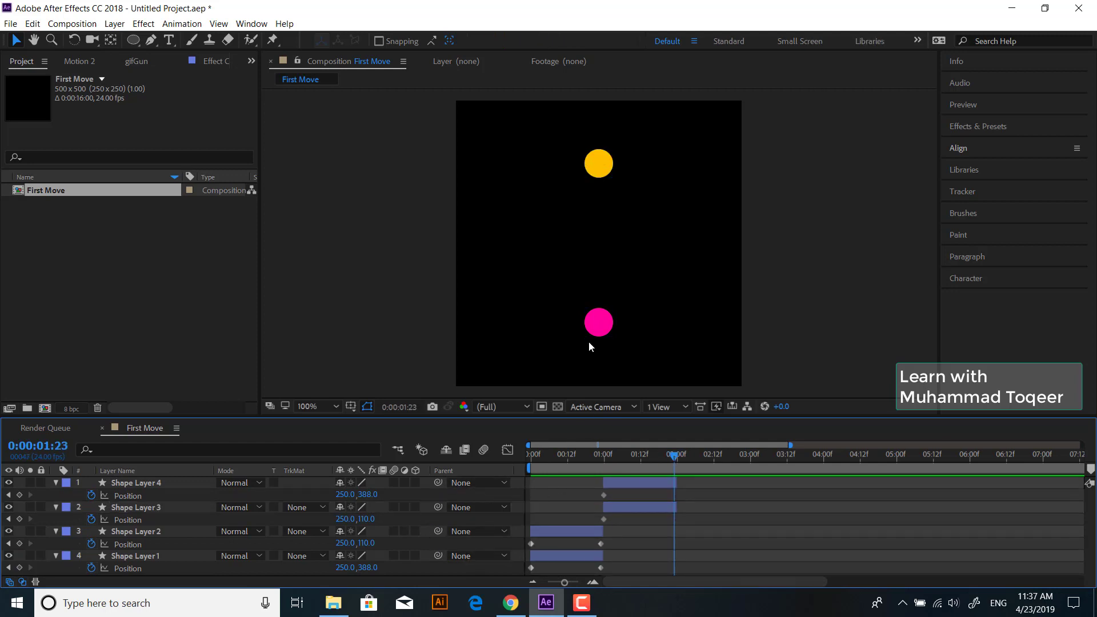
Step: Move the second pink circle up to the top position at 250,110
{"action": "left_click_drag", "start_coordinate": [605, 327], "coordinate": [605, 167]}
{"action": "key", "text": "period"}
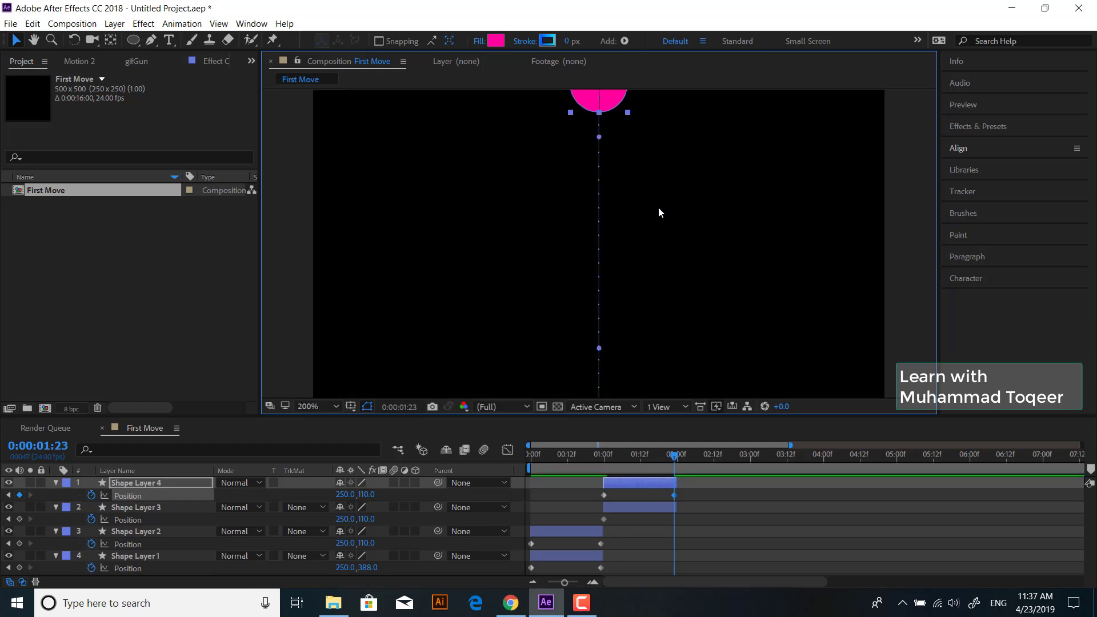
{"action": "key", "text": "h"}
{"action": "mouse_move", "coordinate": [704, 160]}
{"action": "left_mouse_down"}
{"action": "mouse_move", "coordinate": [700, 281]}
{"action": "mouse_move", "coordinate": [681, 230]}
{"action": "left_mouse_up"}
{"action": "key", "text": "v"}
{"action": "left_click", "coordinate": [745, 256]}
{"action": "key", "text": "comma"}
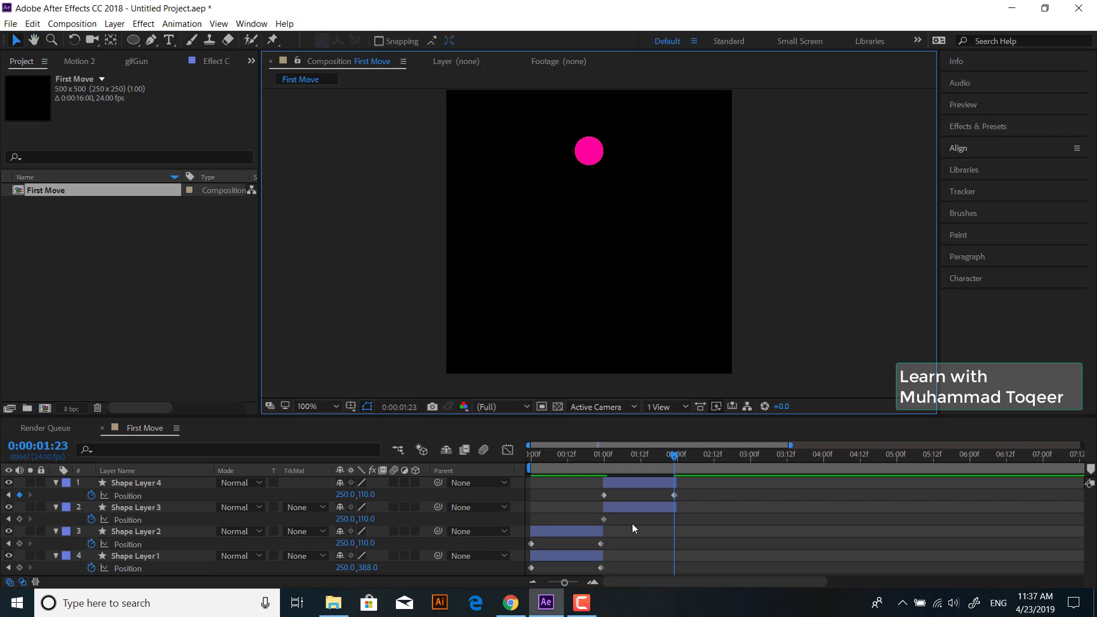
Step: At 0:00:01:23, move the second yellow circle down to 250,388
{"action": "left_click", "coordinate": [633, 509]}
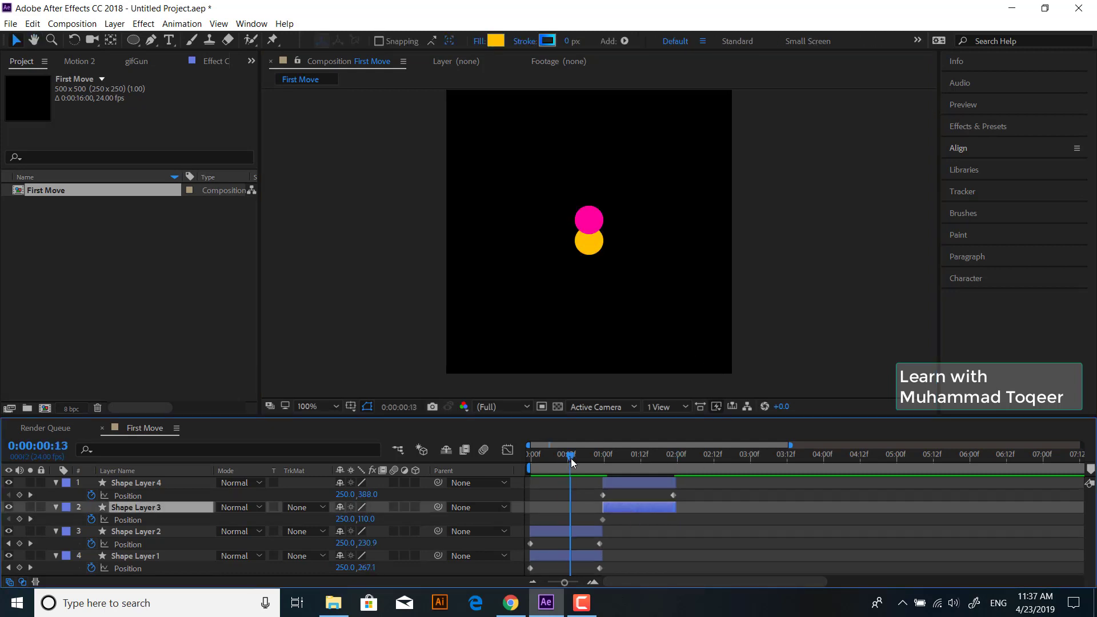
{"action": "left_click_drag", "start_coordinate": [560, 456], "coordinate": [581, 460]}
{"action": "left_click", "coordinate": [584, 535]}
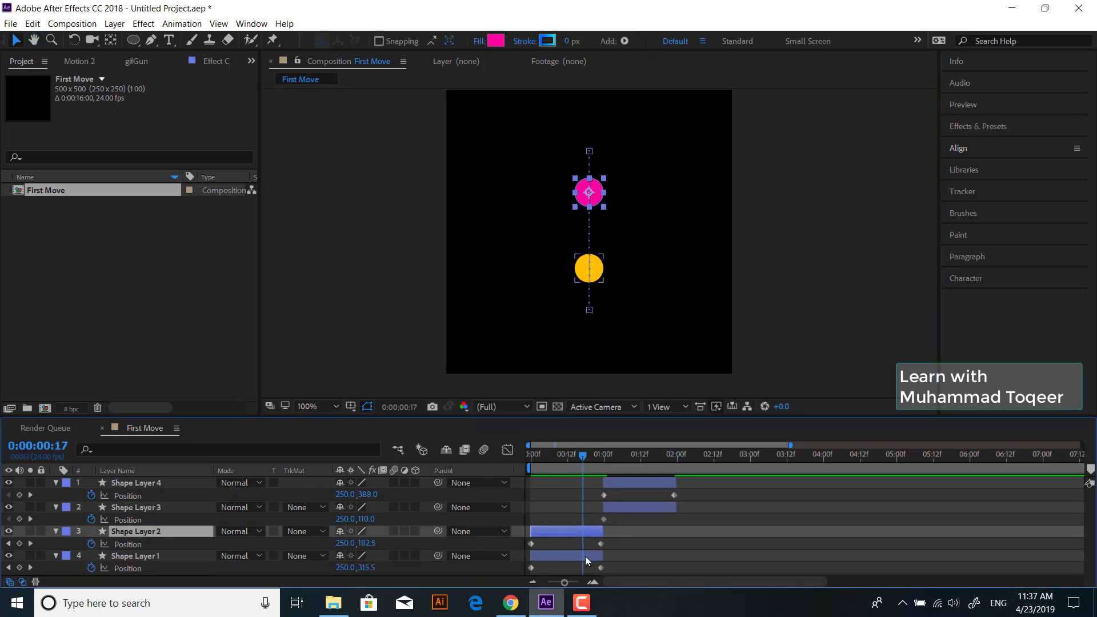
{"action": "left_click", "coordinate": [597, 558]}
{"action": "left_click", "coordinate": [600, 568]}
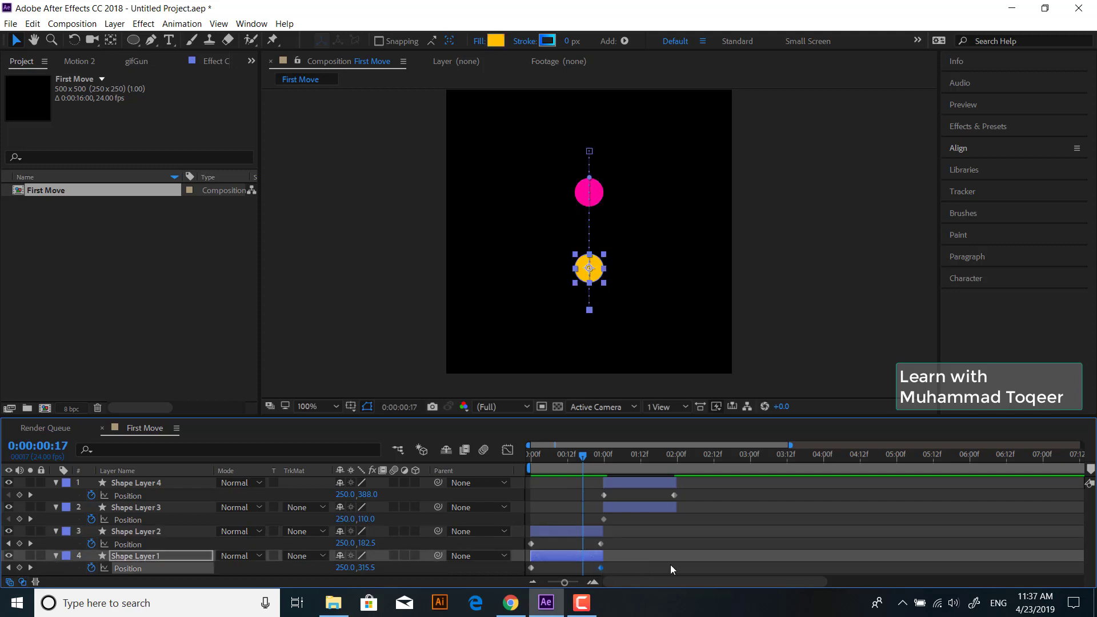
{"action": "left_click_drag", "start_coordinate": [672, 454], "coordinate": [674, 454]}
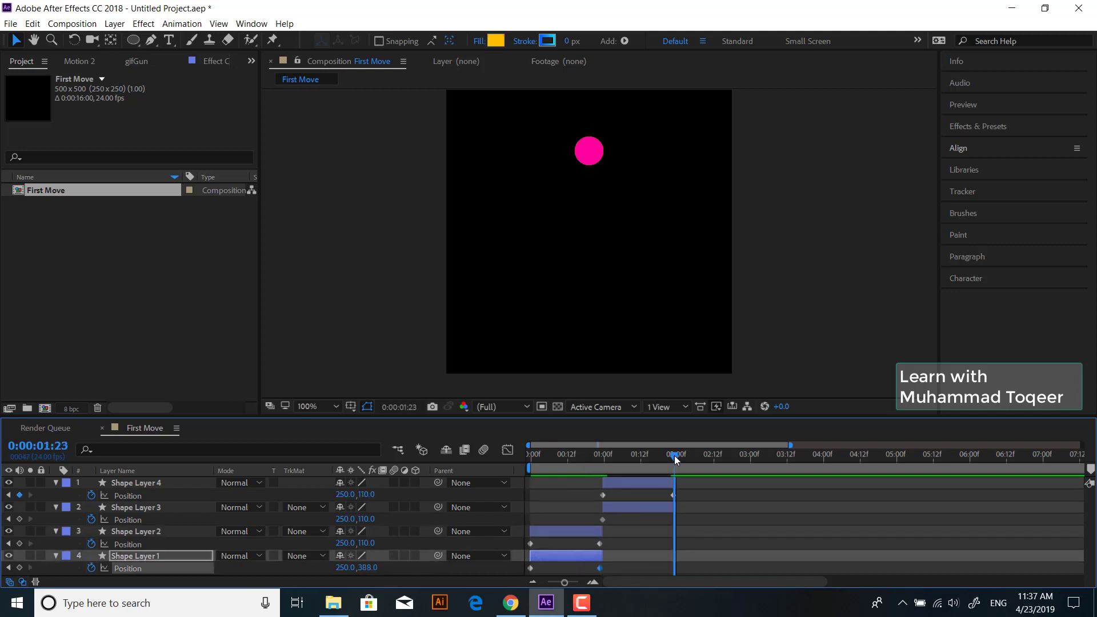
{"action": "left_click", "coordinate": [671, 507]}
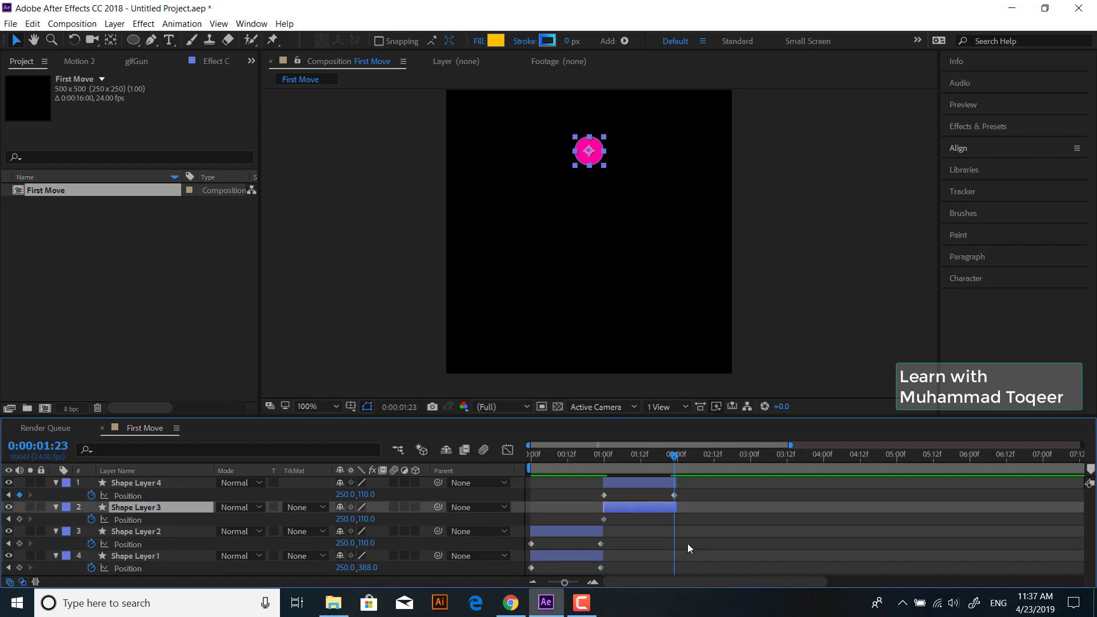
{"action": "key", "text": "ctrl+v"}
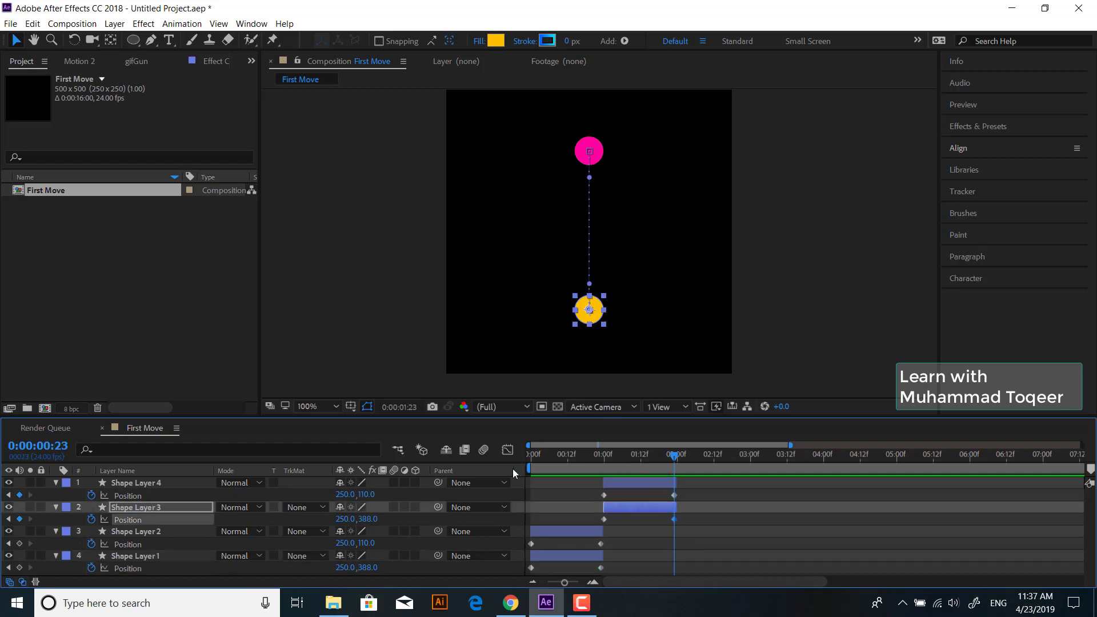
Step: Preview the circle swap from the start and scrub through to check the motion
{"action": "key", "text": "Home"}
{"action": "left_click", "coordinate": [723, 516]}
{"action": "key", "text": "space"}
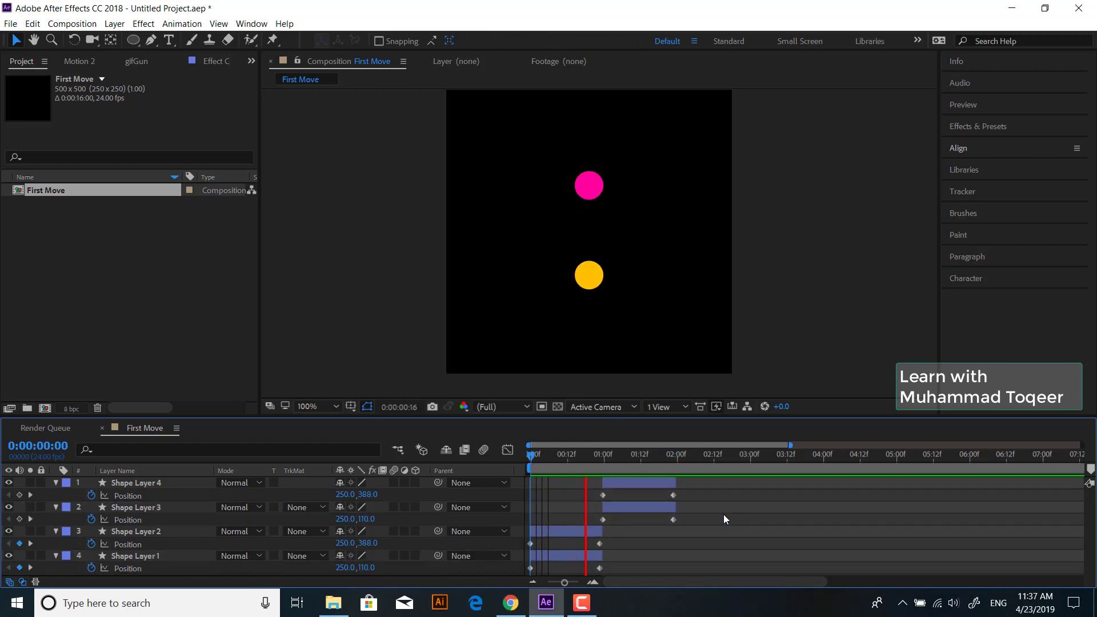
{"action": "key", "text": "space"}
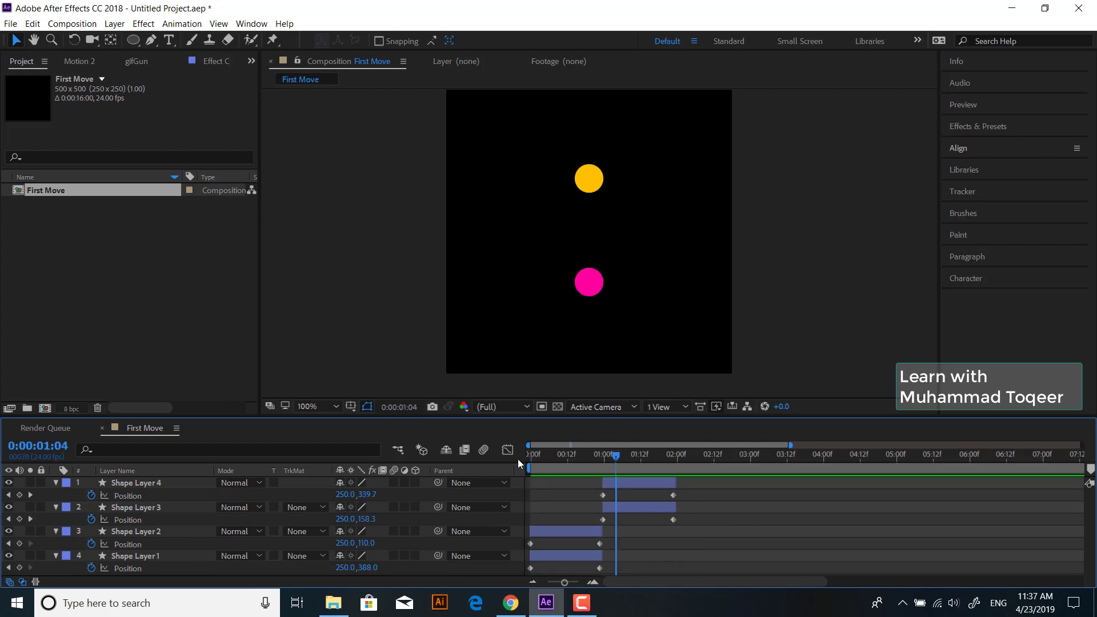
{"action": "mouse_move", "coordinate": [588, 458]}
{"action": "left_mouse_down"}
{"action": "mouse_move", "coordinate": [661, 458]}
{"action": "mouse_move", "coordinate": [591, 468]}
{"action": "mouse_move", "coordinate": [617, 470]}
{"action": "left_mouse_up"}
Step: Recolour Shape Layer 3's circle pink by sampling the other circle's colour
{"action": "left_click", "coordinate": [612, 508]}
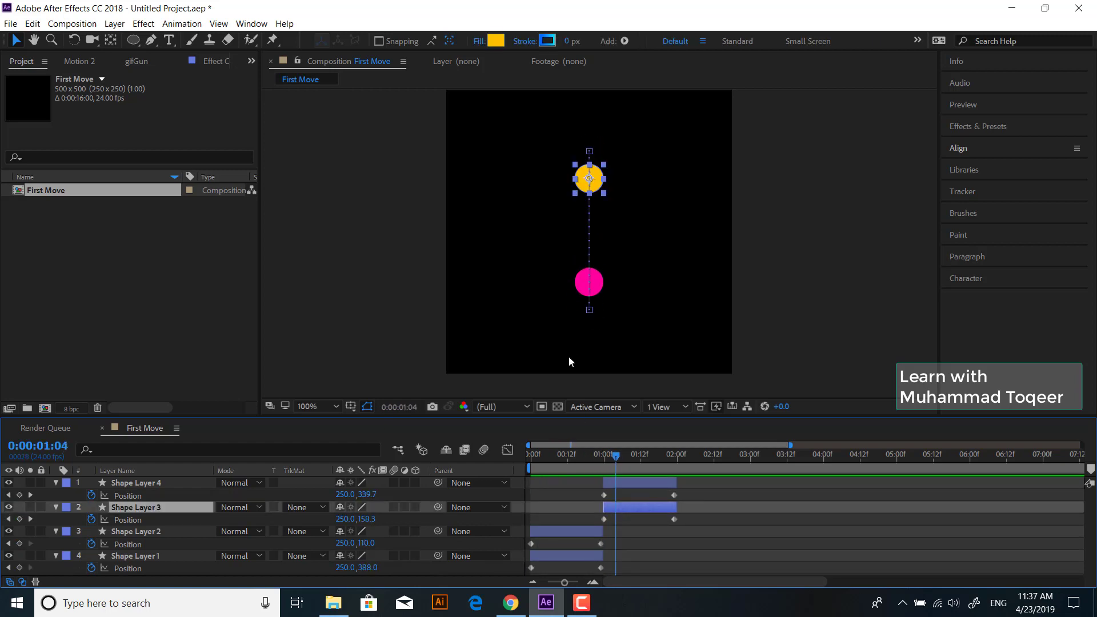
{"action": "left_click", "coordinate": [495, 41]}
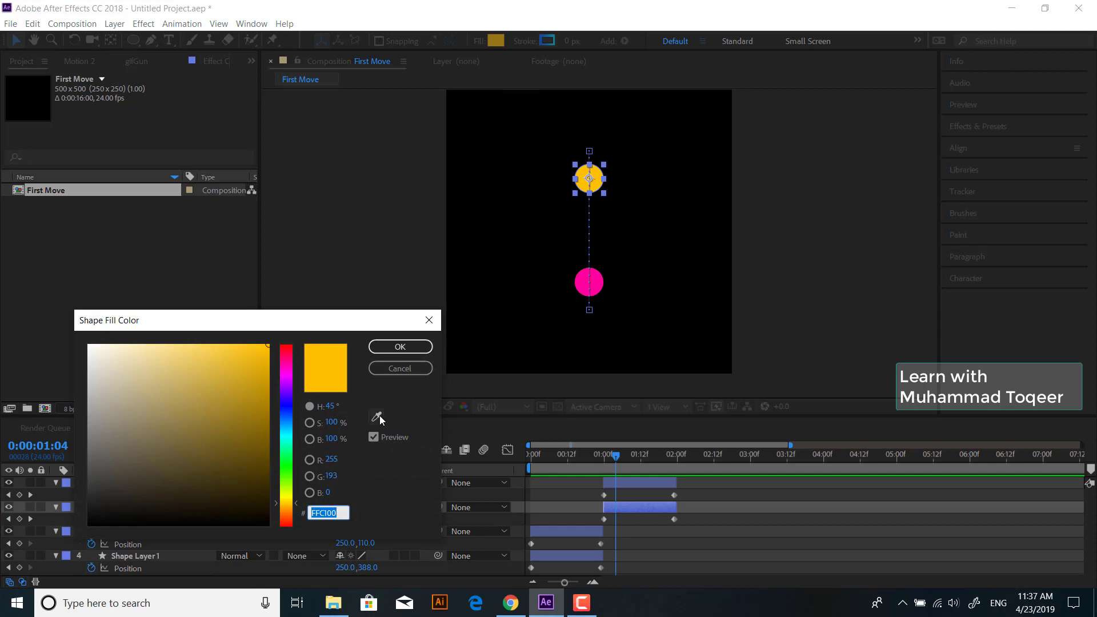
{"action": "left_click", "coordinate": [377, 416]}
{"action": "left_click", "coordinate": [400, 346]}
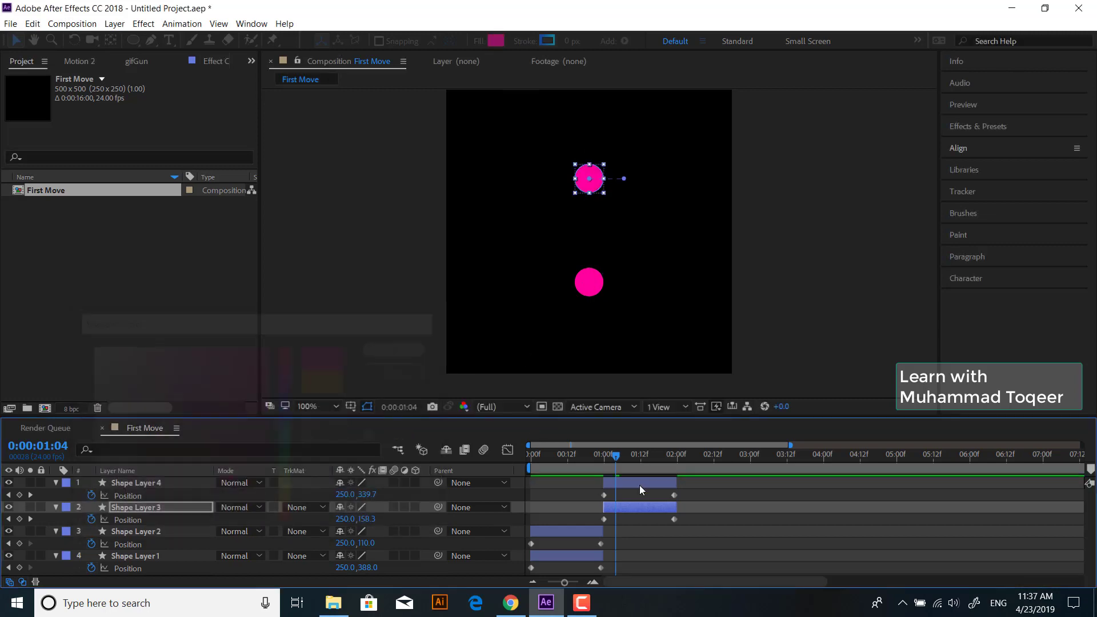
{"action": "left_click", "coordinate": [632, 485]}
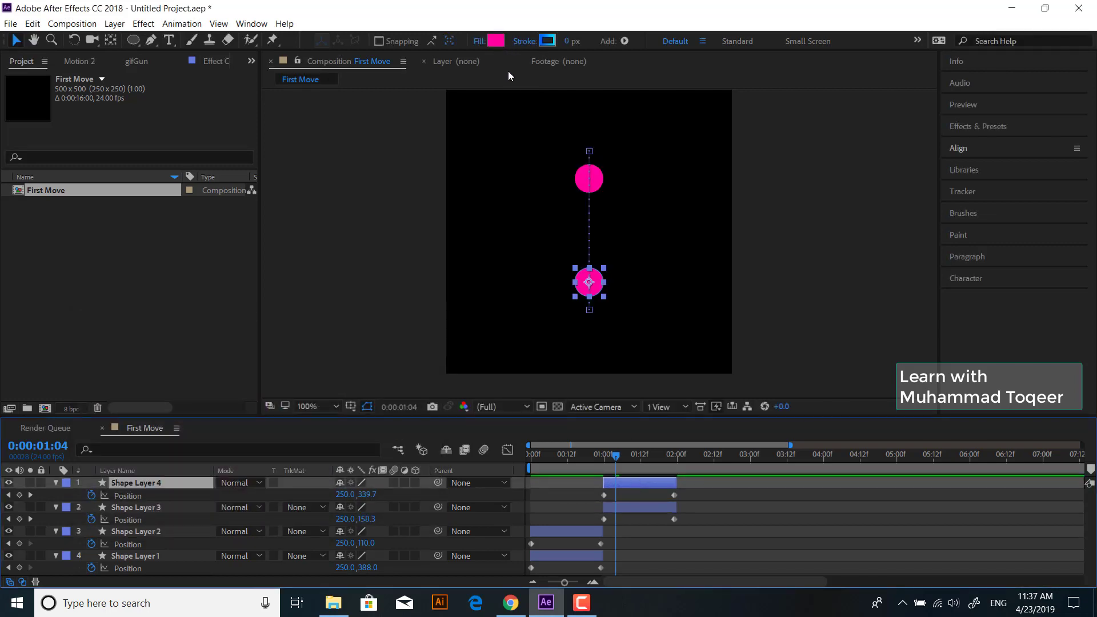
Step: Recolour Shape Layer 1's yellow circle pink and check the colours at 01:14
{"action": "left_click", "coordinate": [576, 452]}
{"action": "left_click", "coordinate": [577, 536]}
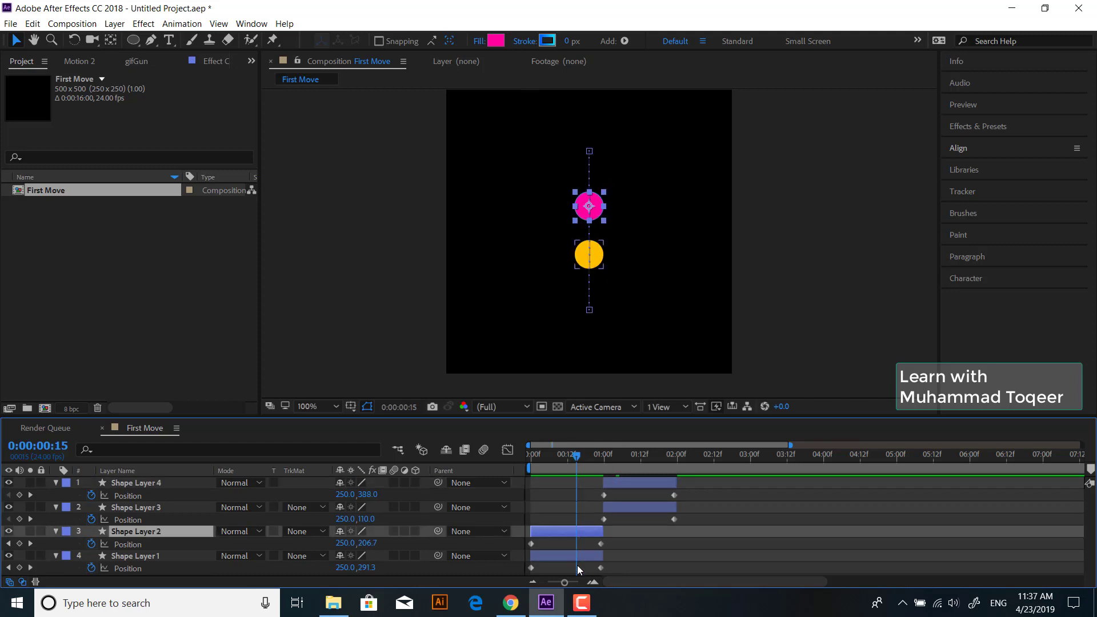
{"action": "left_click", "coordinate": [577, 556]}
{"action": "left_click", "coordinate": [496, 41]}
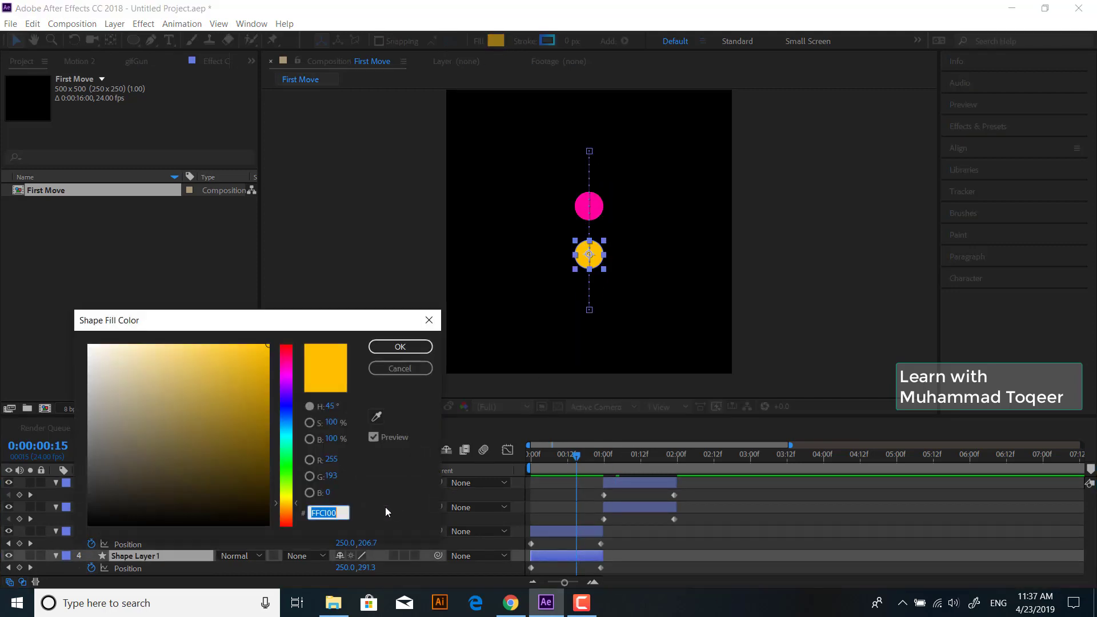
{"action": "left_click", "coordinate": [400, 347]}
{"action": "left_click", "coordinate": [646, 454]}
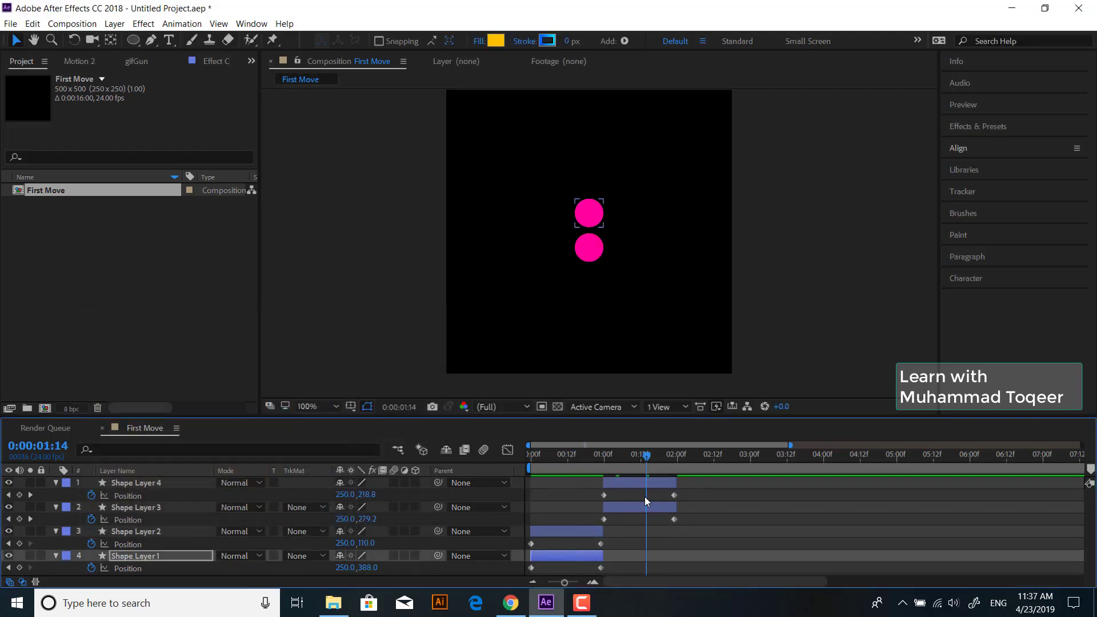
{"action": "left_click", "coordinate": [645, 482]}
{"action": "left_click_drag", "start_coordinate": [577, 462], "coordinate": [606, 461]}
Step: Give Shape Layer 3 a yellow (FFC100) fill and preview the animation
{"action": "left_click", "coordinate": [632, 506]}
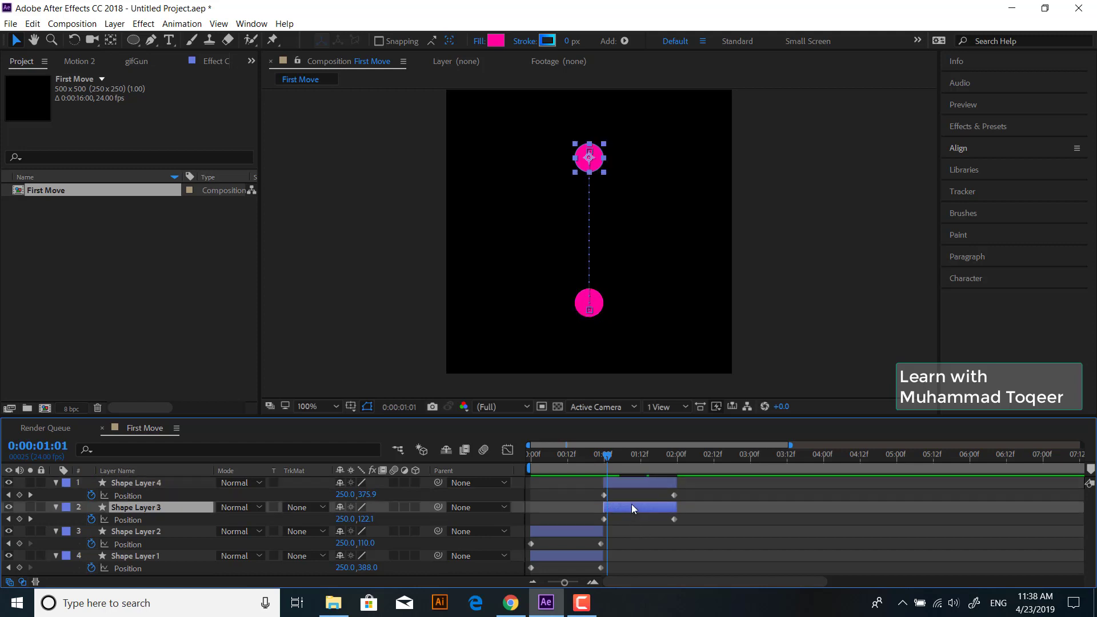
{"action": "left_click", "coordinate": [495, 40]}
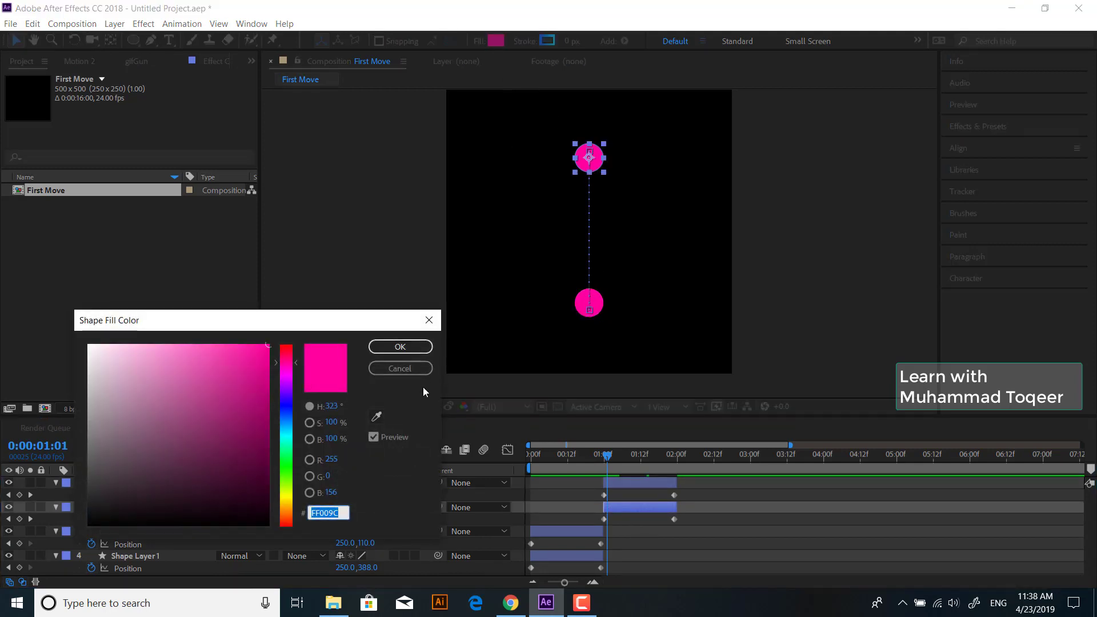
{"action": "type", "text": "FFC100"}
{"action": "left_click", "coordinate": [400, 346]}
{"action": "key", "text": "Home"}
{"action": "key", "text": "space"}
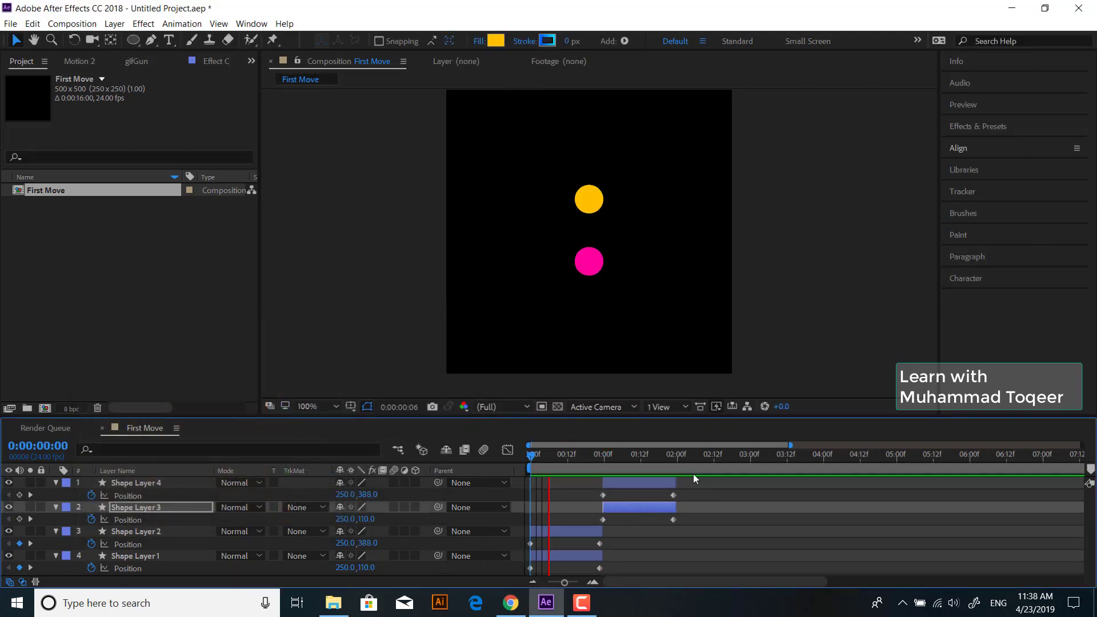
{"action": "key", "text": "space"}
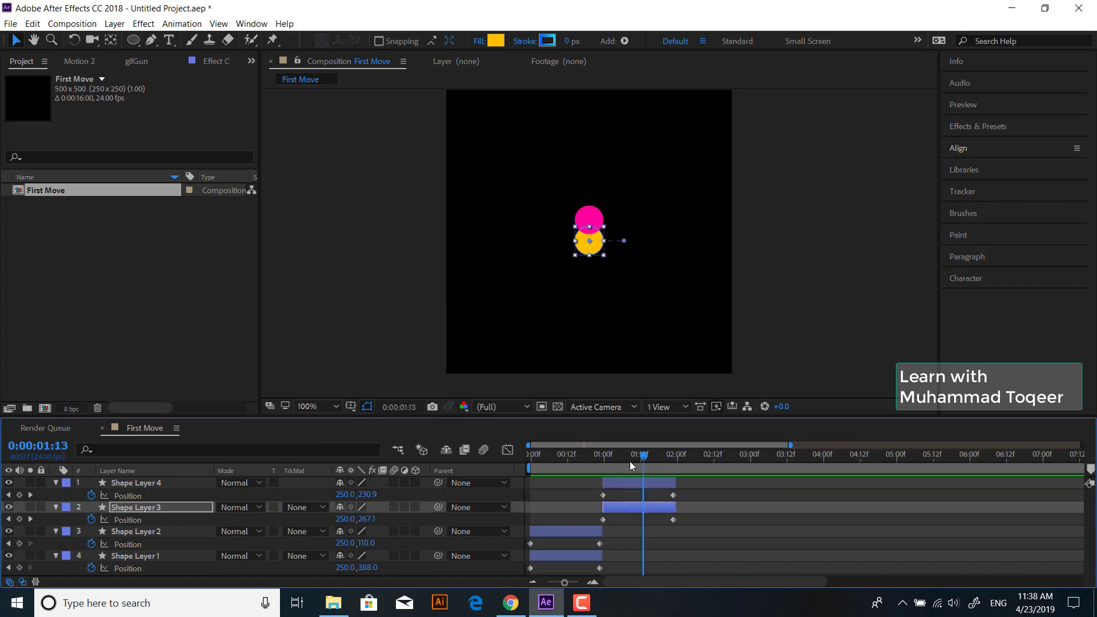
{"action": "left_click_drag", "start_coordinate": [630, 461], "coordinate": [607, 462]}
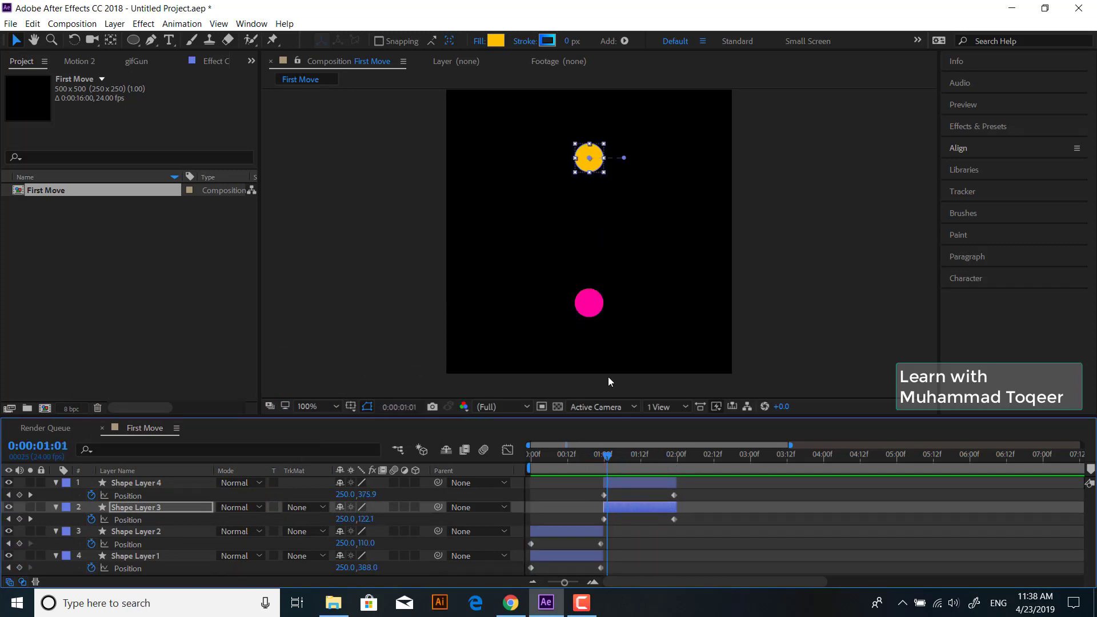
Step: Make the bottom circle yellow and set Shape Layer 2's fill to pink (FF009C)
{"action": "left_click", "coordinate": [595, 308]}
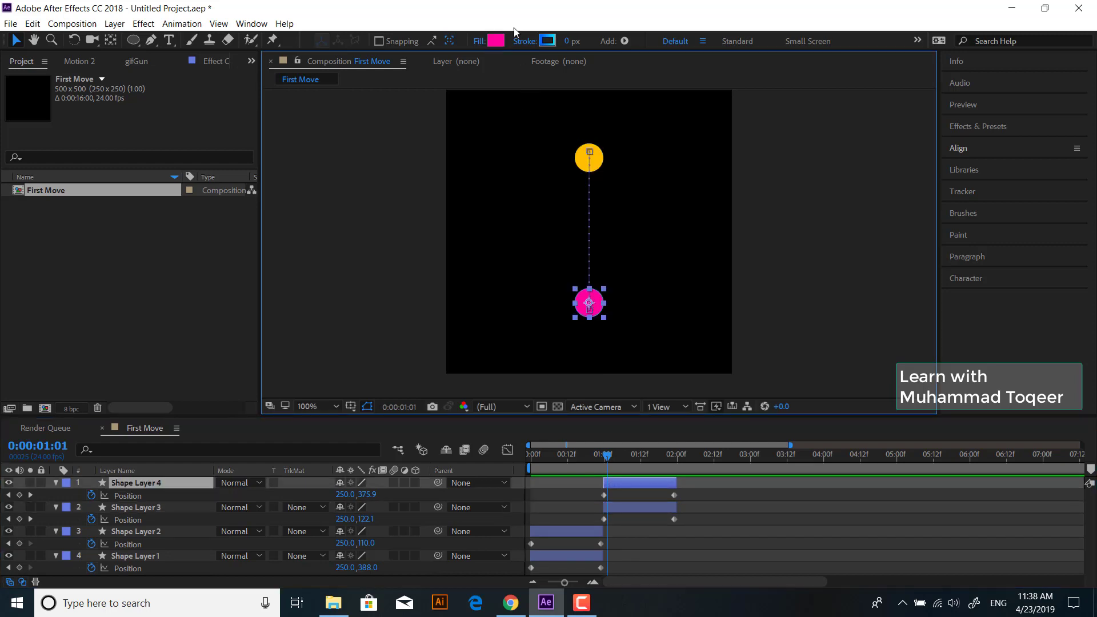
{"action": "left_click", "coordinate": [497, 41]}
{"action": "left_click", "coordinate": [589, 157]}
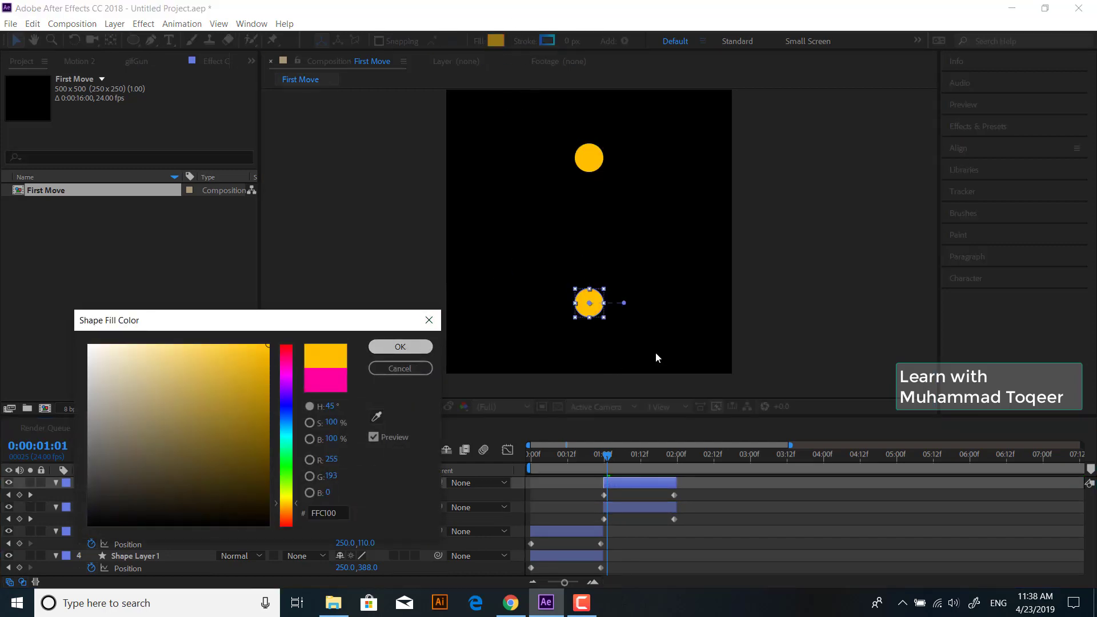
{"action": "key", "text": "Return"}
{"action": "left_click", "coordinate": [592, 170]}
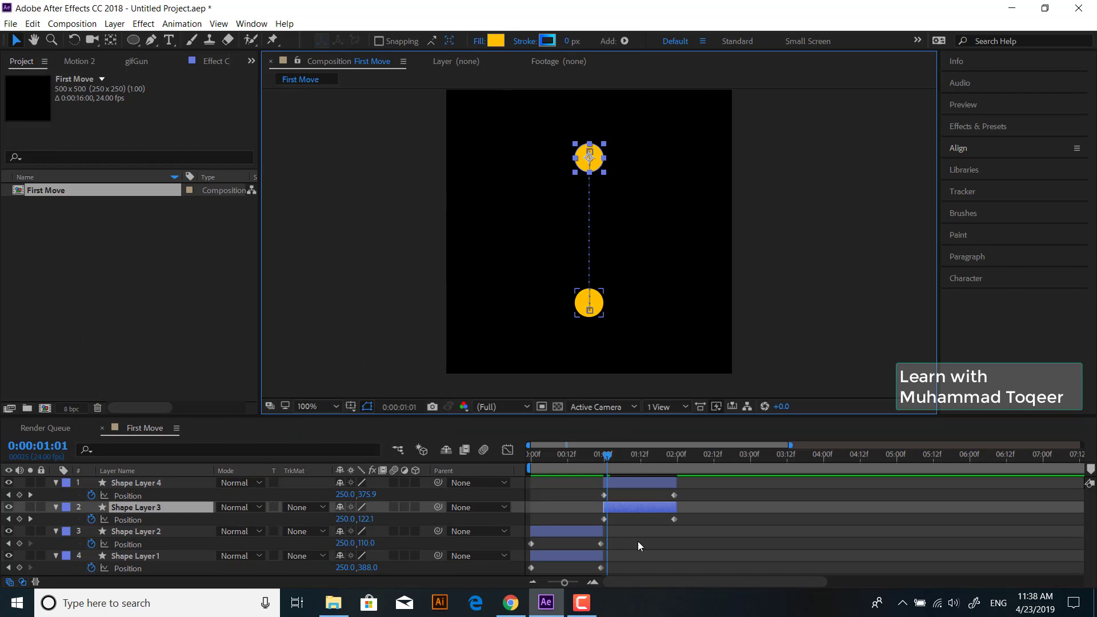
{"action": "left_click", "coordinate": [570, 558]}
{"action": "left_click", "coordinate": [565, 531]}
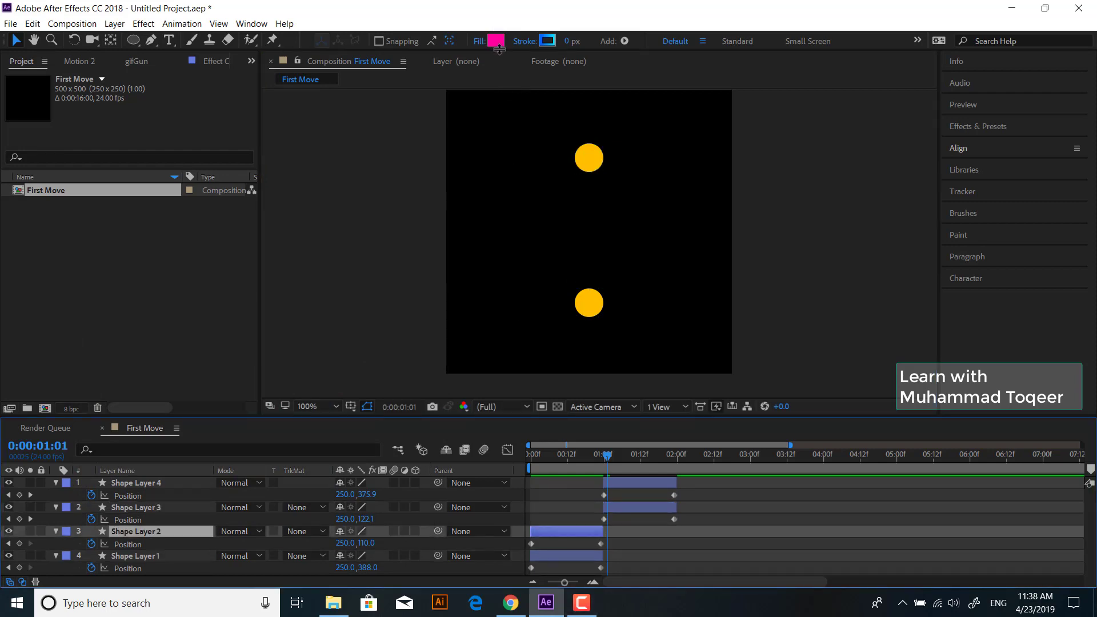
{"action": "left_click", "coordinate": [497, 41]}
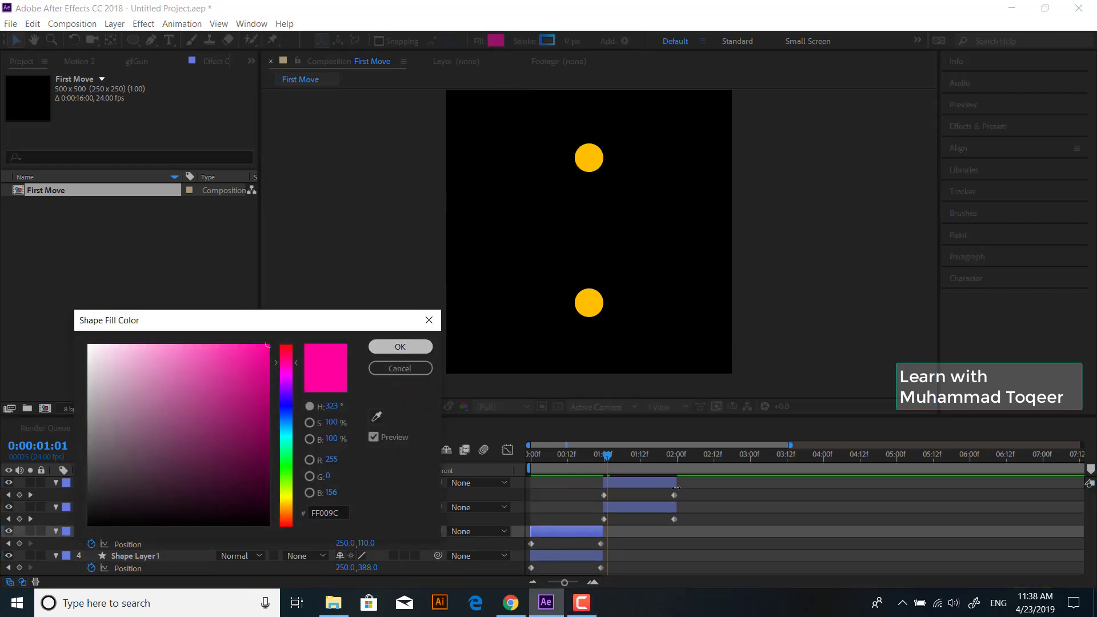
{"action": "left_click", "coordinate": [405, 366]}
Step: Switch Shape Layer 3's fill to pink FF009C and preview the circle animation
{"action": "left_click", "coordinate": [624, 457]}
{"action": "left_click", "coordinate": [632, 485]}
{"action": "left_click_drag", "start_coordinate": [587, 464], "coordinate": [607, 479]}
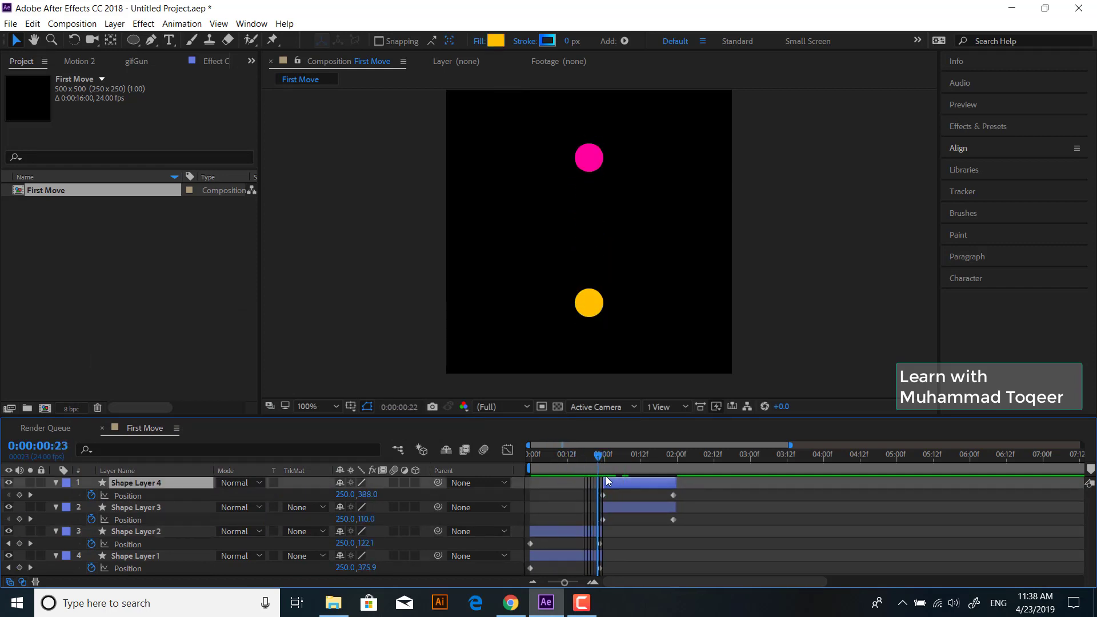
{"action": "left_click", "coordinate": [622, 508]}
{"action": "left_click", "coordinate": [496, 41]}
{"action": "type", "text": "FF009C"}
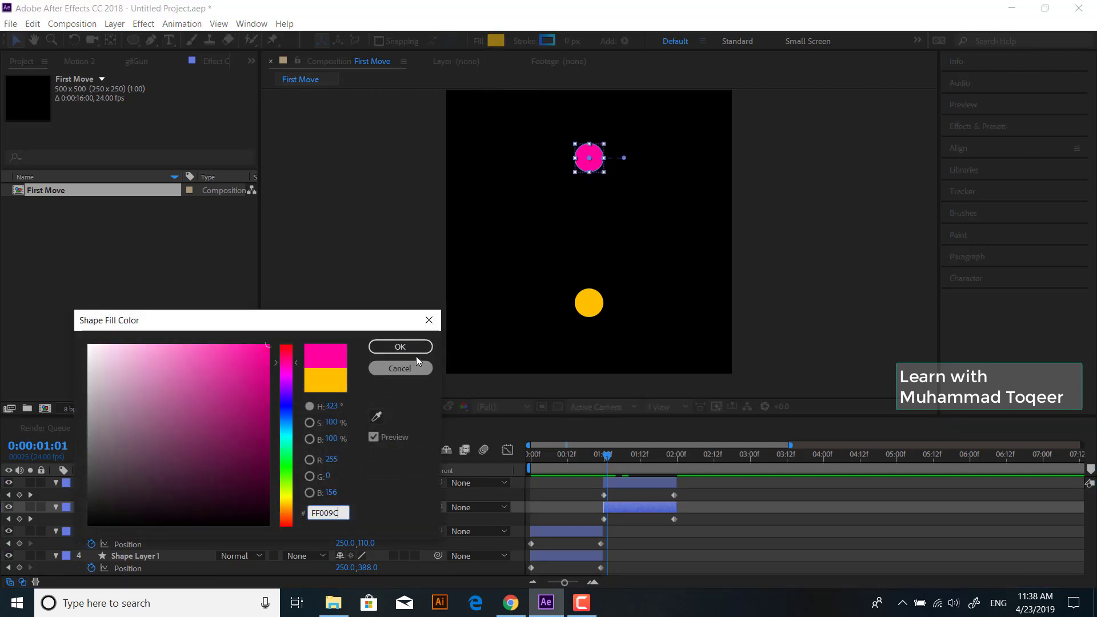
{"action": "left_click", "coordinate": [400, 345]}
{"action": "key", "text": "space"}
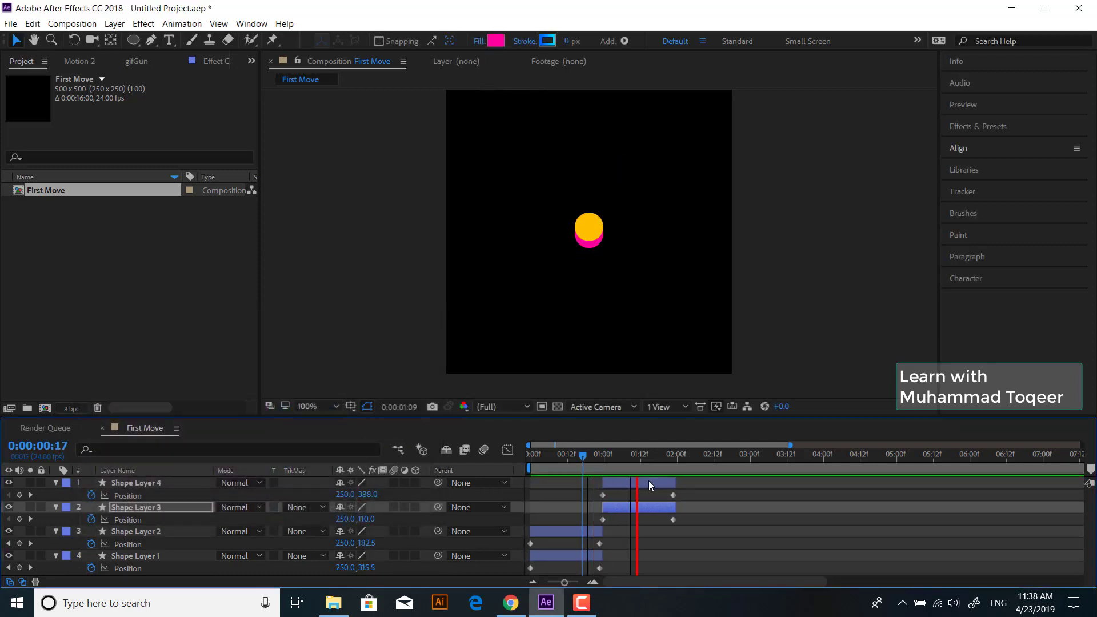
{"action": "left_click", "coordinate": [56, 483]}
Step: Collapse the Position properties of Shape Layers 3, 2 and 1
{"action": "left_click", "coordinate": [55, 495]}
{"action": "left_click", "coordinate": [55, 507]}
{"action": "left_click", "coordinate": [56, 519]}
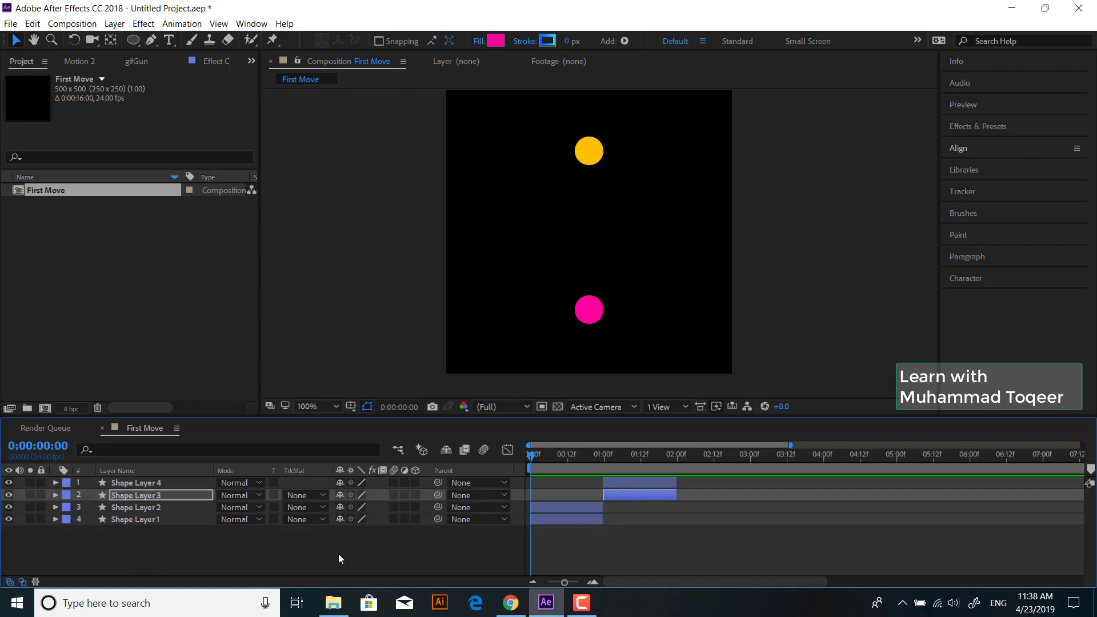
{"action": "left_click", "coordinate": [338, 558]}
Step: End the work area at 0:00:02:00 and preview the two-second loop
{"action": "mouse_move", "coordinate": [542, 454]}
{"action": "left_mouse_down"}
{"action": "mouse_move", "coordinate": [581, 470]}
{"action": "mouse_move", "coordinate": [560, 468]}
{"action": "mouse_move", "coordinate": [670, 468]}
{"action": "left_mouse_up"}
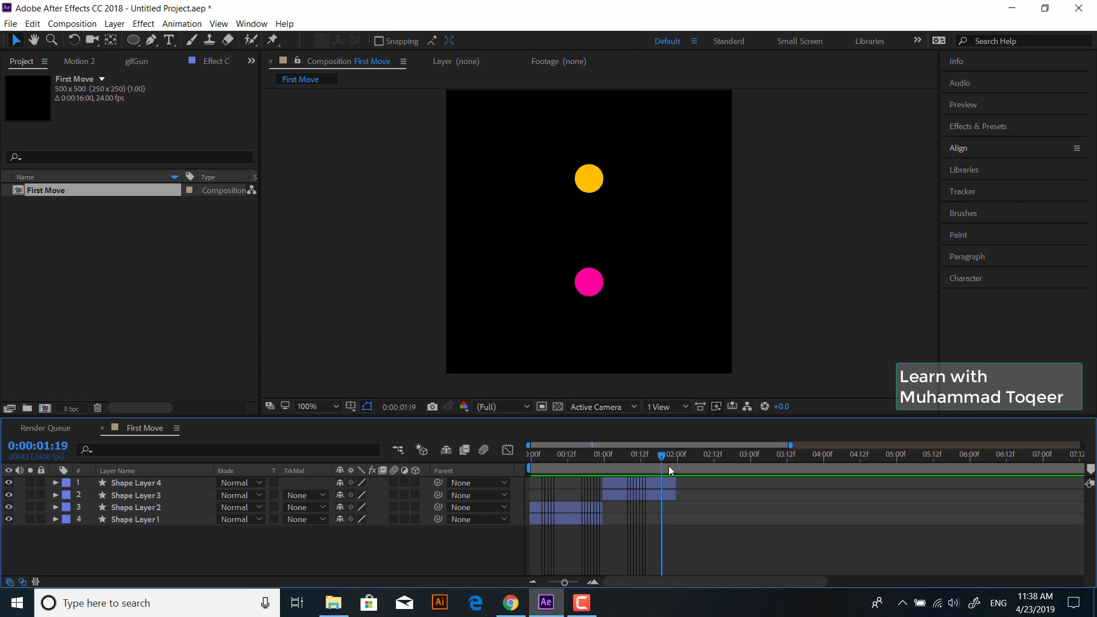
{"action": "left_click_drag", "start_coordinate": [671, 469], "coordinate": [675, 469]}
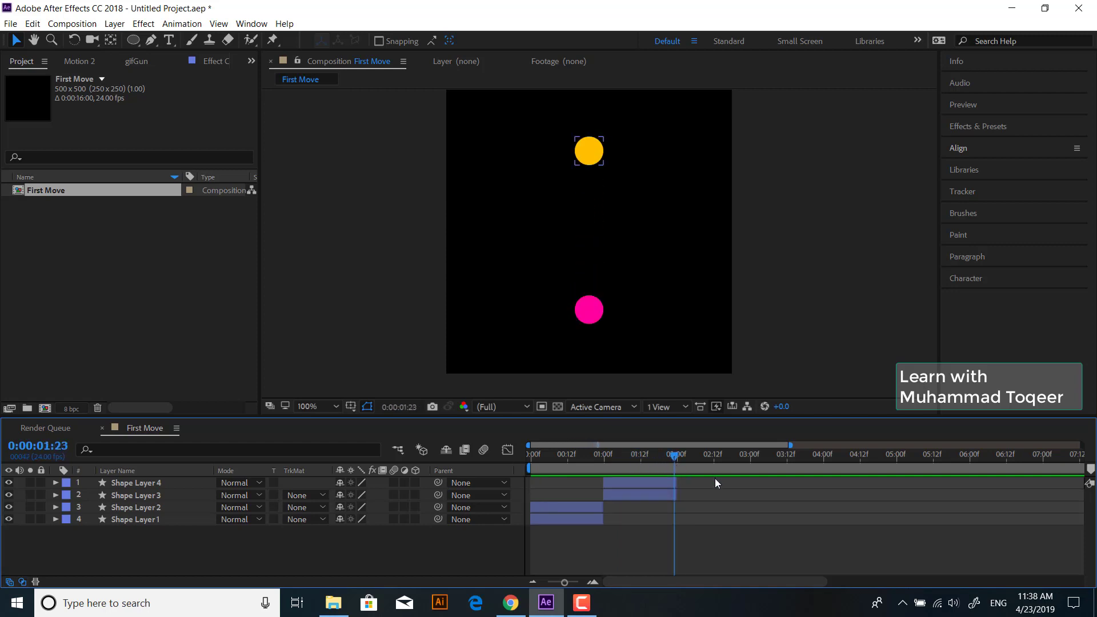
{"action": "left_click", "coordinate": [687, 455]}
{"action": "mouse_move", "coordinate": [790, 445]}
{"action": "left_mouse_down"}
{"action": "mouse_move", "coordinate": [1080, 474]}
{"action": "mouse_move", "coordinate": [607, 475]}
{"action": "left_mouse_up"}
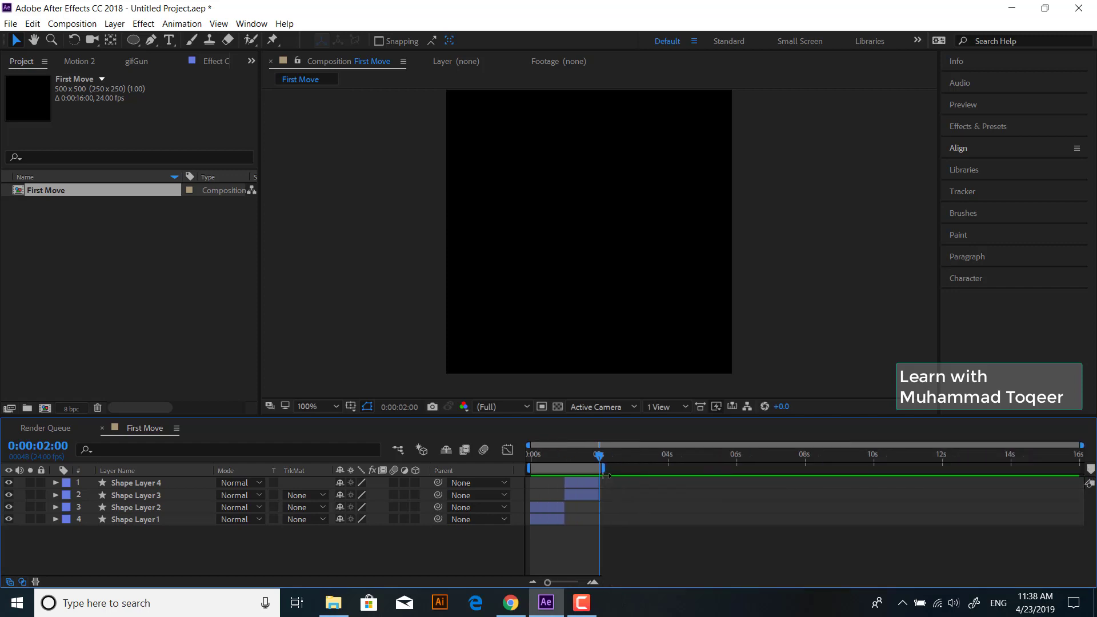
{"action": "key", "text": "equal"}
{"action": "key", "text": "equal"}
{"action": "key", "text": "equal"}
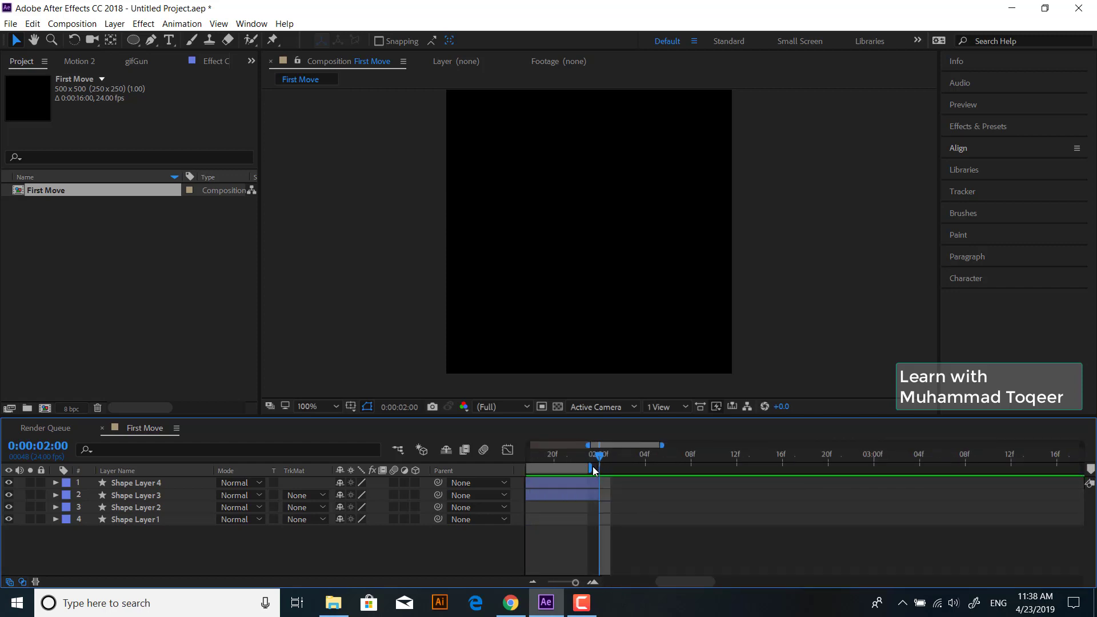
{"action": "left_click_drag", "start_coordinate": [594, 471], "coordinate": [610, 468]}
{"action": "key", "text": "minus"}
{"action": "key", "text": "minus"}
{"action": "key", "text": "minus"}
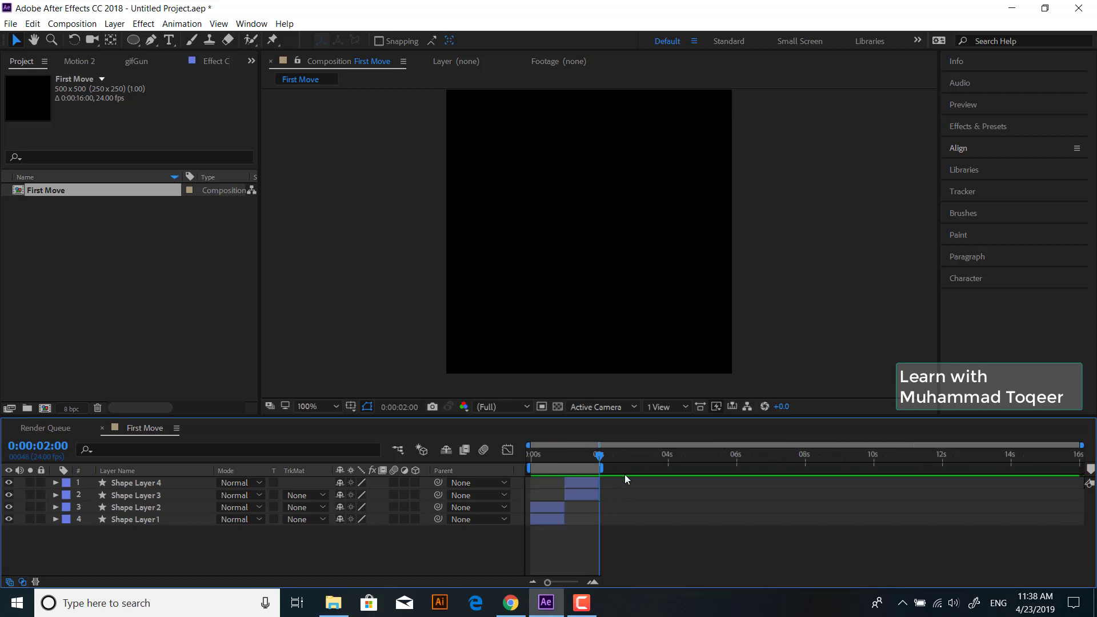
{"action": "key", "text": "space"}
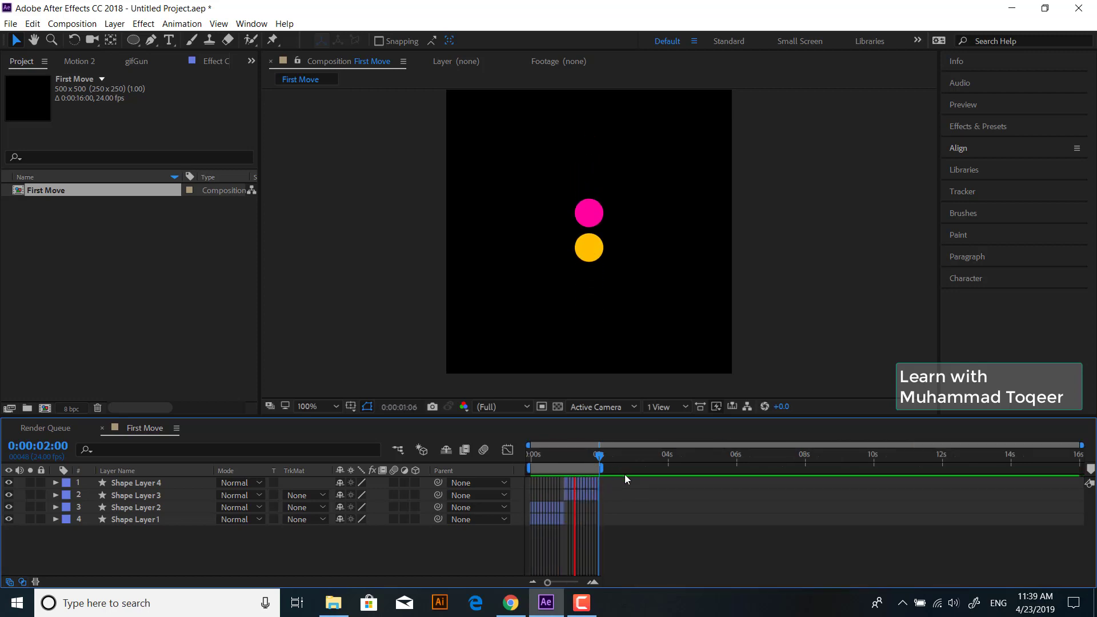
{"action": "key", "text": "space"}
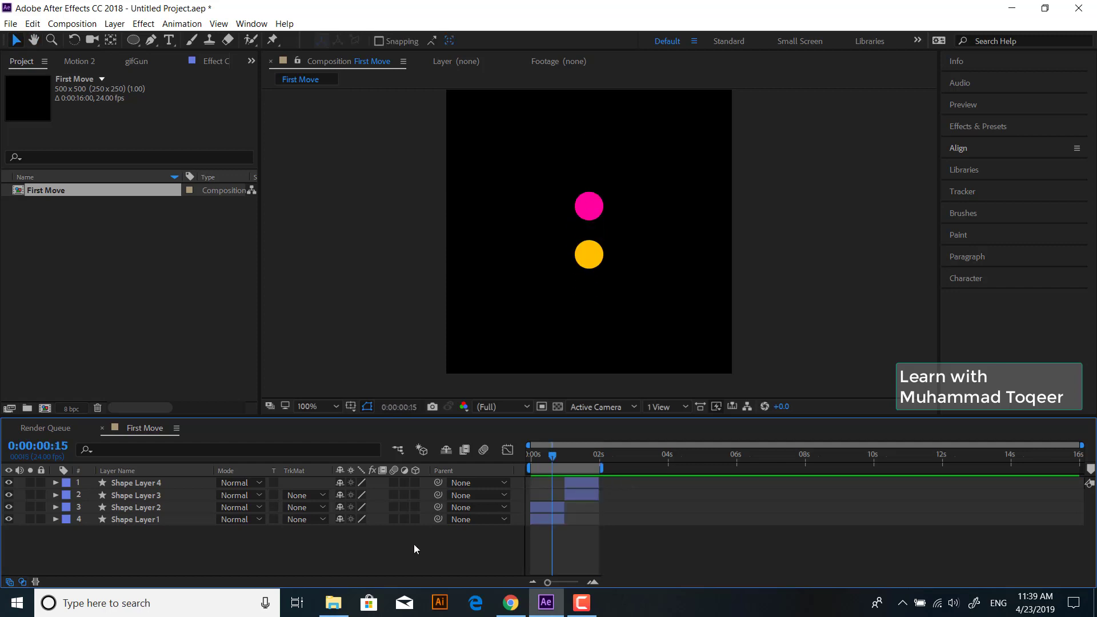
Step: Create a new solid layer named 'beam line'
{"action": "right_click", "coordinate": [365, 544]}
{"action": "mouse_move", "coordinate": [398, 411]}
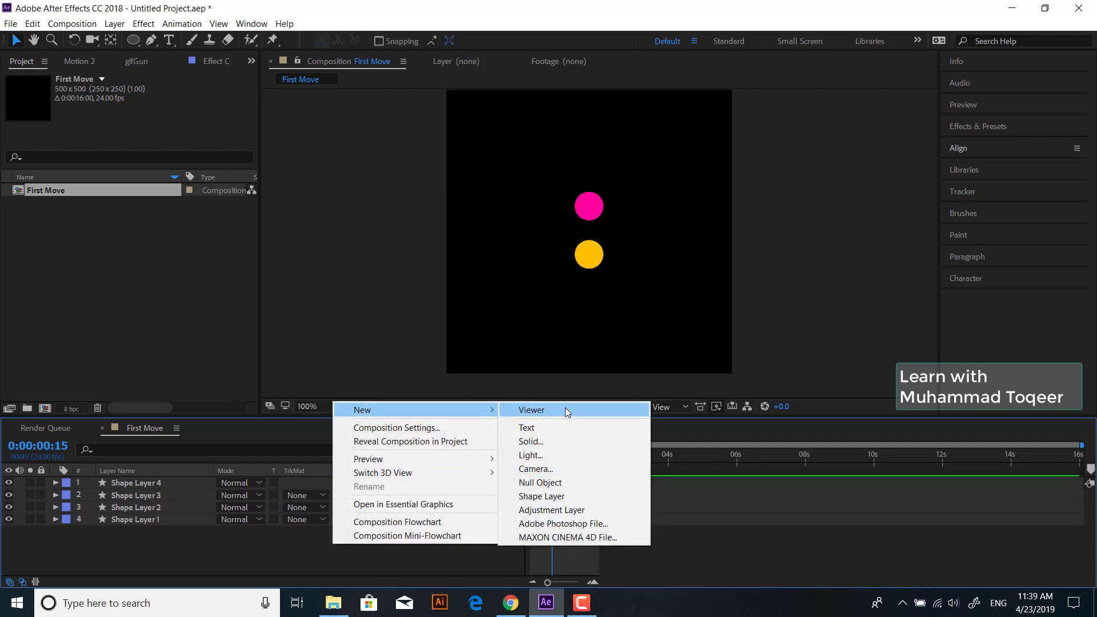
{"action": "left_click", "coordinate": [563, 448]}
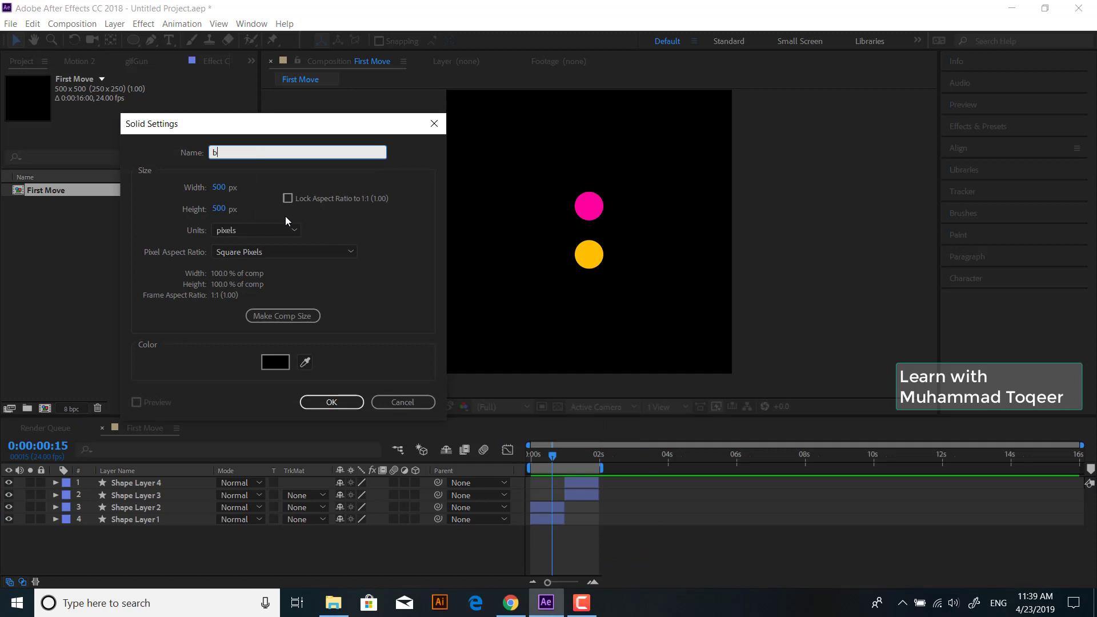
{"action": "type", "text": "beam l"}
{"action": "type", "text": "ine"}
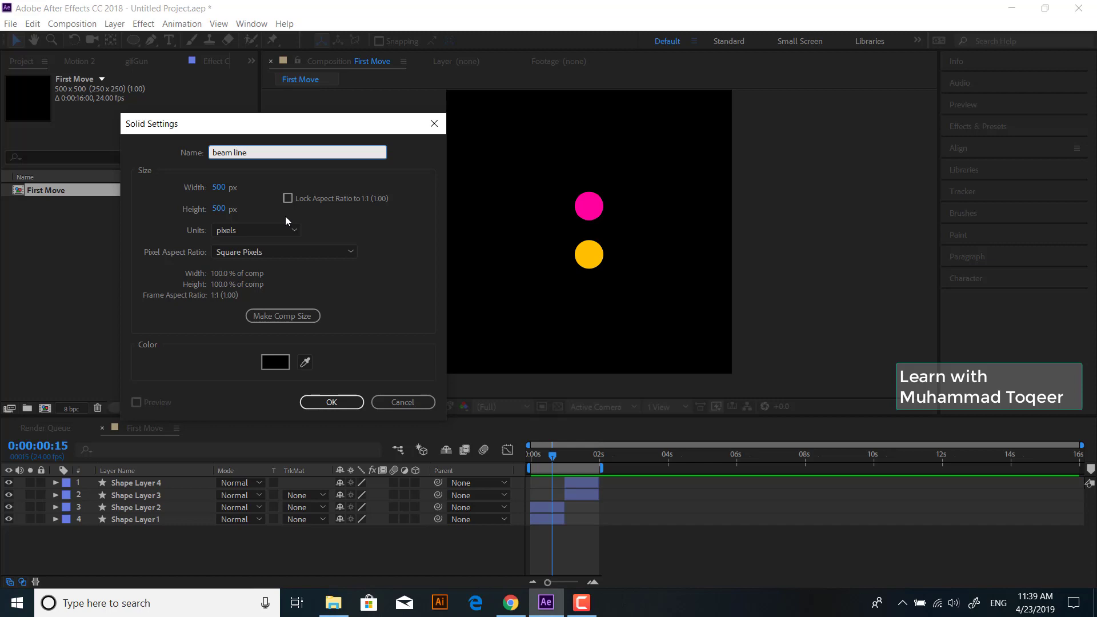
{"action": "key", "text": "Return"}
Step: Find the Beam effect in Effects & Presets and apply it to the beam line layer
{"action": "left_click", "coordinate": [990, 126]}
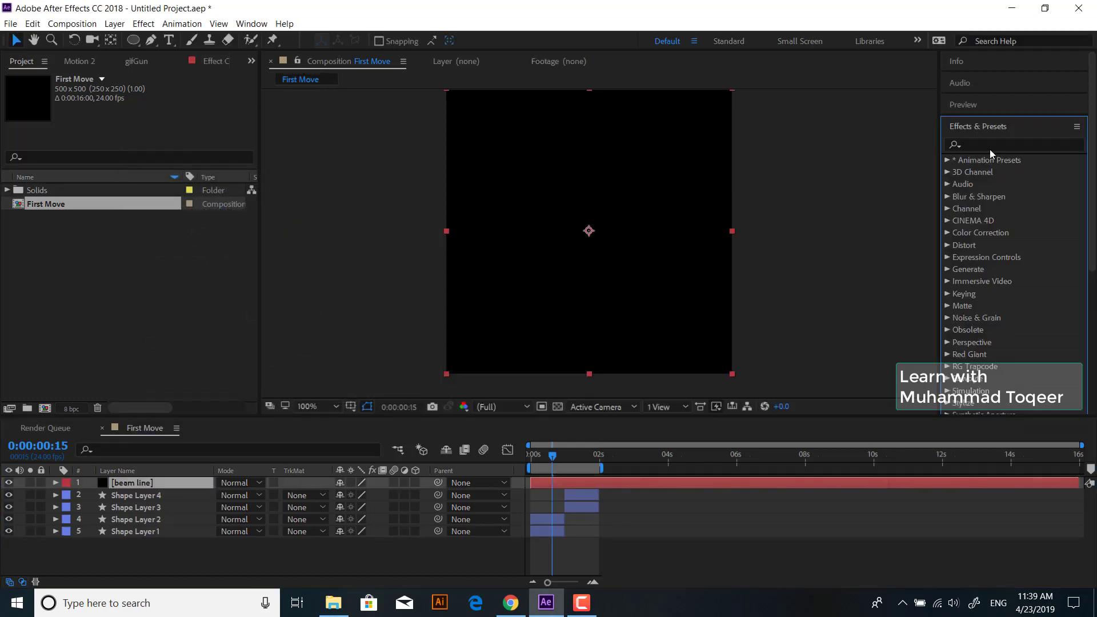
{"action": "left_click", "coordinate": [990, 145]}
{"action": "type", "text": "beam"}
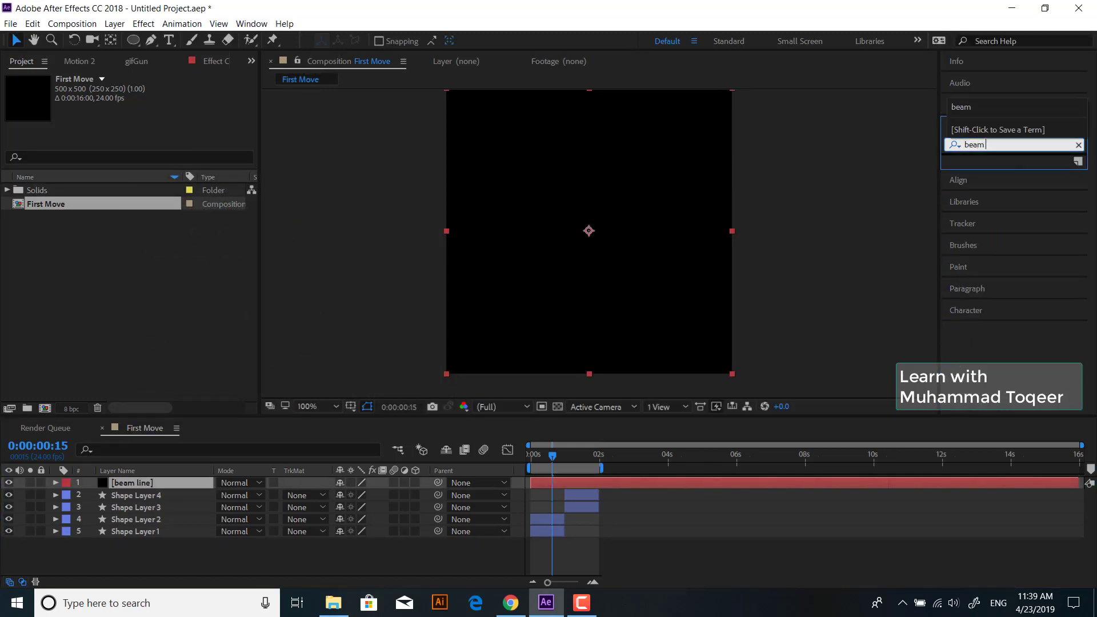
{"action": "left_click", "coordinate": [1006, 141]}
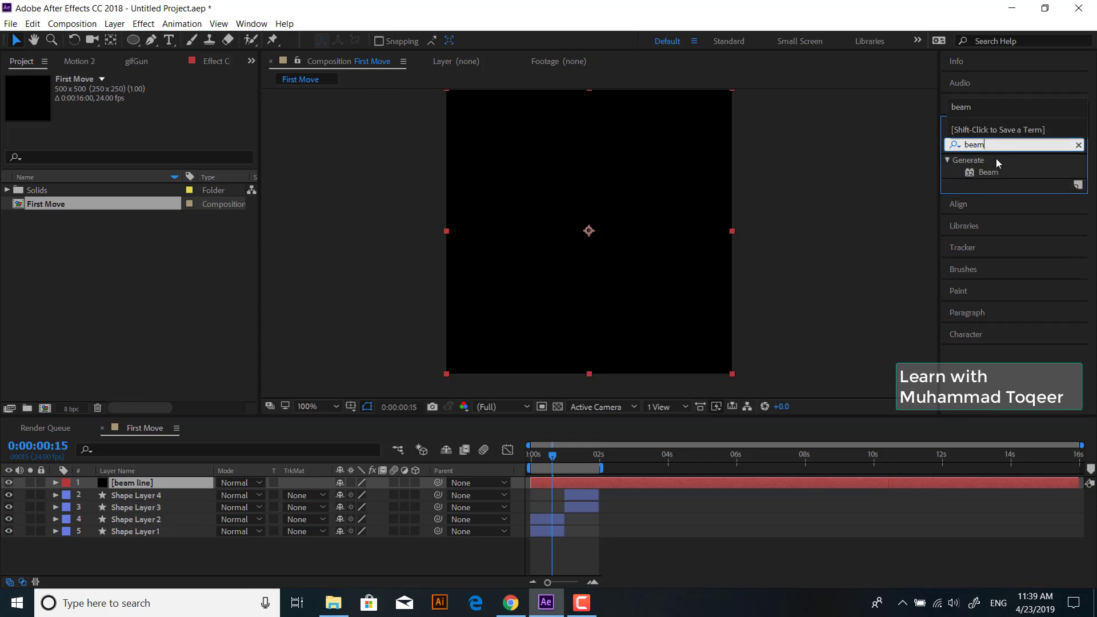
{"action": "left_click", "coordinate": [992, 173]}
{"action": "left_click_drag", "start_coordinate": [990, 177], "coordinate": [141, 490]}
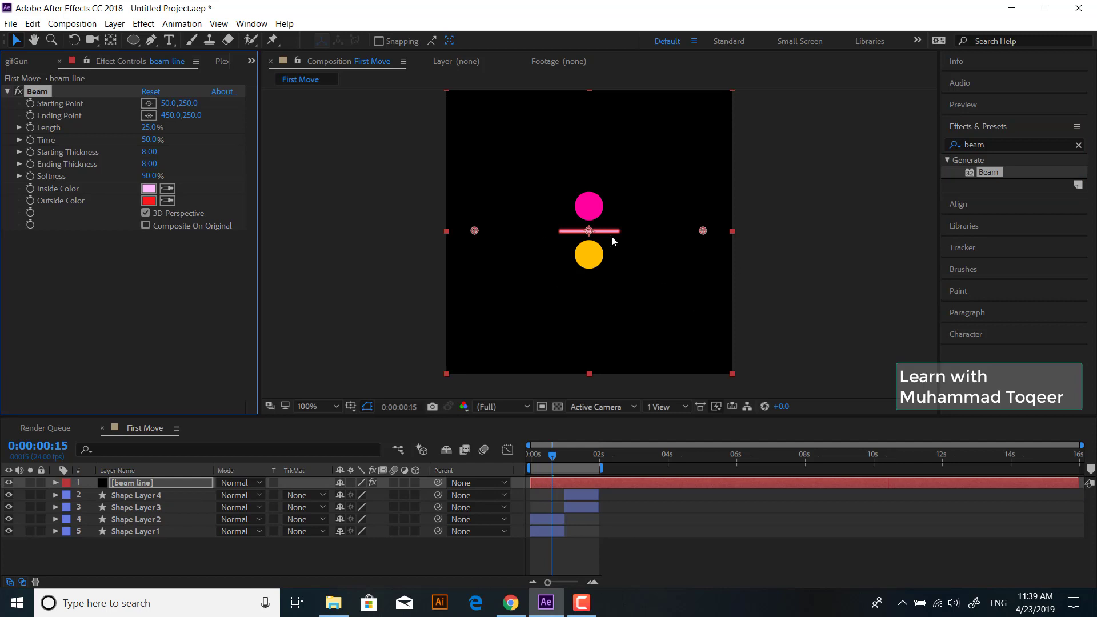
Step: Set the Beam's Inside and Outside Color to white, FFFFFF
{"action": "left_click", "coordinate": [149, 189]}
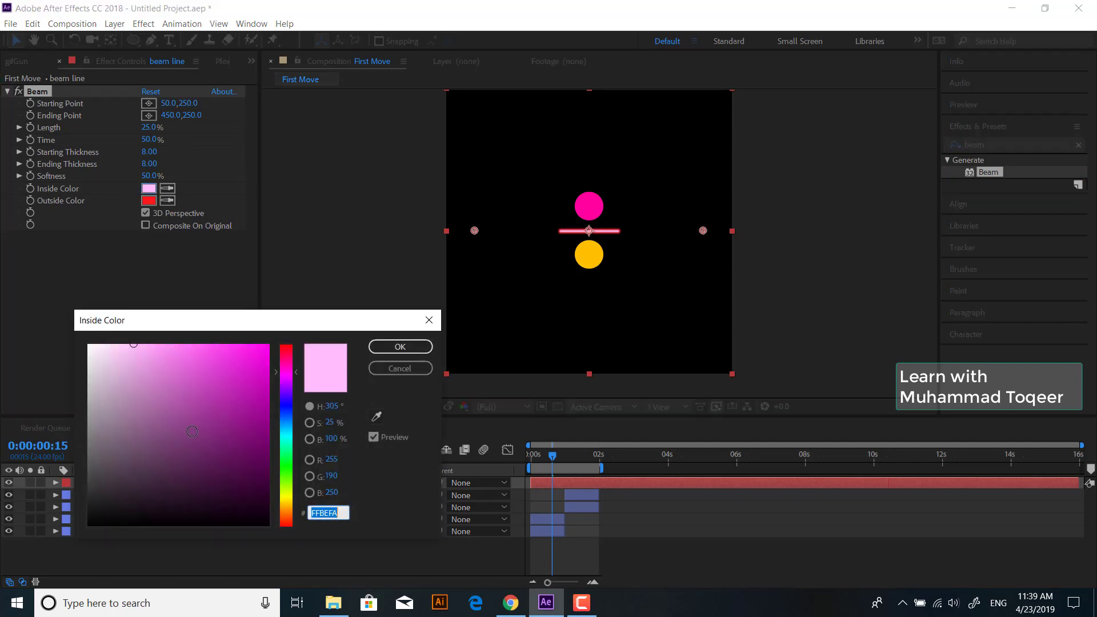
{"action": "type", "text": "FFFFFF"}
{"action": "left_click", "coordinate": [399, 345]}
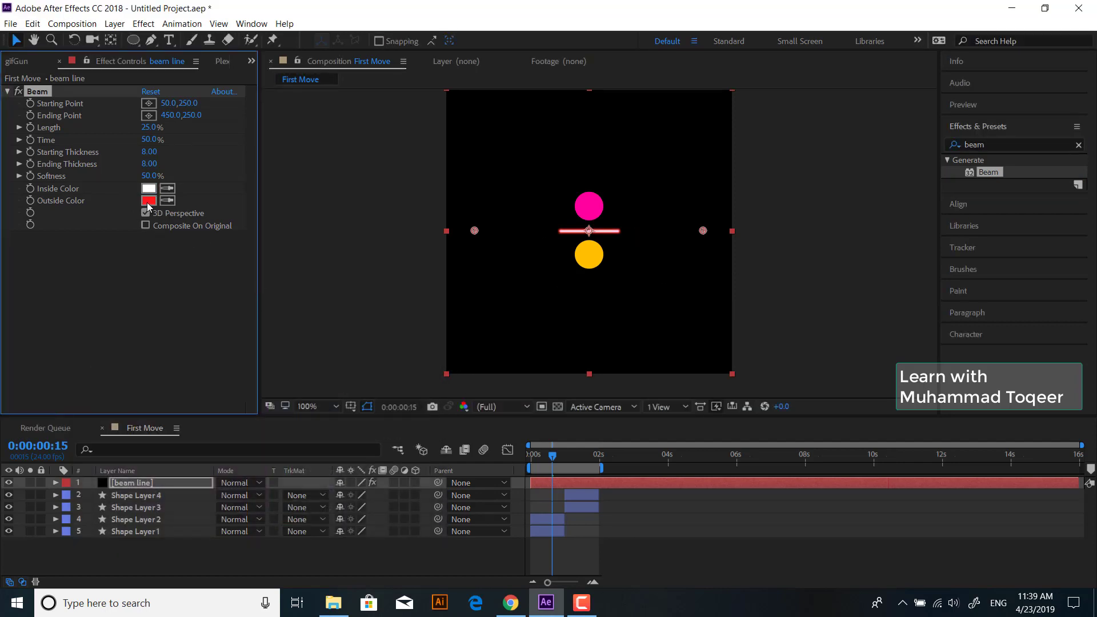
{"action": "left_click", "coordinate": [149, 200]}
{"action": "type", "text": "FFFFFF"}
{"action": "key", "text": "Return"}
Step: Set the Beam's Softness to 0% and Length to 100%
{"action": "left_click", "coordinate": [156, 174]}
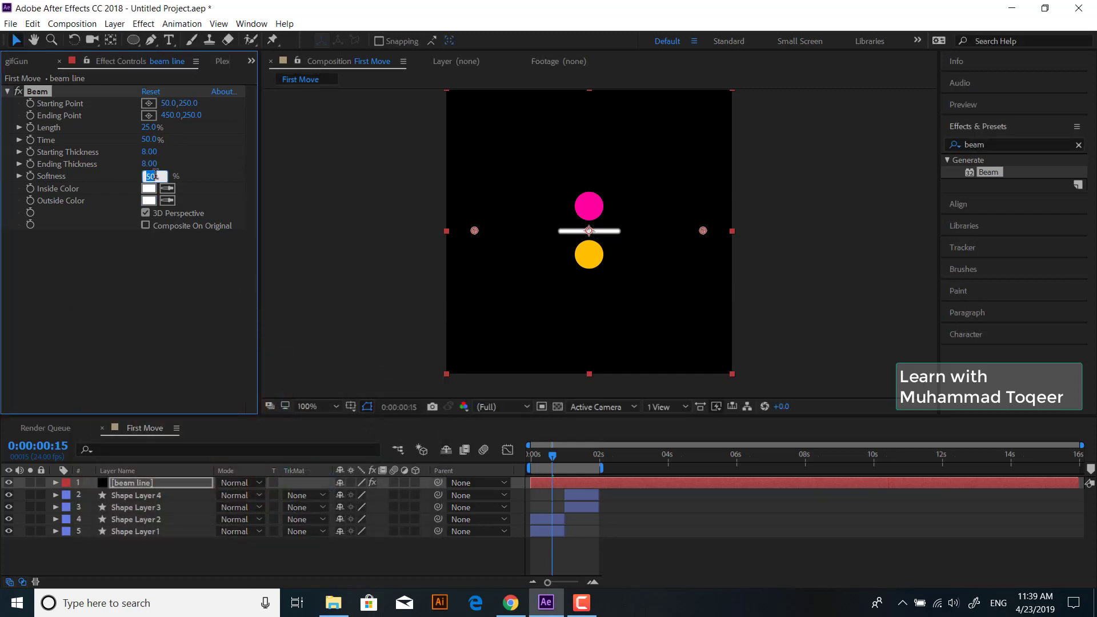
{"action": "type", "text": "0"}
{"action": "key", "text": "Return"}
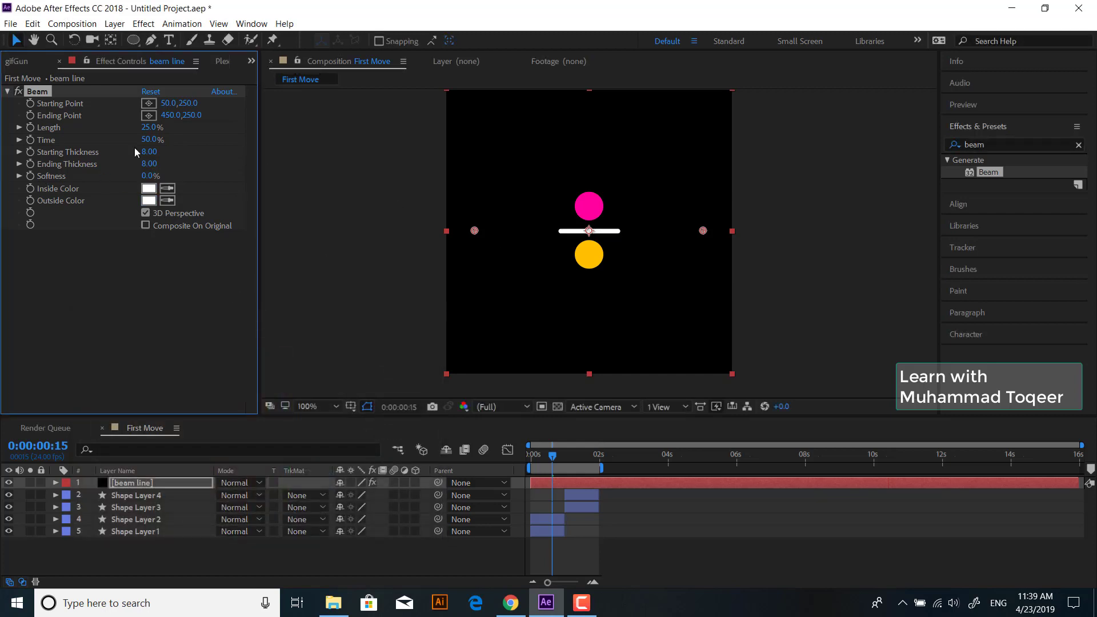
{"action": "left_click", "coordinate": [152, 128]}
{"action": "type", "text": "100"}
{"action": "key", "text": "Return"}
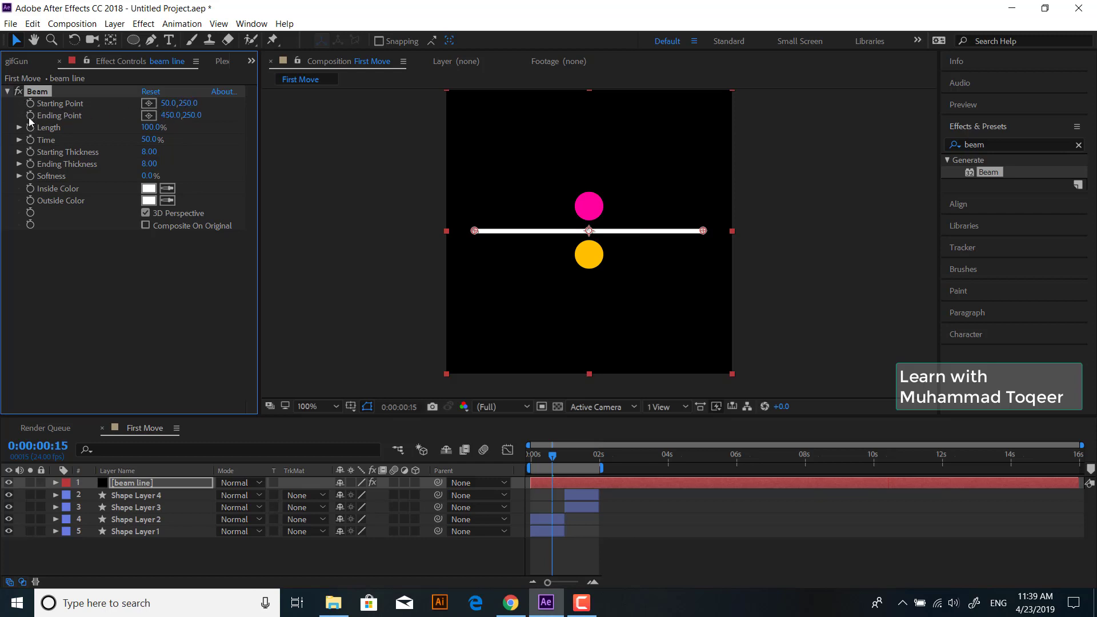
{"action": "left_click", "coordinate": [169, 483]}
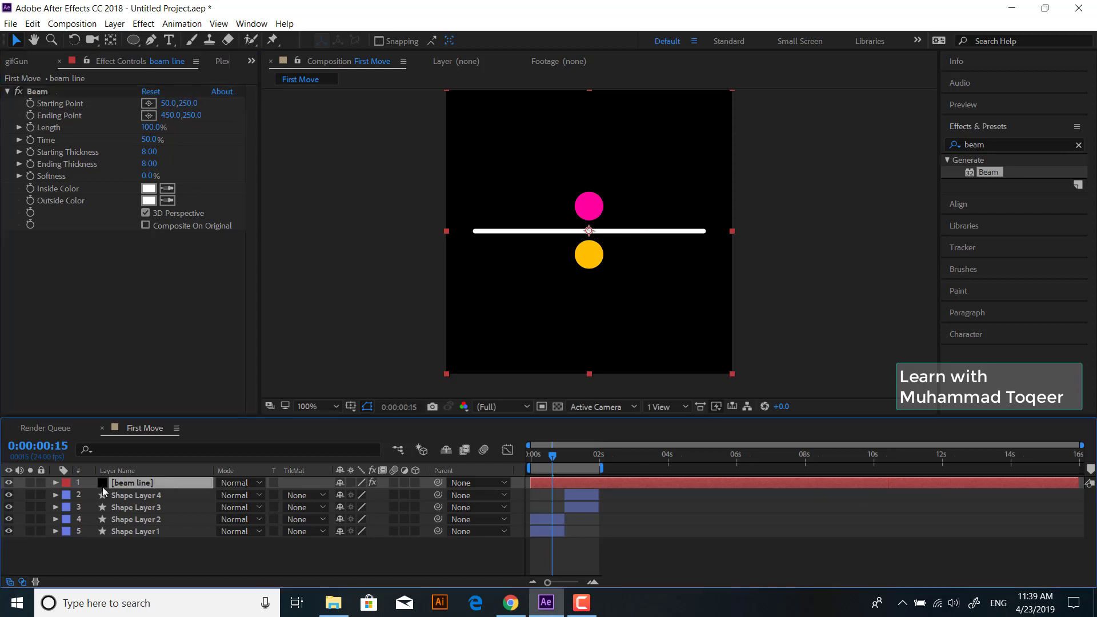
Step: Split the beam line layer at exactly 1 second and delete the later part
{"action": "left_click", "coordinate": [166, 495]}
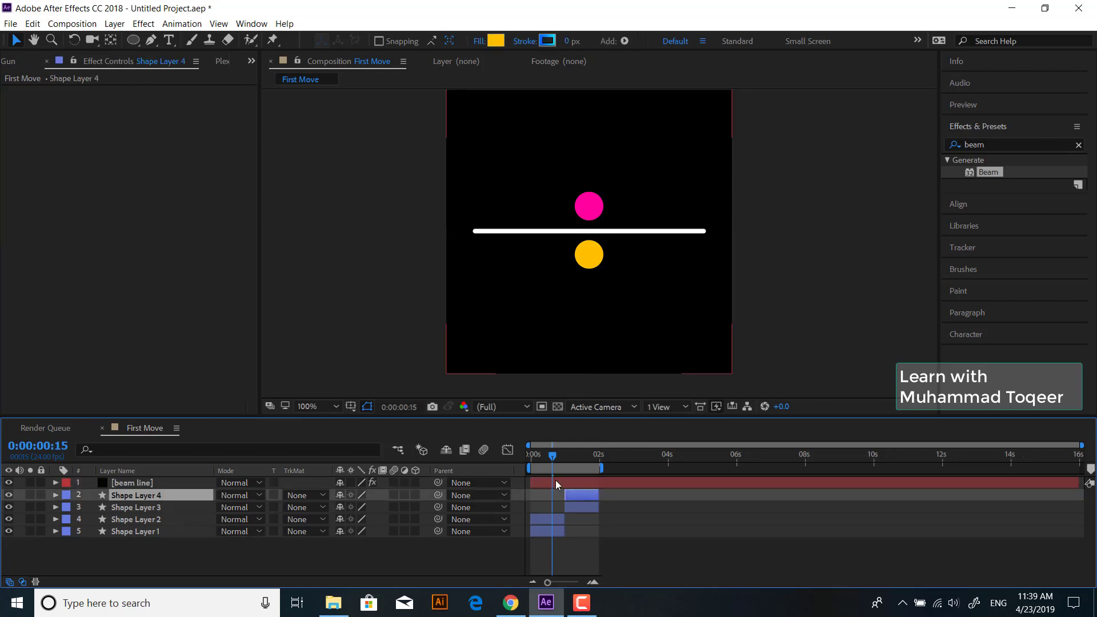
{"action": "left_click", "coordinate": [567, 458]}
{"action": "left_click_drag", "start_coordinate": [568, 461], "coordinate": [565, 461]}
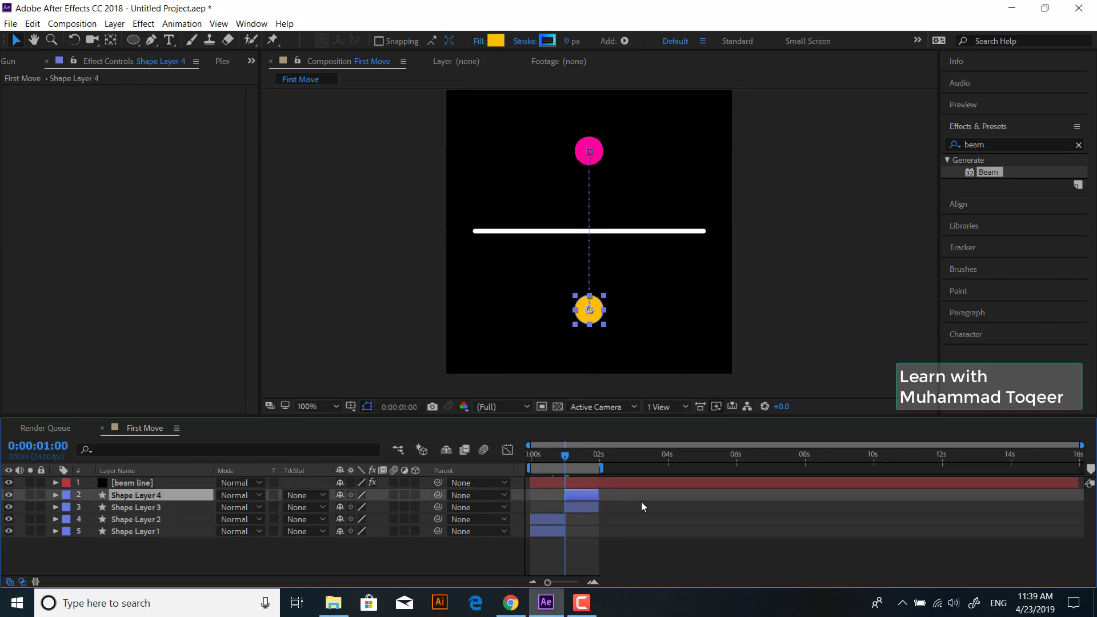
{"action": "key", "text": "semicolon"}
{"action": "left_click", "coordinate": [584, 483]}
{"action": "key", "text": "semicolon"}
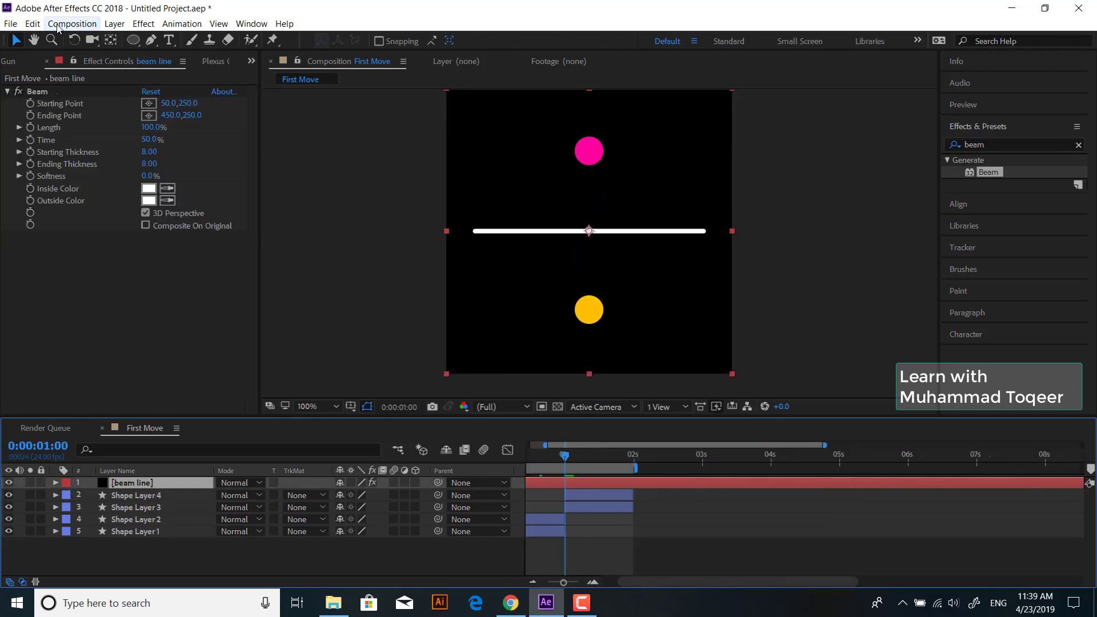
{"action": "left_click", "coordinate": [33, 23]}
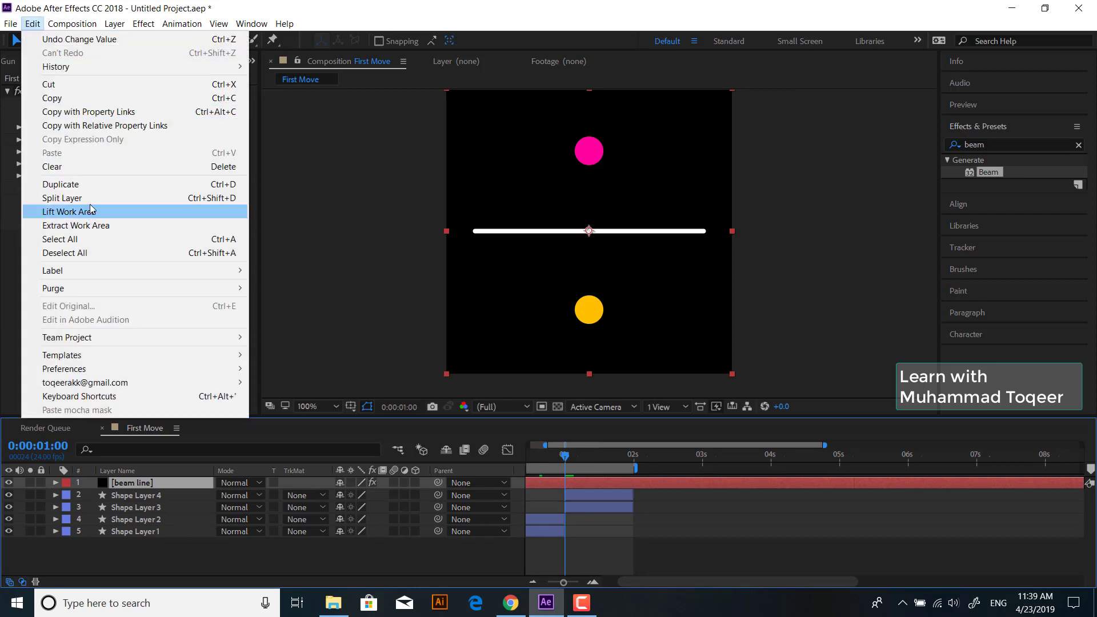
{"action": "left_click", "coordinate": [85, 197]}
{"action": "key", "text": "Delete"}
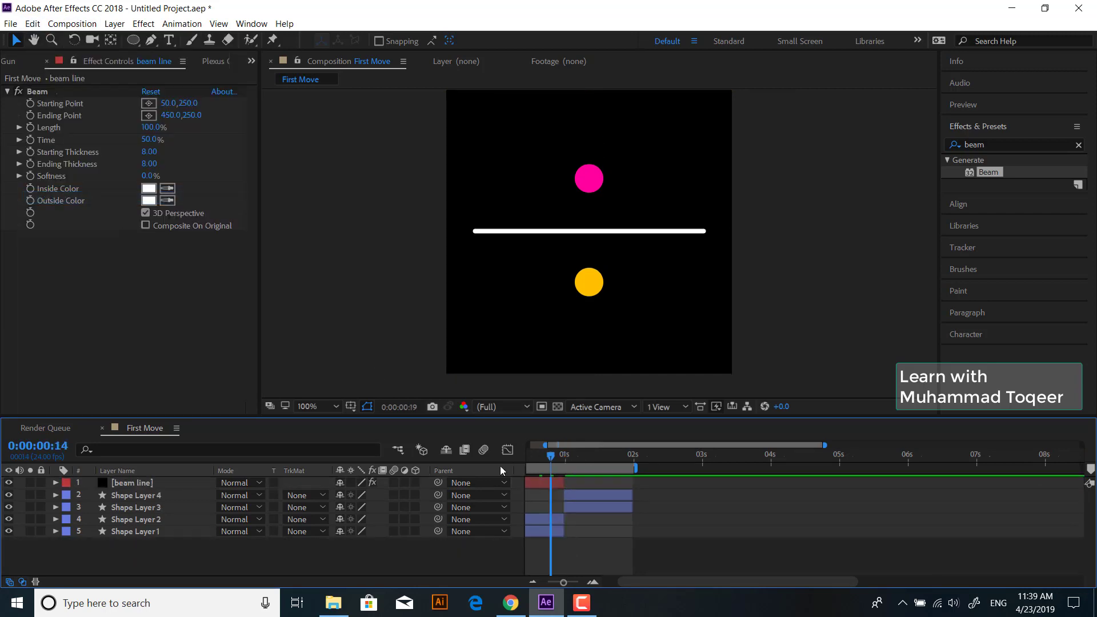
{"action": "key", "text": "Home"}
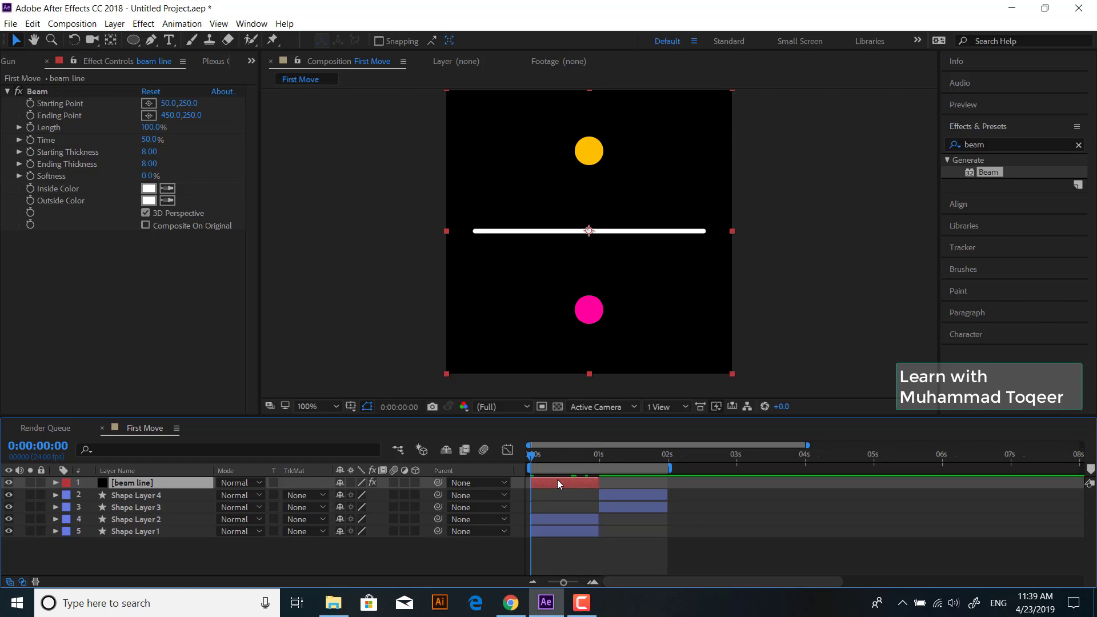
Step: Twirl open beam line and reveal Position for Shape Layers 1 and 2 in an enlarged timeline
{"action": "left_click", "coordinate": [38, 92]}
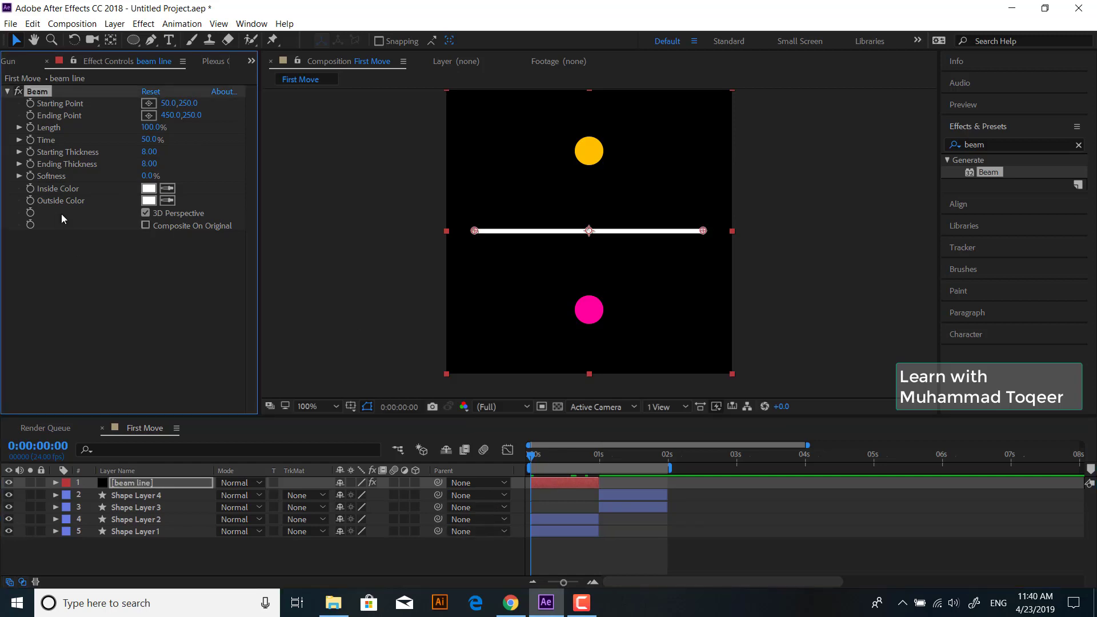
{"action": "left_click", "coordinate": [56, 483]}
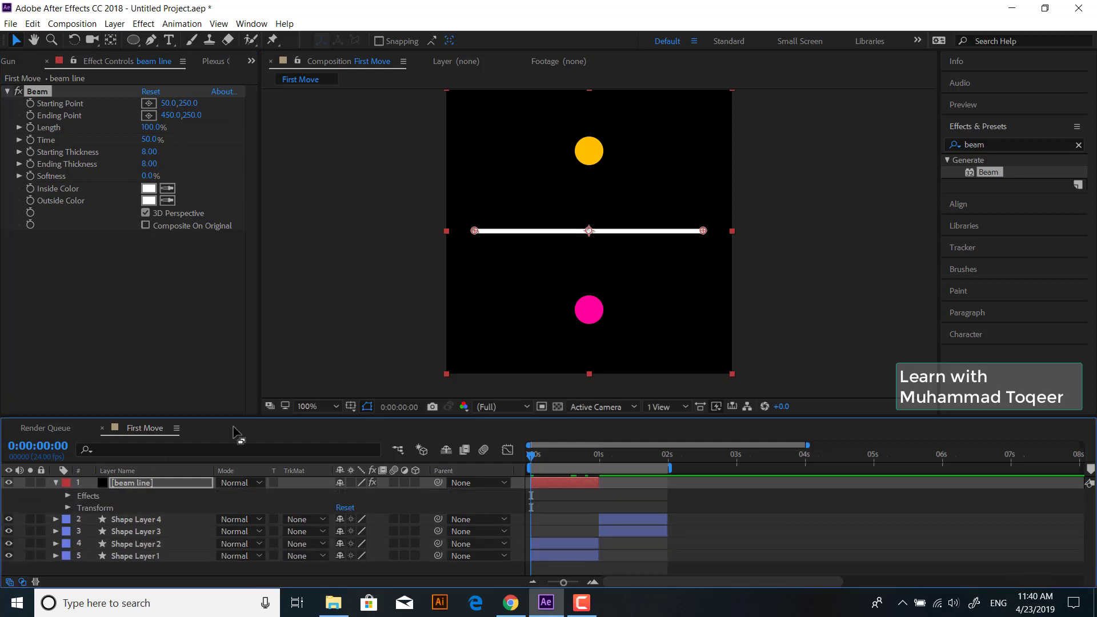
{"action": "left_click_drag", "start_coordinate": [234, 428], "coordinate": [282, 244]}
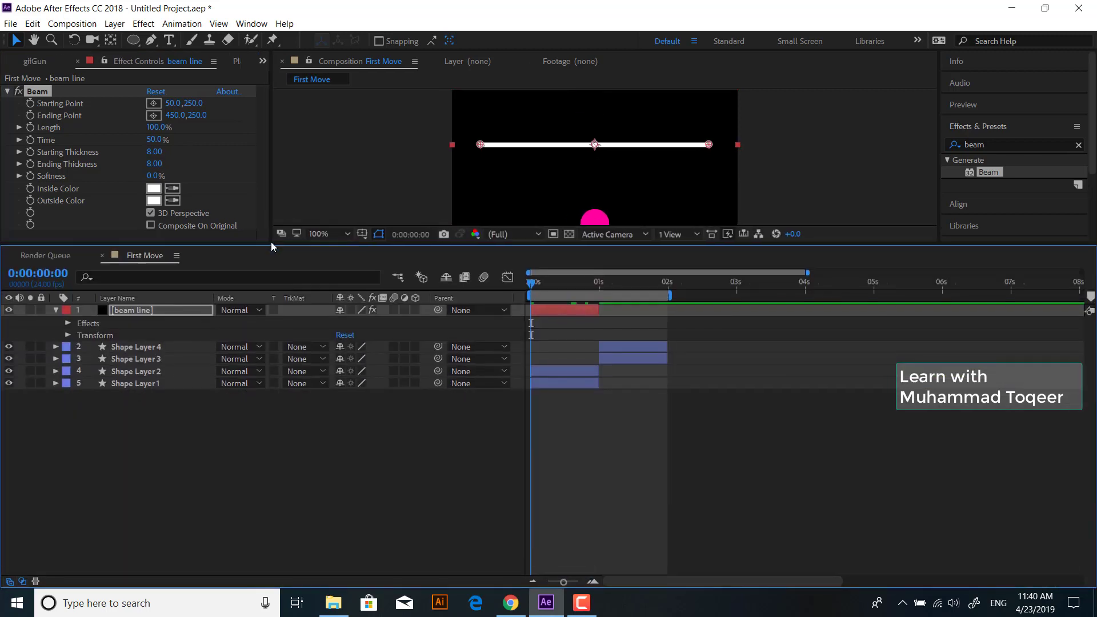
{"action": "left_click", "coordinate": [152, 375]}
{"action": "left_click", "coordinate": [155, 382], "text": "shift"}
{"action": "key", "text": "p"}
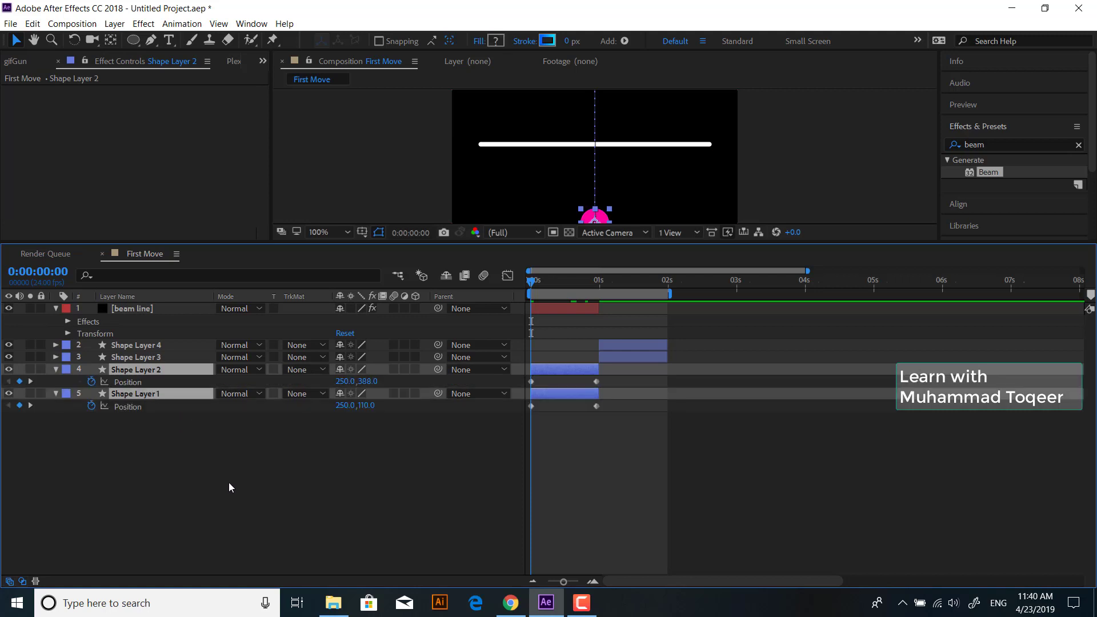
{"action": "left_click", "coordinate": [228, 487]}
Step: Expand beam line's Effects > Beam parameters and make the timeline taller
{"action": "left_click", "coordinate": [119, 297]}
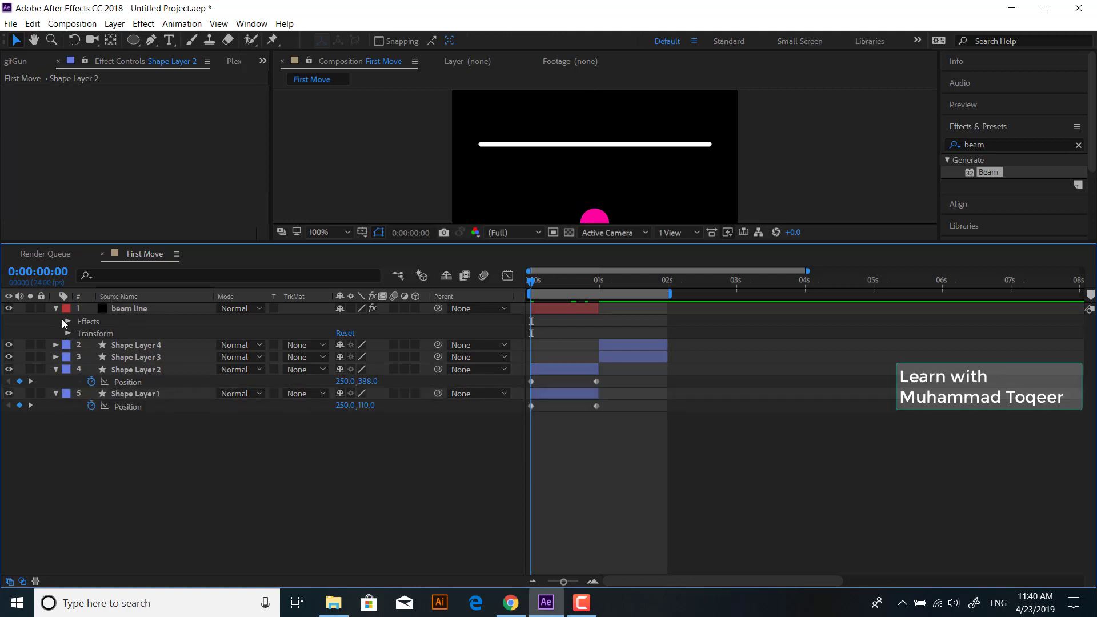
{"action": "left_click", "coordinate": [67, 322]}
{"action": "left_click", "coordinate": [80, 334]}
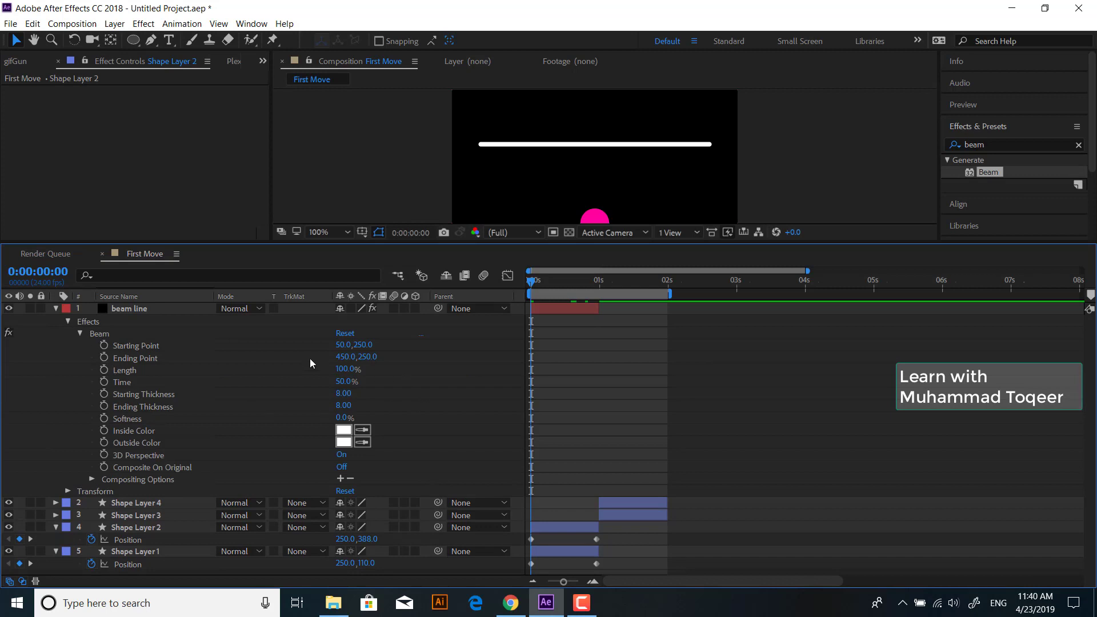
{"action": "left_click_drag", "start_coordinate": [631, 244], "coordinate": [631, 208]}
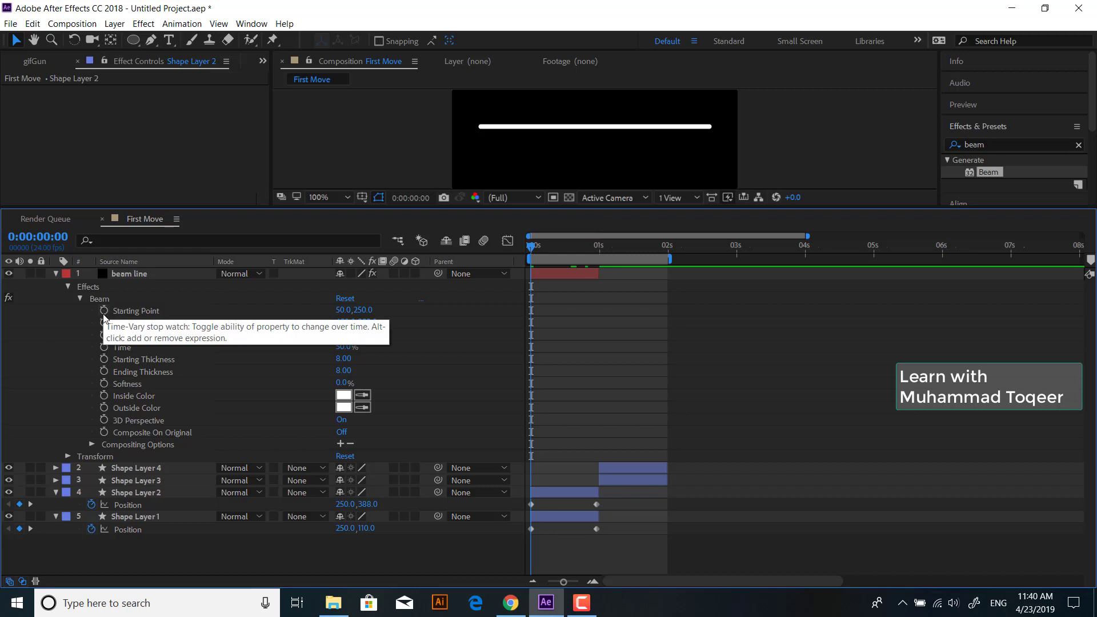
Step: Link the Beam's Starting Point to Shape Layer 1 Position and its Ending Point to Shape Layer 2 Position
{"action": "left_click", "coordinate": [104, 314], "text": "alt"}
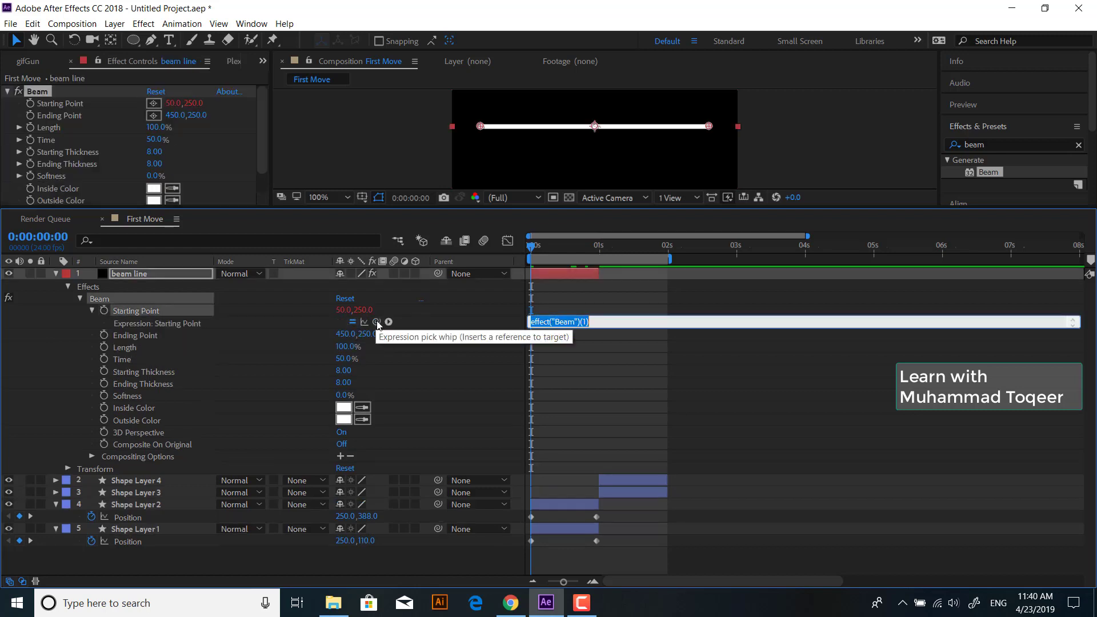
{"action": "left_click_drag", "start_coordinate": [377, 323], "coordinate": [143, 547]}
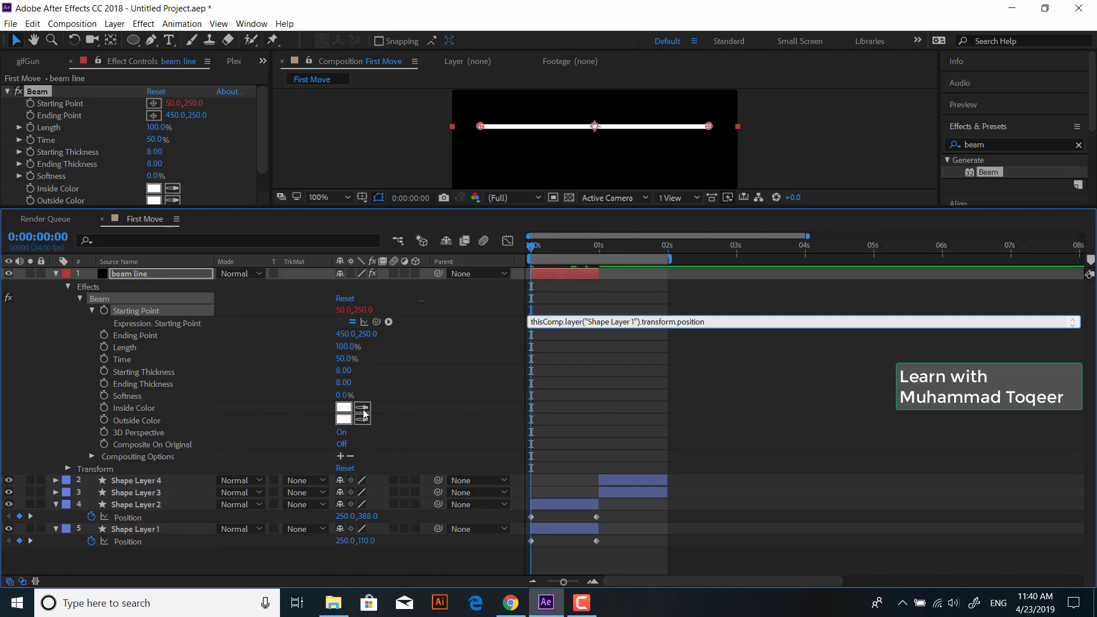
{"action": "left_click", "coordinate": [105, 336], "text": "alt"}
{"action": "left_click_drag", "start_coordinate": [376, 346], "coordinate": [153, 533]}
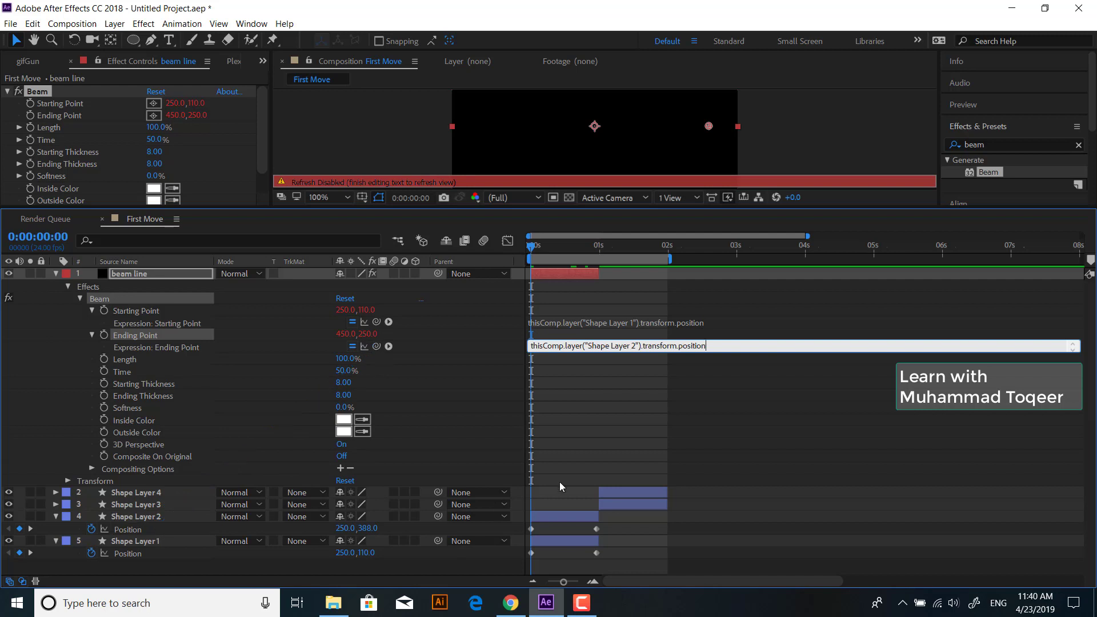
{"action": "left_click", "coordinate": [663, 448]}
{"action": "left_click", "coordinate": [55, 274]}
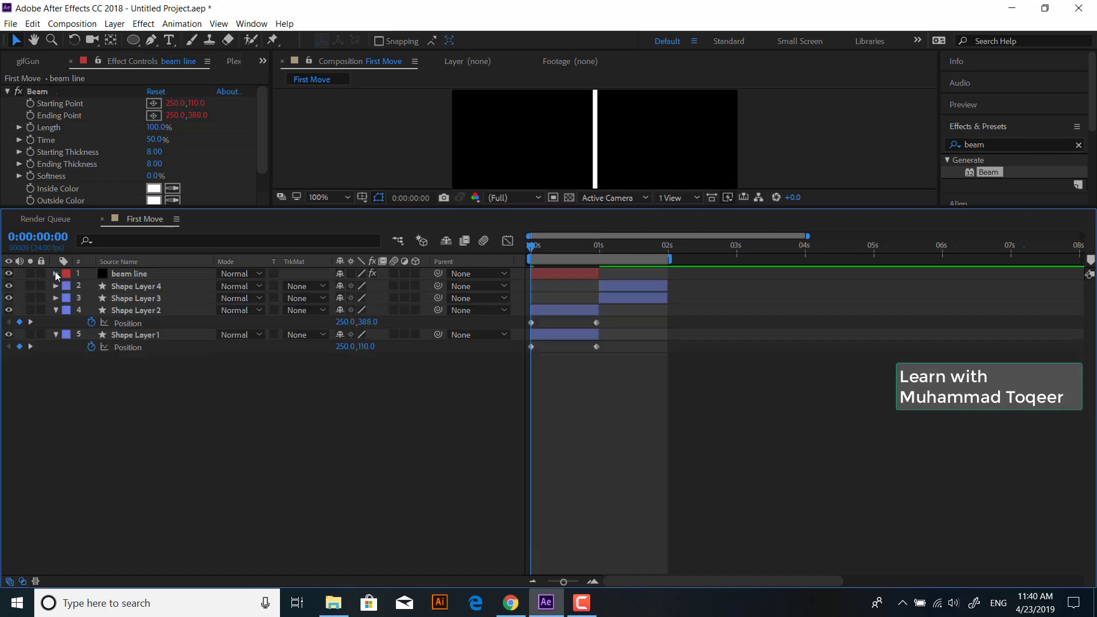
{"action": "left_click", "coordinate": [551, 276]}
Step: Duplicate the beam line layer so the copy starts at 1 second, and expand its Beam effect
{"action": "key", "text": "ctrl+d"}
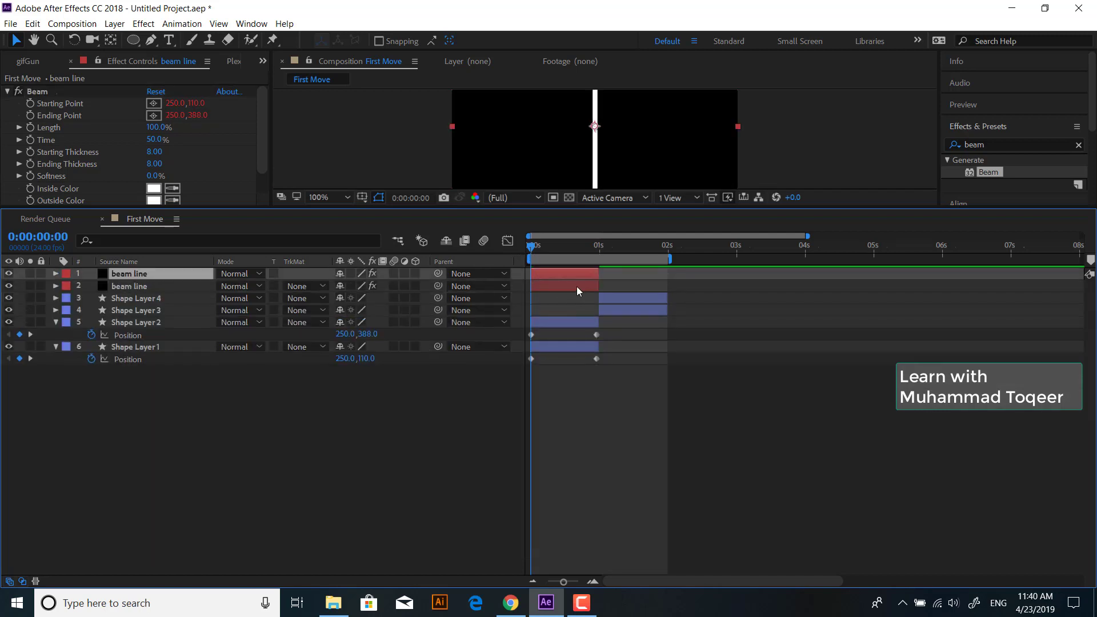
{"action": "left_click_drag", "start_coordinate": [571, 273], "coordinate": [632, 273]}
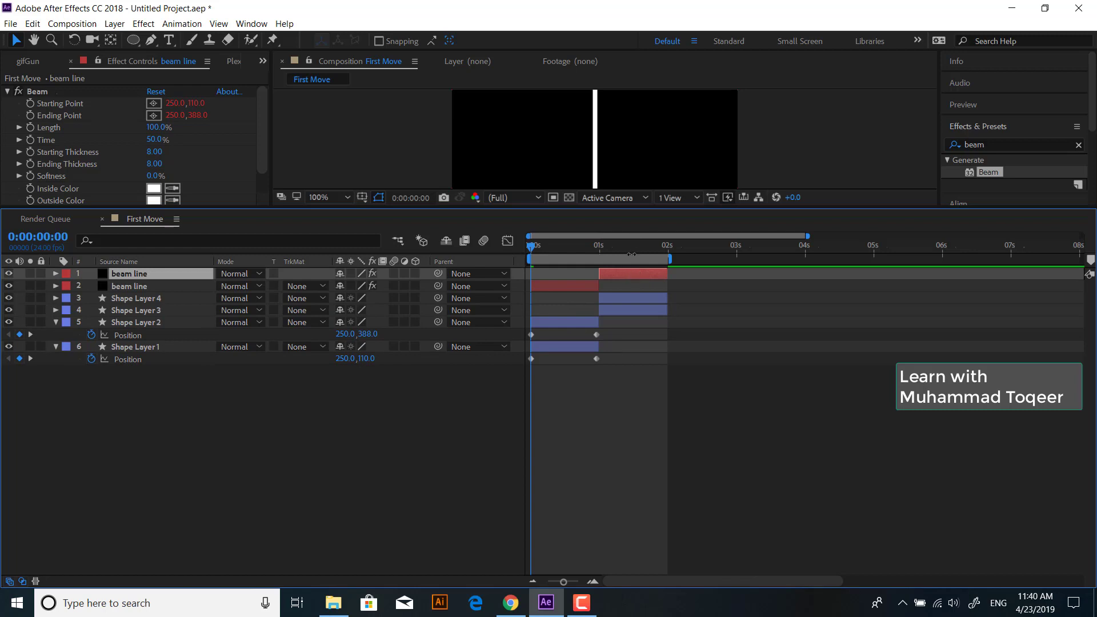
{"action": "left_click", "coordinate": [632, 254]}
{"action": "left_click", "coordinate": [55, 274]}
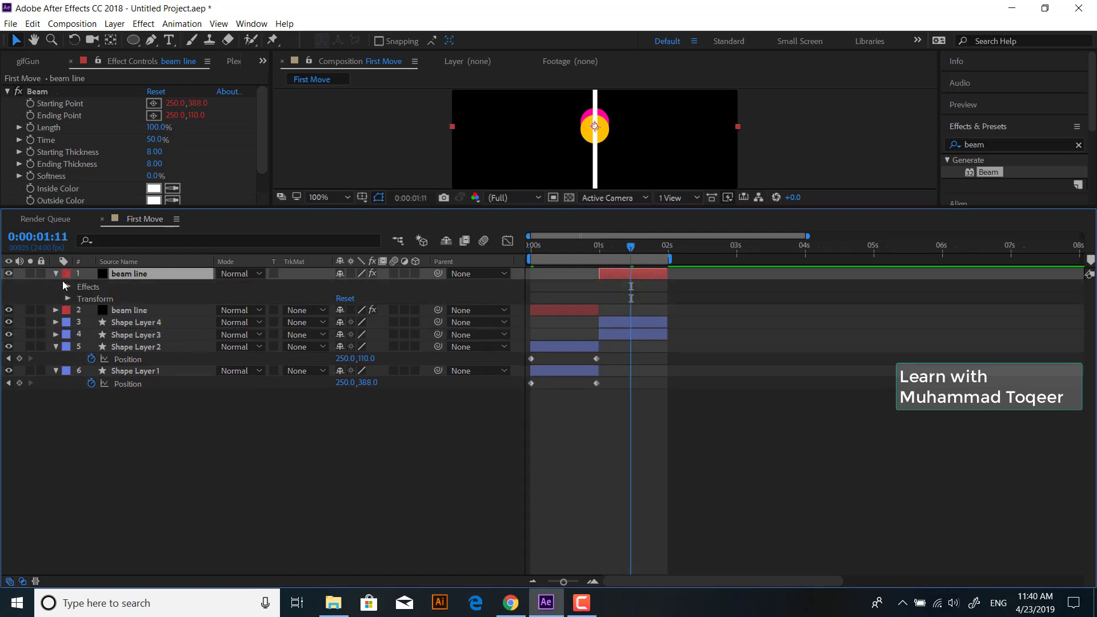
{"action": "left_click", "coordinate": [68, 286]}
{"action": "left_click", "coordinate": [80, 299]}
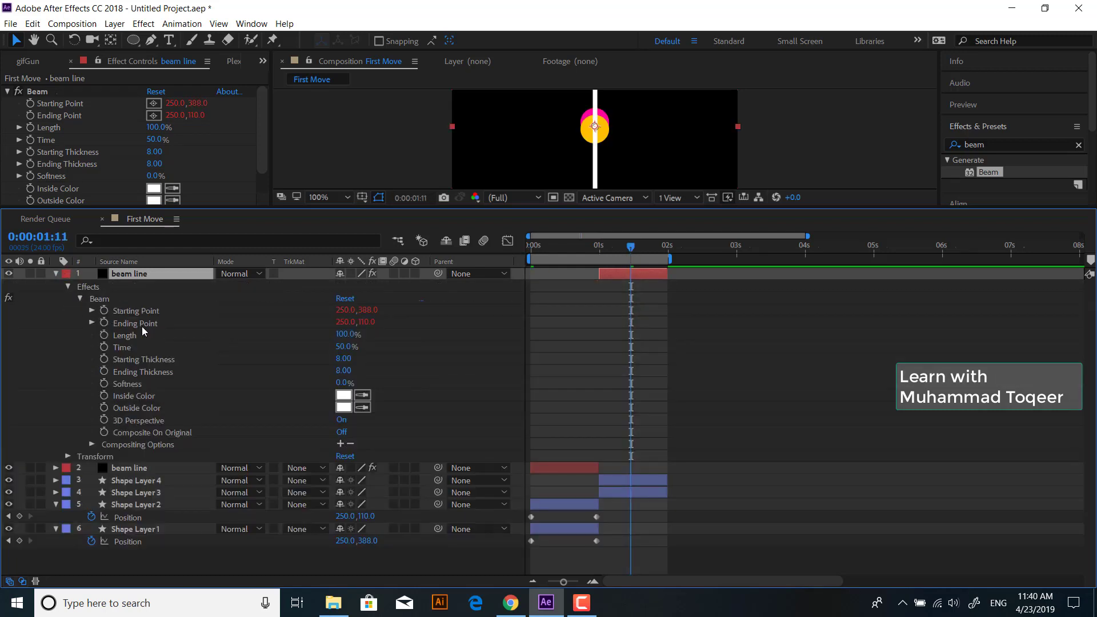
Step: Reveal the Position properties of Shape Layers 3 and 4 next to the Beam points
{"action": "left_click", "coordinate": [104, 314]}
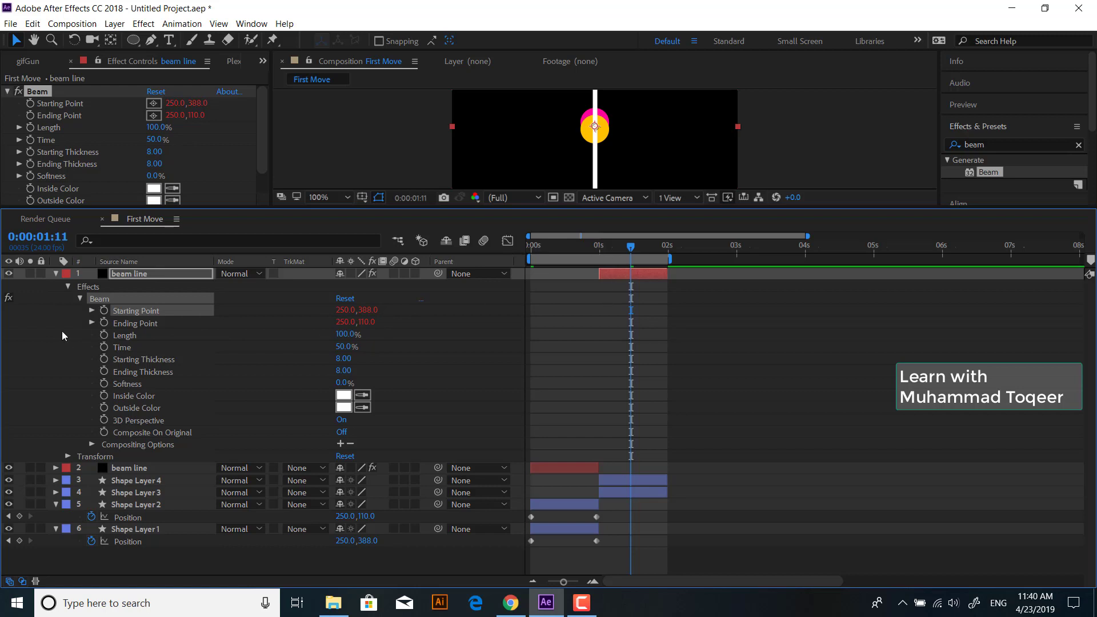
{"action": "left_click", "coordinate": [137, 481]}
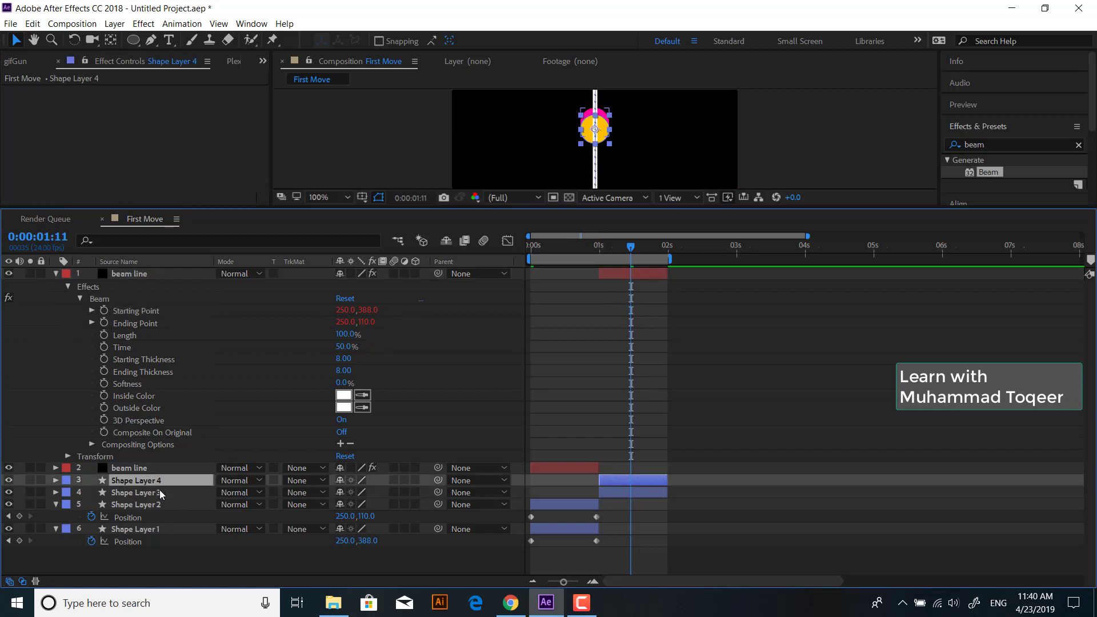
{"action": "left_click", "coordinate": [163, 492], "text": "ctrl"}
{"action": "key", "text": "p"}
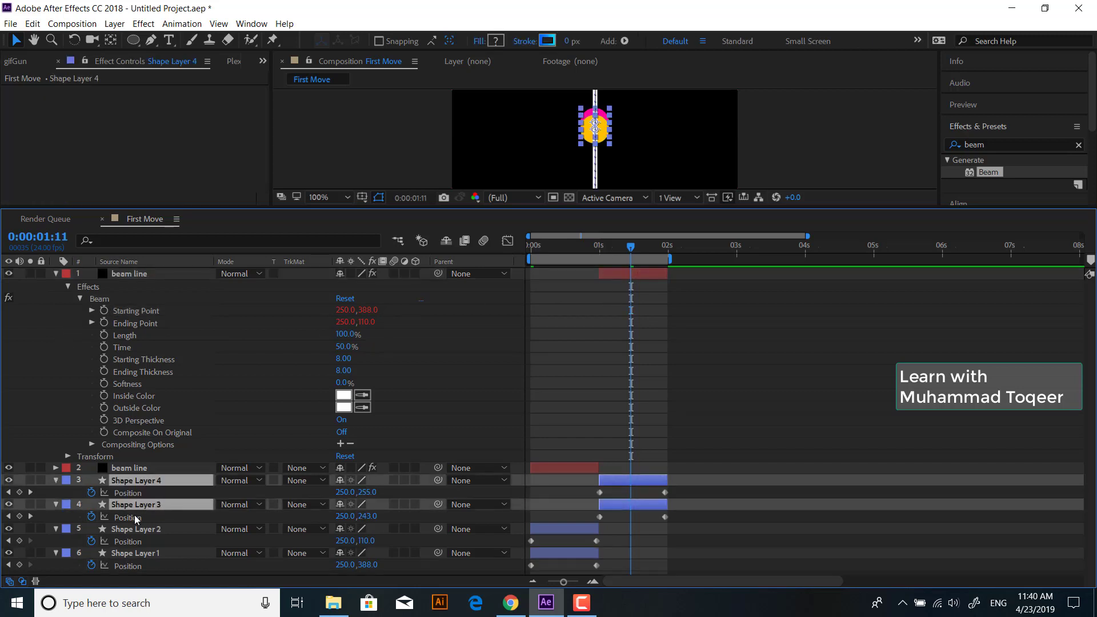
{"action": "left_click", "coordinate": [136, 517]}
Step: Replace the old expressions, linking Starting Point to Shape Layer 3 and Ending Point to Shape Layer 4 Position
{"action": "left_click", "coordinate": [105, 311], "text": "alt"}
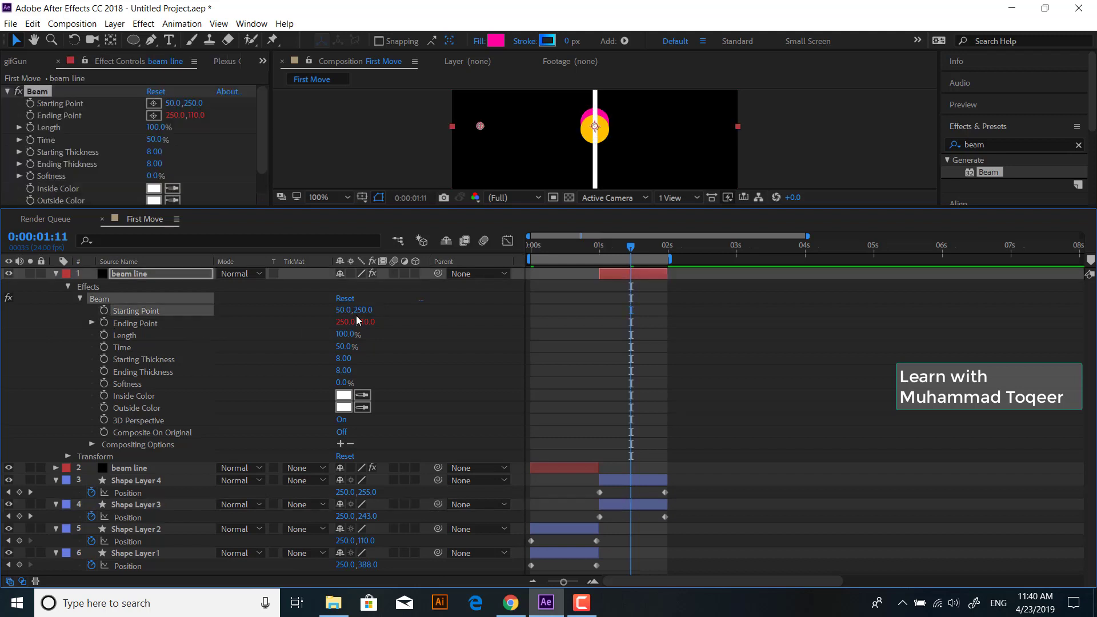
{"action": "left_click", "coordinate": [105, 324], "text": "alt"}
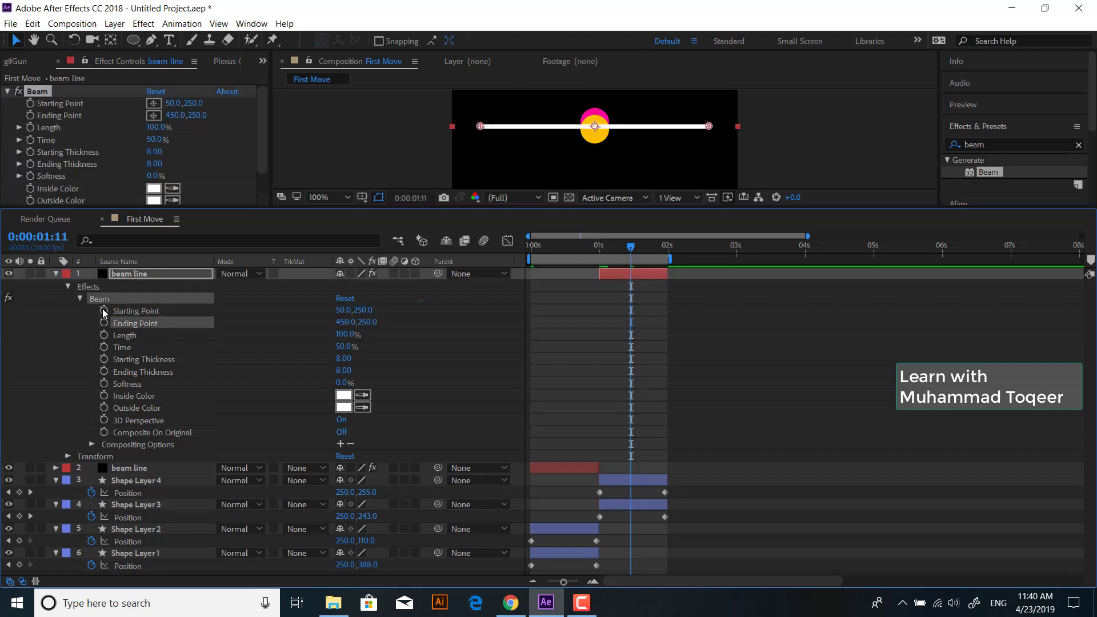
{"action": "left_click", "coordinate": [105, 311], "text": "alt"}
{"action": "left_click_drag", "start_coordinate": [377, 322], "coordinate": [159, 527]}
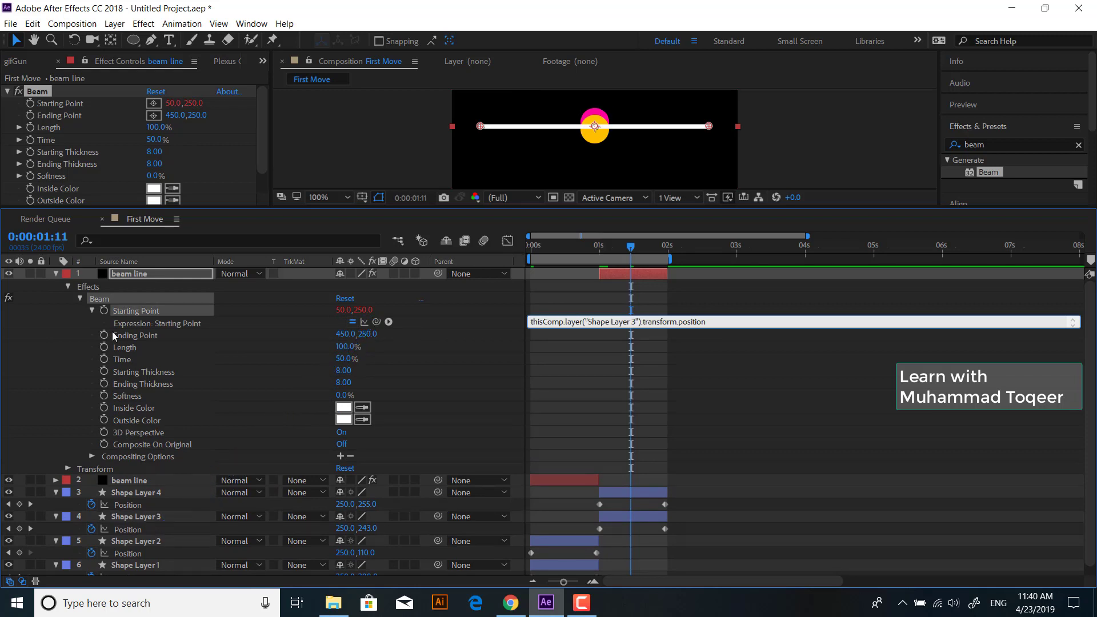
{"action": "left_click", "coordinate": [104, 336], "text": "alt"}
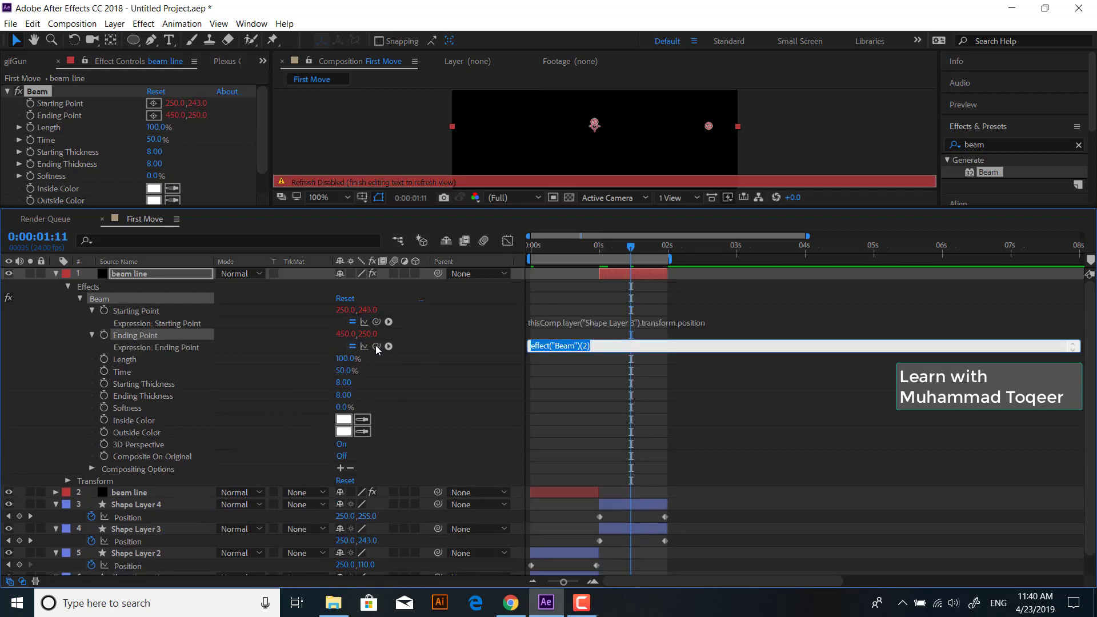
{"action": "left_click_drag", "start_coordinate": [376, 346], "coordinate": [172, 518]}
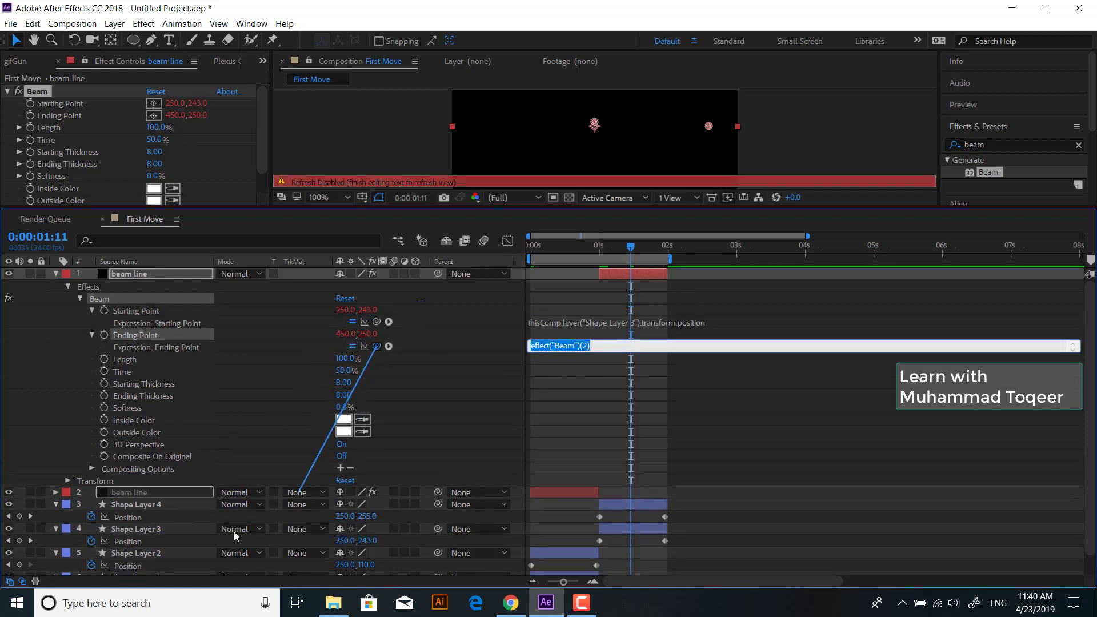
{"action": "left_click", "coordinate": [723, 391]}
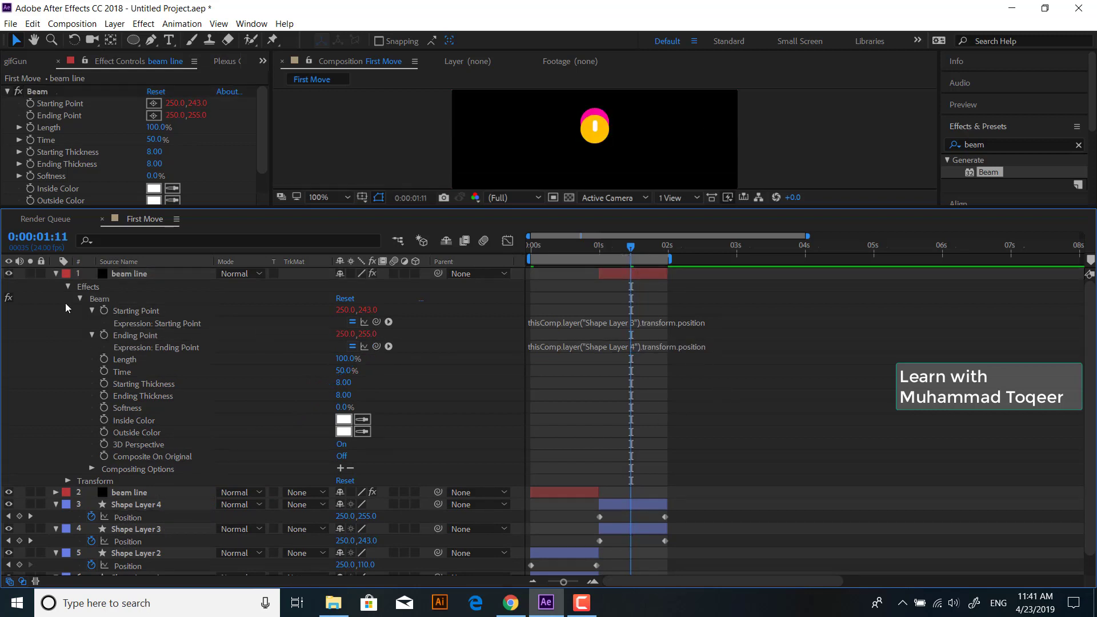
{"action": "left_click", "coordinate": [55, 274]}
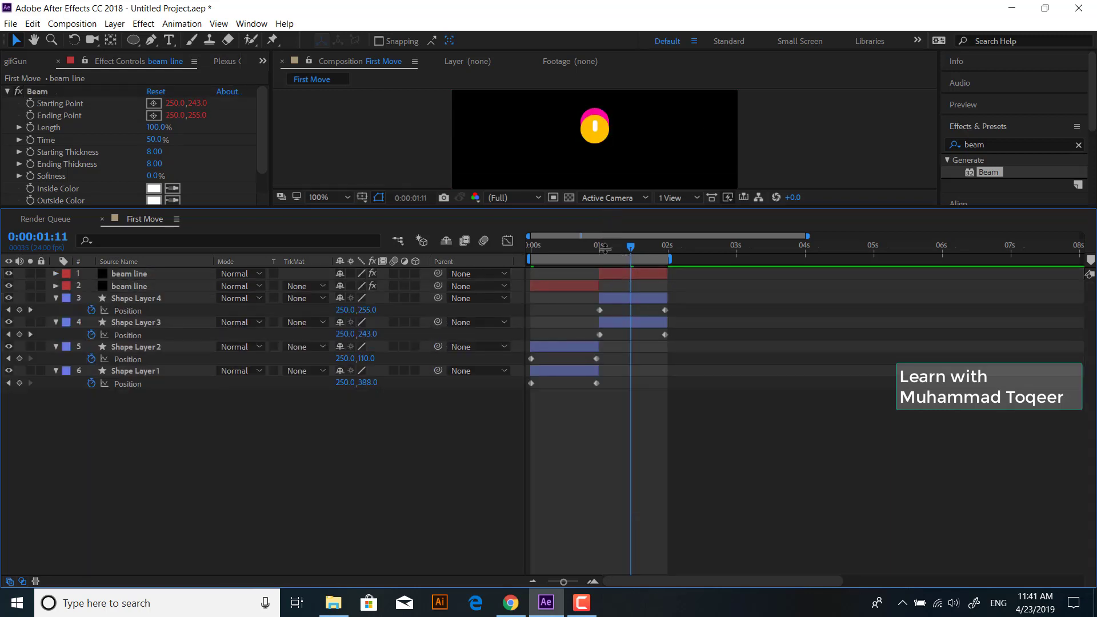
Step: Scrub through the animation to check the new beam, then return to the first frame
{"action": "left_click_drag", "start_coordinate": [606, 208], "coordinate": [610, 358]}
{"action": "key", "text": "Caps_Lock"}
{"action": "mouse_move", "coordinate": [607, 395]}
{"action": "left_mouse_down"}
{"action": "mouse_move", "coordinate": [543, 398]}
{"action": "mouse_move", "coordinate": [618, 406]}
{"action": "left_mouse_up"}
{"action": "key", "text": "Caps_Lock"}
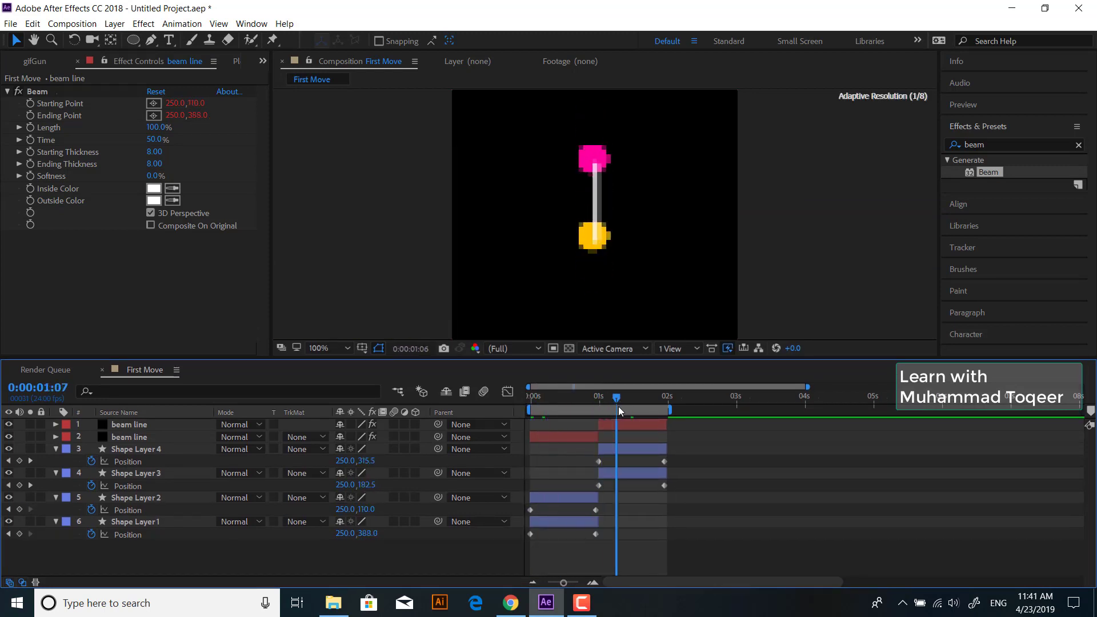
{"action": "key", "text": "Home"}
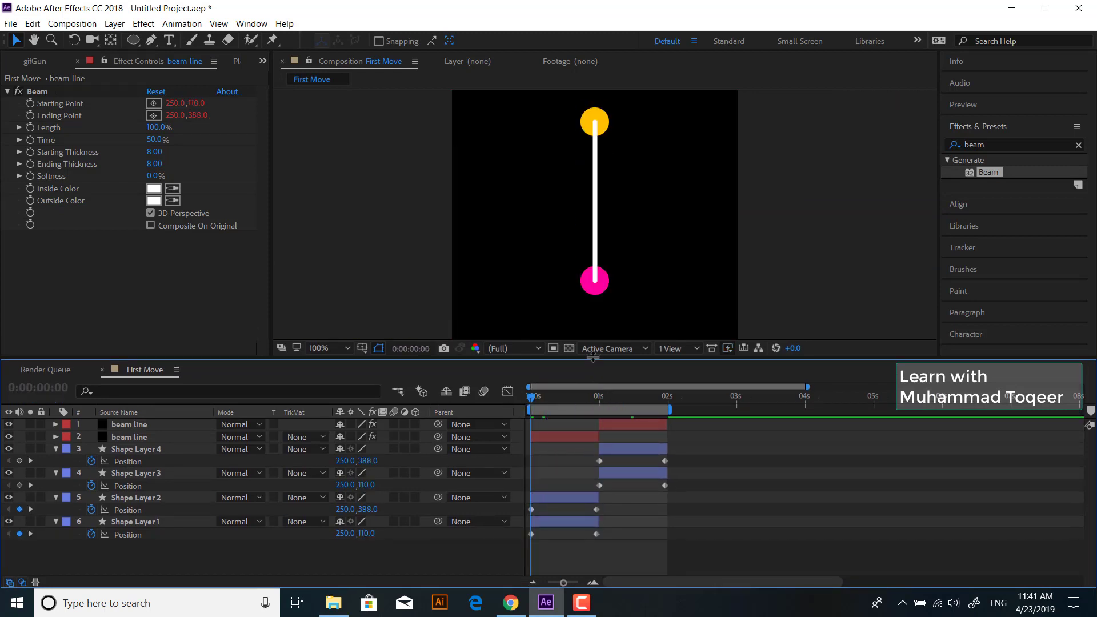
{"action": "left_click_drag", "start_coordinate": [597, 369], "coordinate": [597, 388]}
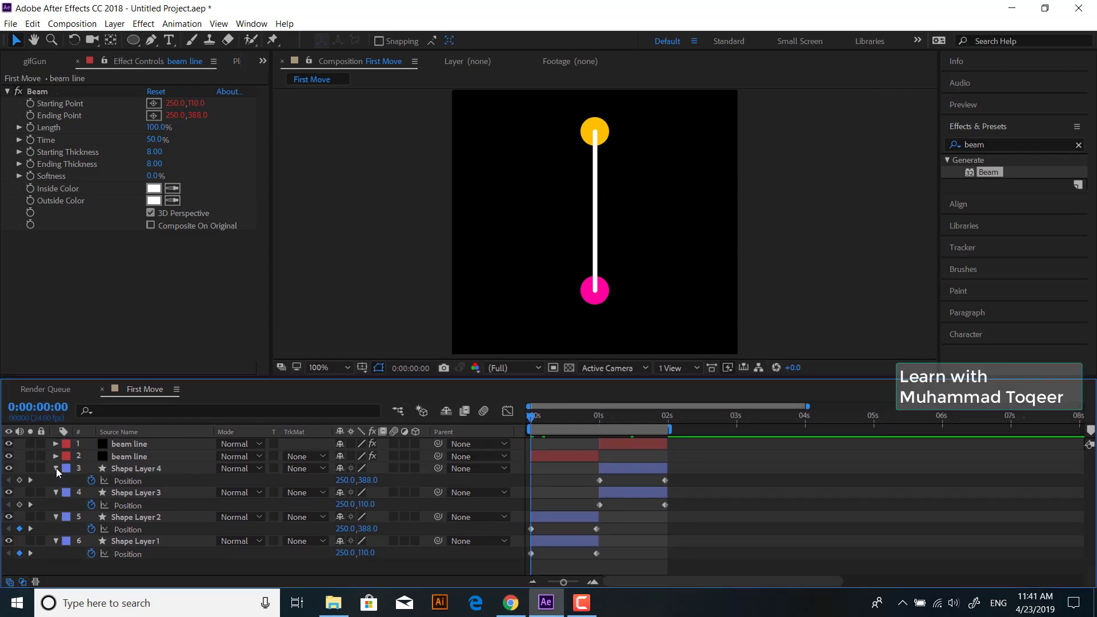
Step: Collapse the properties of Shape Layers 1 through 4
{"action": "left_click", "coordinate": [56, 468]}
{"action": "left_click", "coordinate": [56, 480]}
{"action": "left_click", "coordinate": [57, 492]}
{"action": "left_click", "coordinate": [55, 505]}
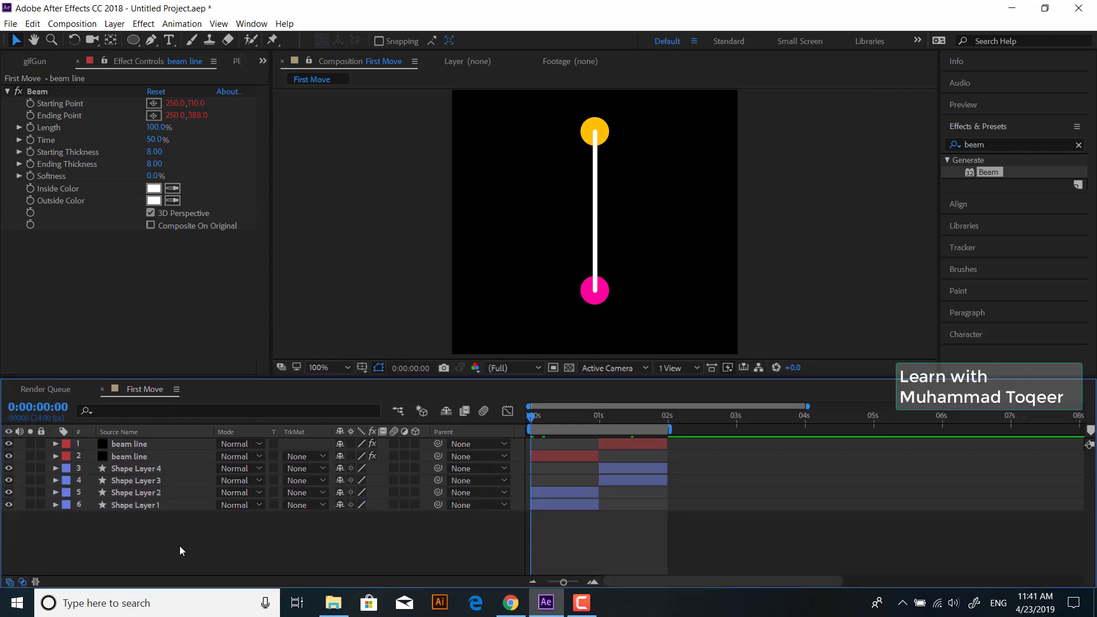
{"action": "key", "text": "ctrl+a"}
{"action": "left_click_drag", "start_coordinate": [659, 389], "coordinate": [663, 396]}
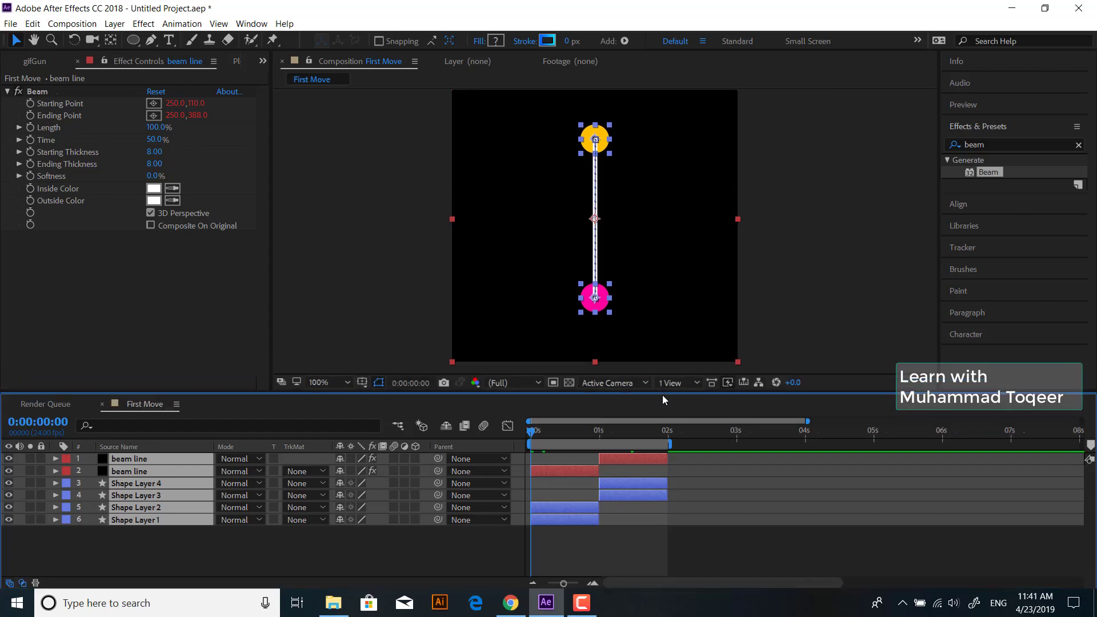
Step: Drag both beam line layers below Shape Layer 1 and preview the result
{"action": "left_click", "coordinate": [261, 561]}
{"action": "left_click", "coordinate": [151, 473]}
{"action": "left_click", "coordinate": [151, 462], "text": "ctrl"}
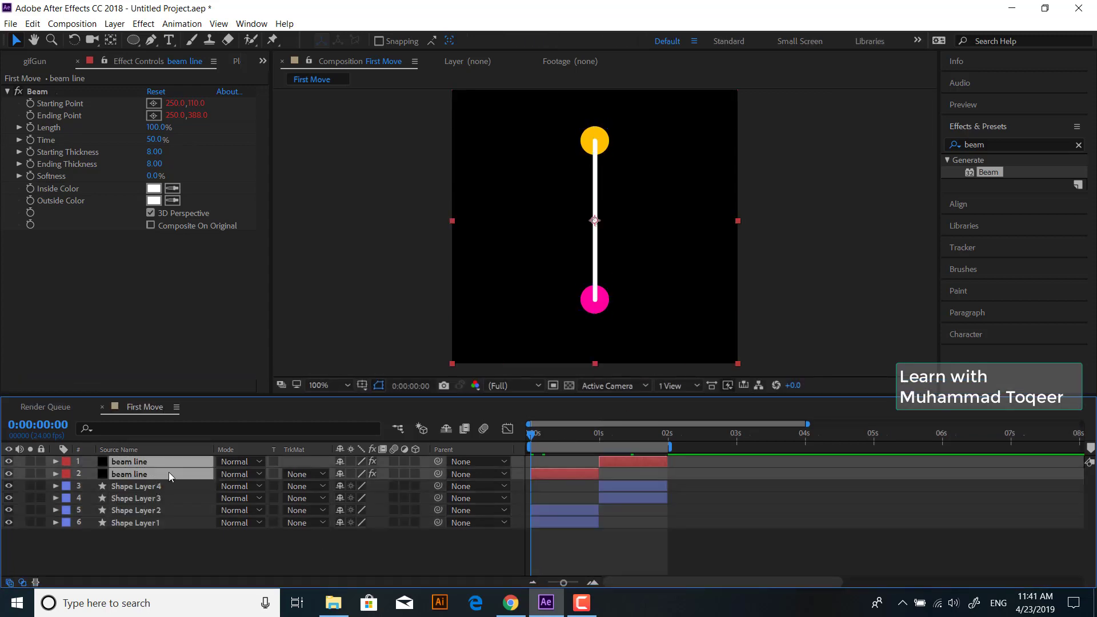
{"action": "left_click_drag", "start_coordinate": [169, 472], "coordinate": [172, 528]}
{"action": "left_click", "coordinate": [484, 558]}
{"action": "key", "text": "space"}
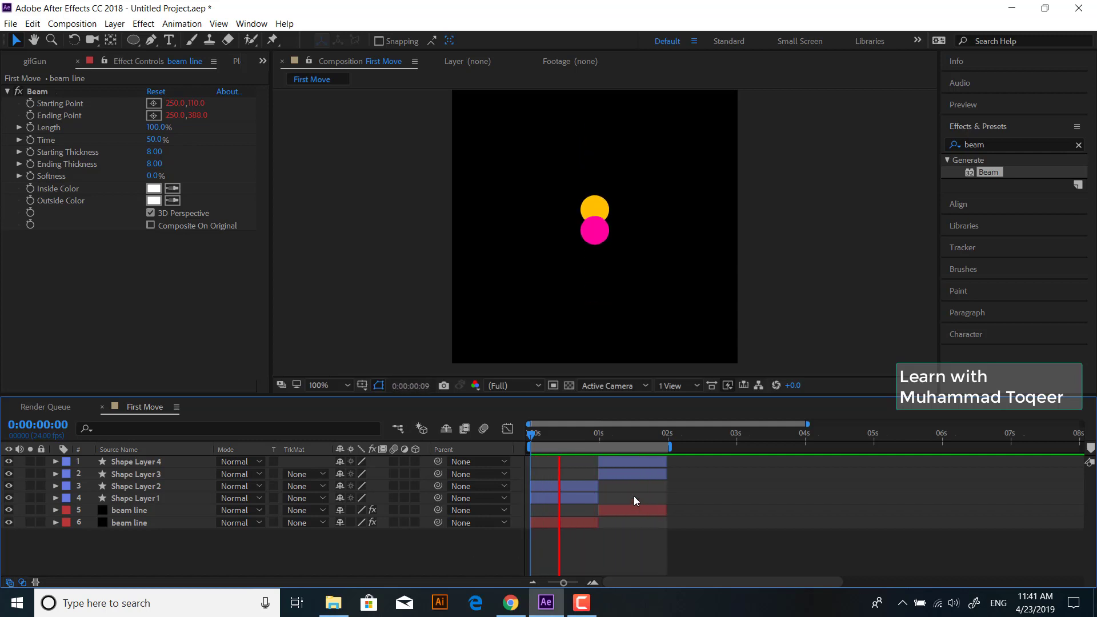
Step: Set the bottom beam line's Starting Thickness and Ending Thickness to 15
{"action": "key", "text": "space"}
{"action": "left_click", "coordinate": [563, 523]}
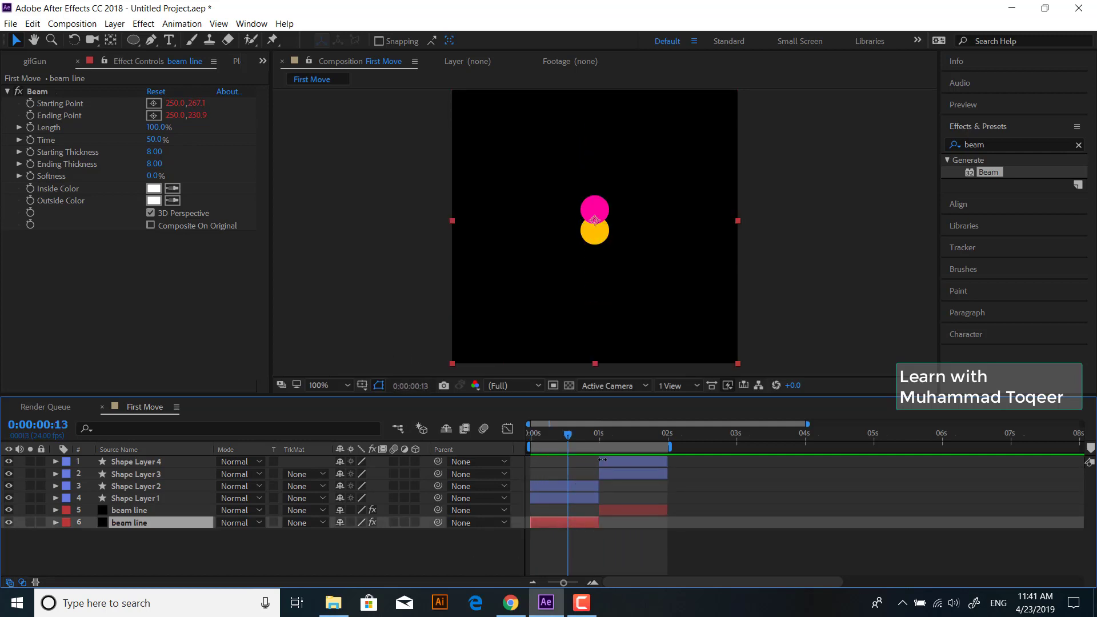
{"action": "key", "text": "Page_Down"}
{"action": "key", "text": "Page_Down"}
{"action": "key", "text": "Page_Down"}
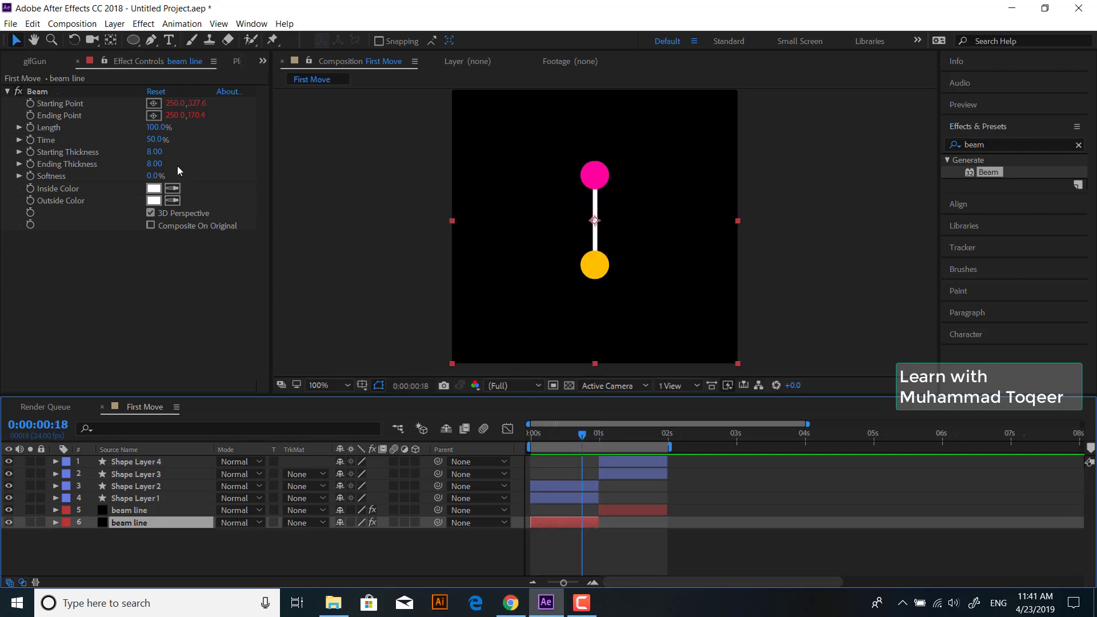
{"action": "left_click", "coordinate": [159, 150]}
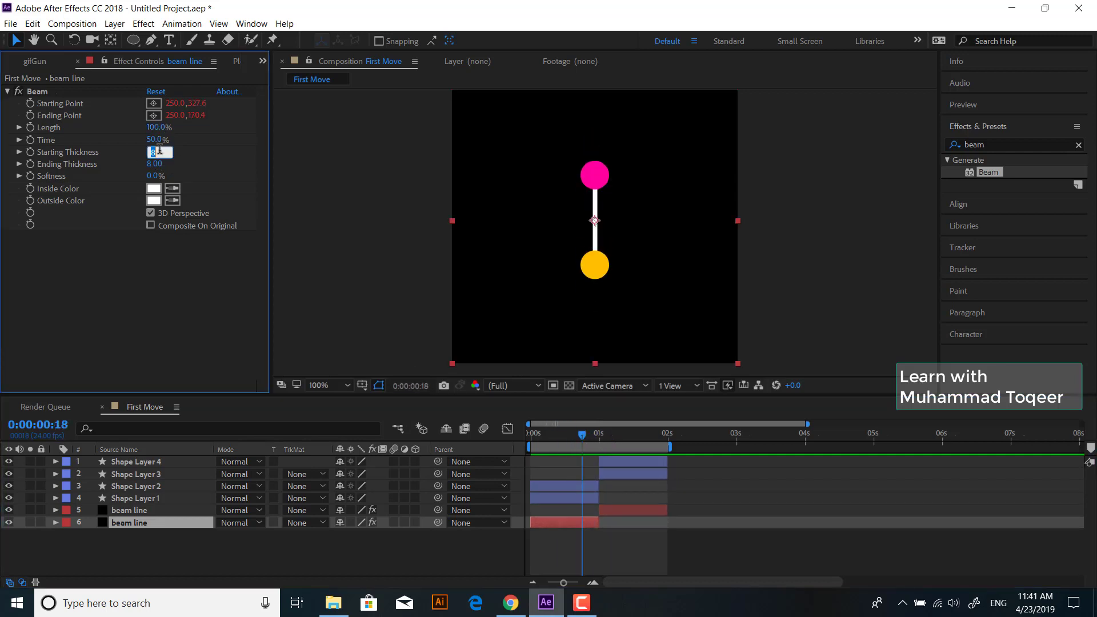
{"action": "type", "text": "15"}
{"action": "key", "text": "Return"}
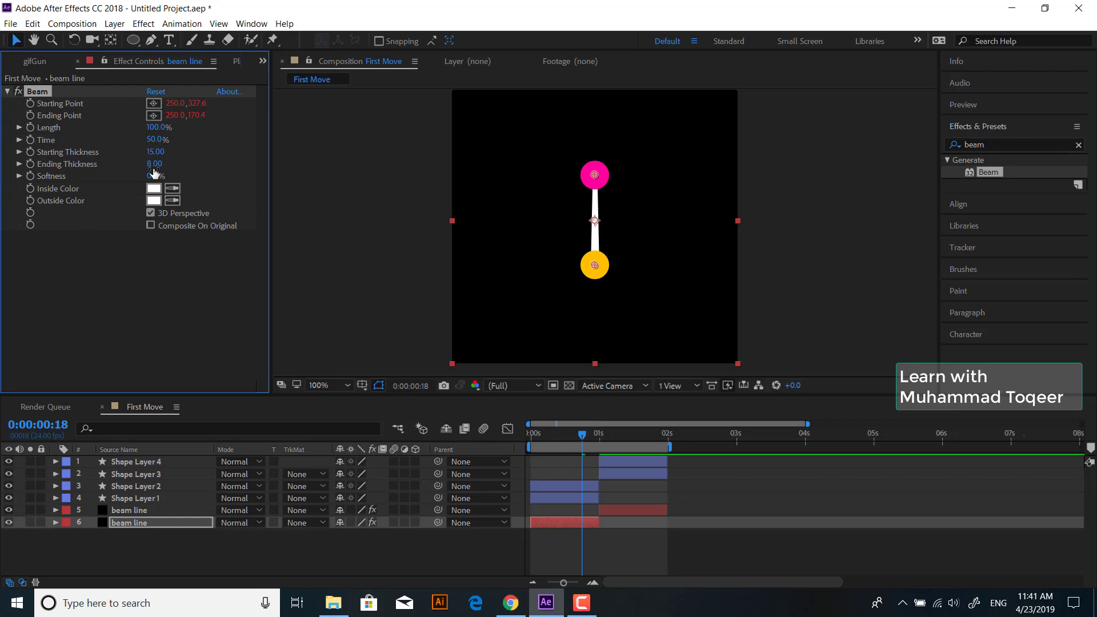
{"action": "left_click", "coordinate": [153, 164]}
{"action": "key", "text": "Return"}
Step: Give the other beam line a Starting and Ending Thickness of 15, then preview
{"action": "left_click", "coordinate": [163, 509]}
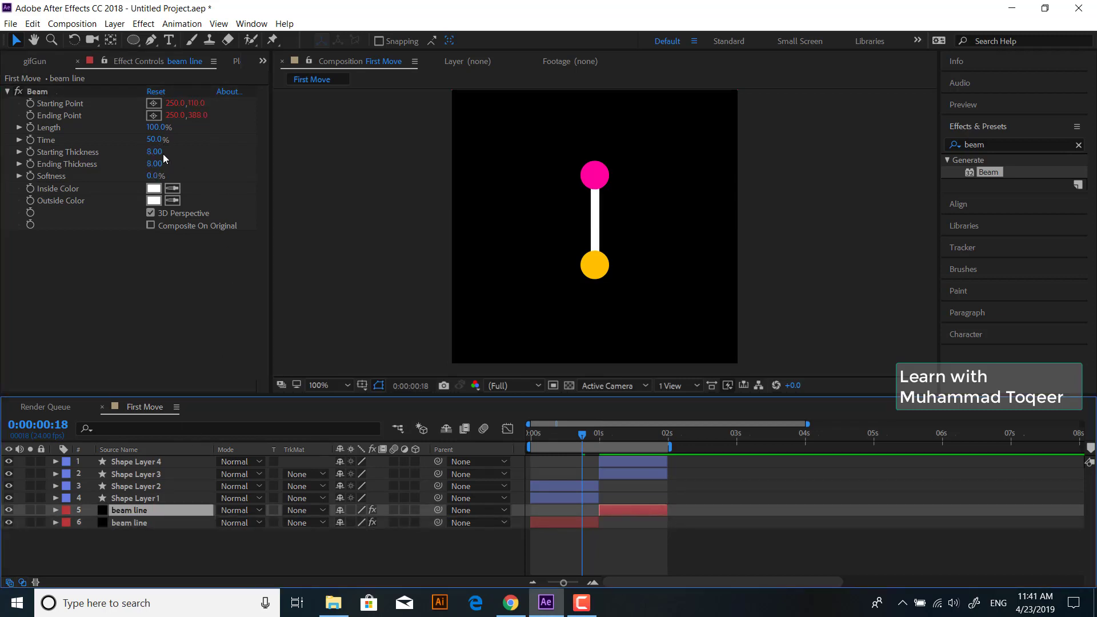
{"action": "left_click", "coordinate": [161, 153]}
{"action": "type", "text": "15"}
{"action": "key", "text": "Return"}
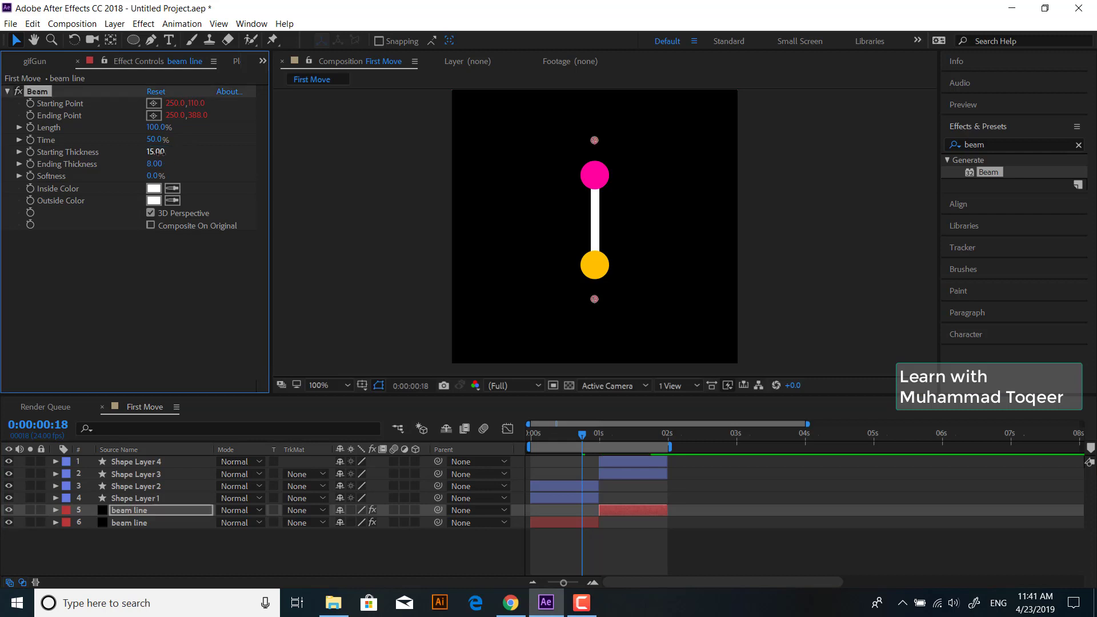
{"action": "left_click", "coordinate": [157, 164]}
{"action": "type", "text": "15"}
{"action": "key", "text": "Return"}
{"action": "key", "text": "space"}
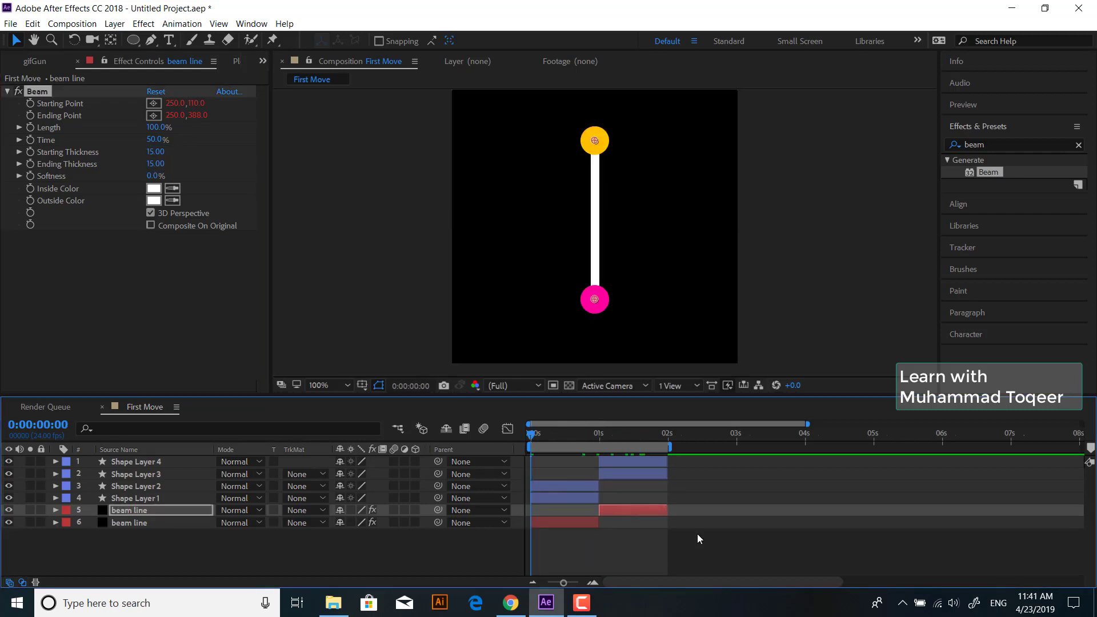
{"action": "left_click", "coordinate": [703, 536]}
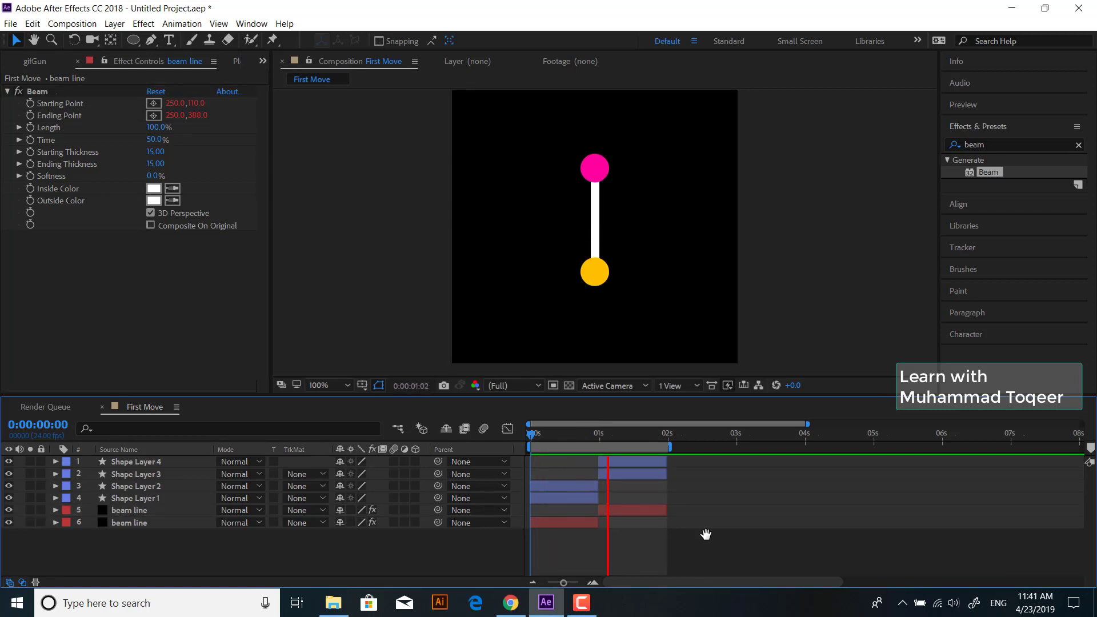
Step: Apply Easy Ease to the Position keyframes of all four shape layers
{"action": "key", "text": "space"}
{"action": "left_click", "coordinate": [189, 497]}
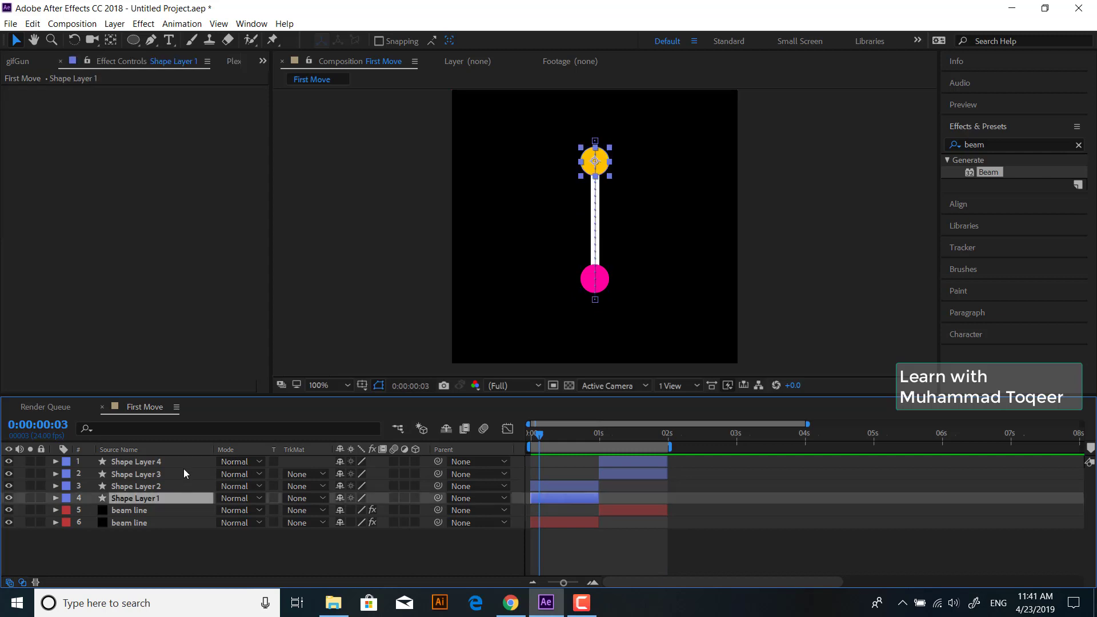
{"action": "left_click", "coordinate": [184, 464], "text": "shift"}
{"action": "key", "text": "u"}
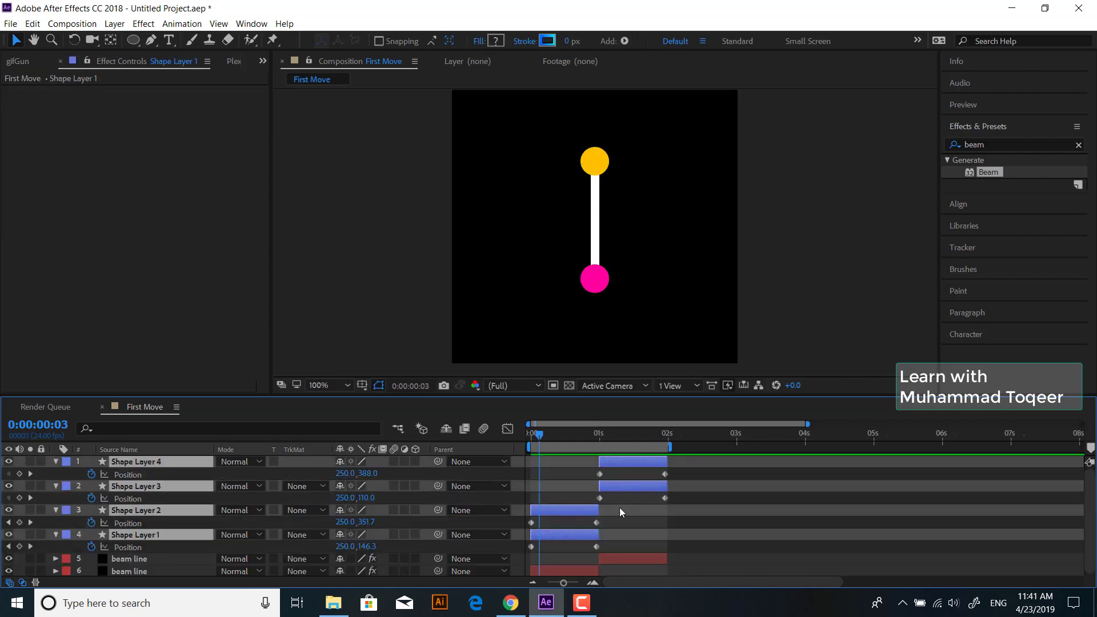
{"action": "left_click_drag", "start_coordinate": [674, 468], "coordinate": [523, 542]}
{"action": "left_click_drag", "start_coordinate": [646, 546], "coordinate": [599, 506]}
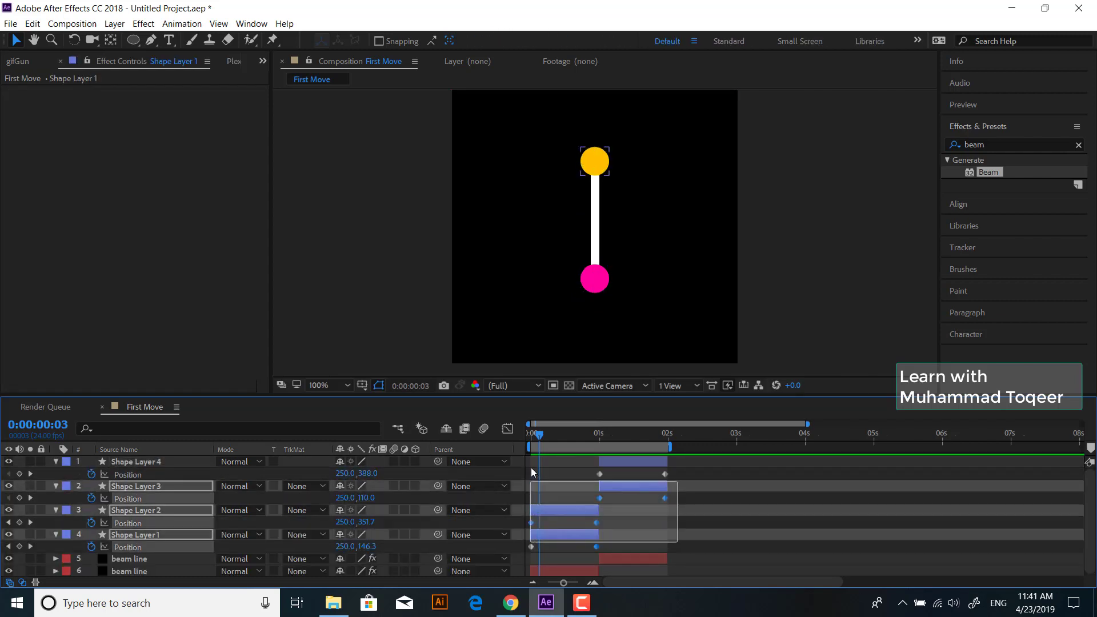
{"action": "right_click", "coordinate": [667, 479]}
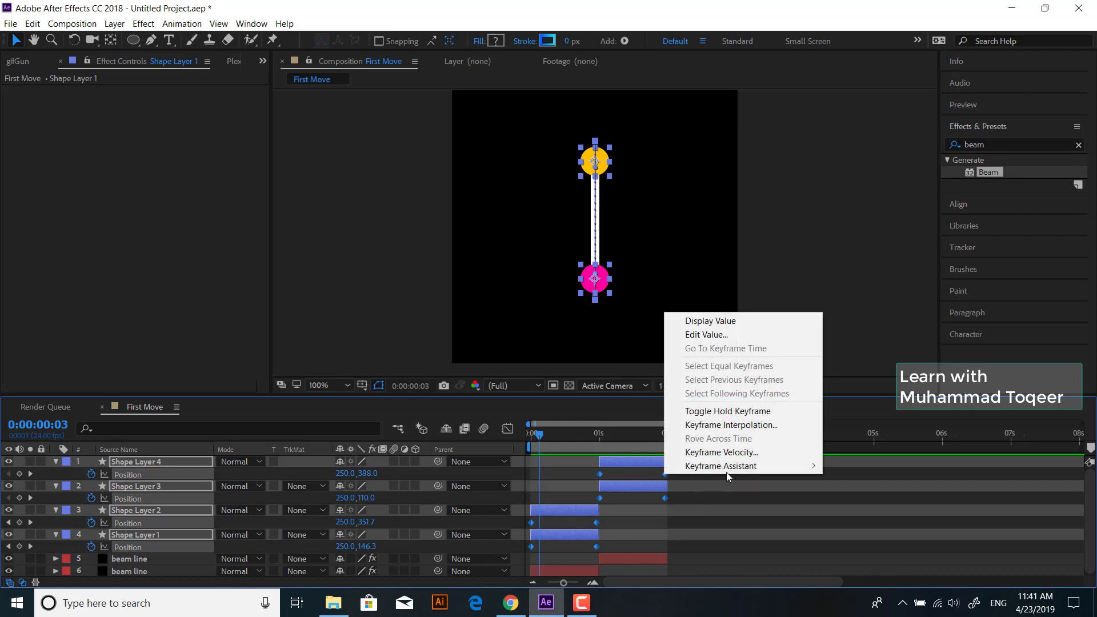
{"action": "mouse_move", "coordinate": [726, 471]}
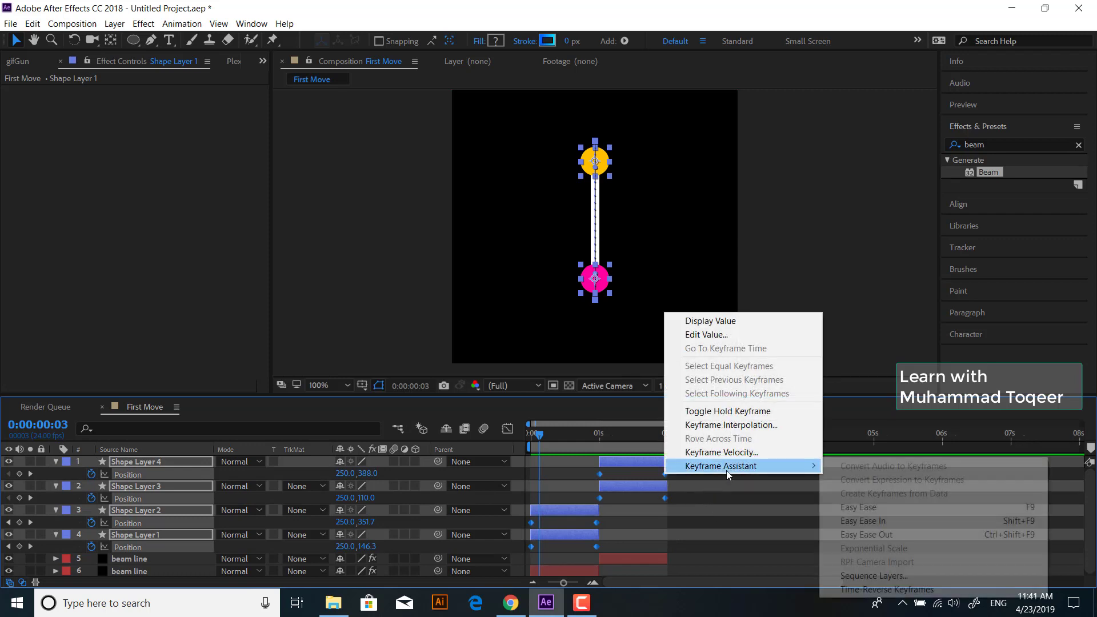
{"action": "left_click", "coordinate": [883, 508]}
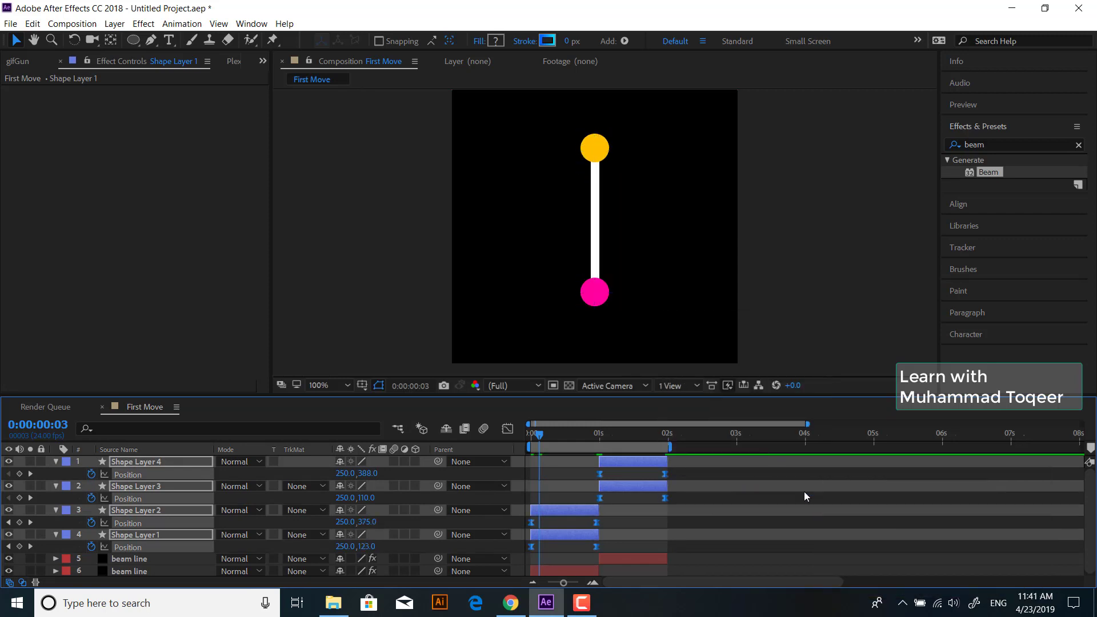
Step: Preview the circles swapping ends, scrub back near 0:00:00:12, and select all six layers
{"action": "left_click", "coordinate": [55, 462]}
{"action": "left_click", "coordinate": [55, 474]}
{"action": "left_click", "coordinate": [56, 486]}
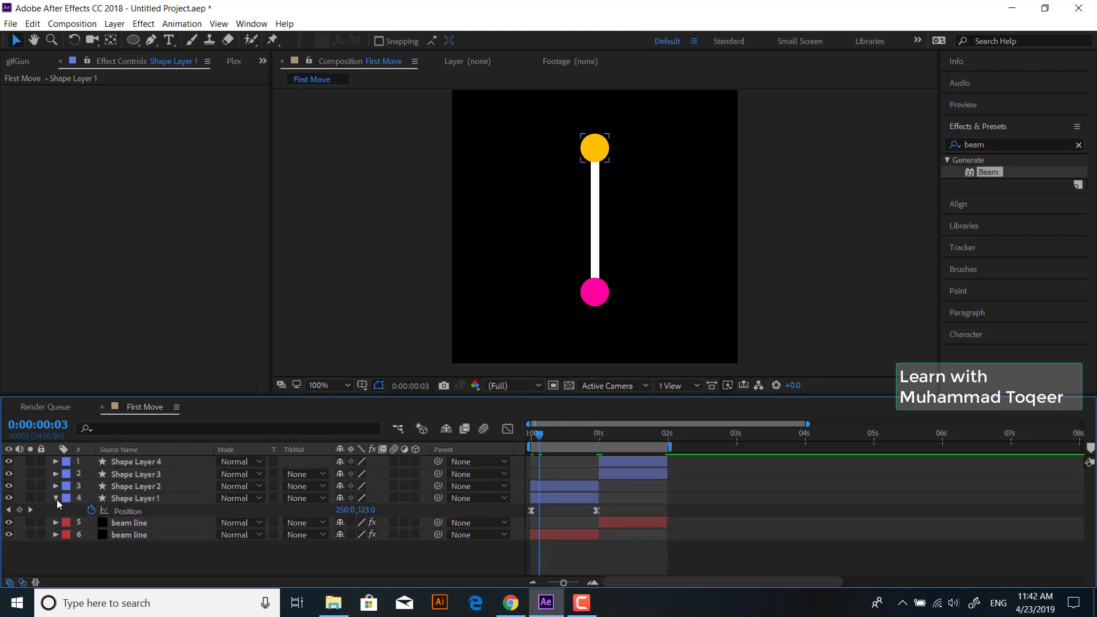
{"action": "left_click", "coordinate": [57, 498]}
{"action": "key", "text": "space"}
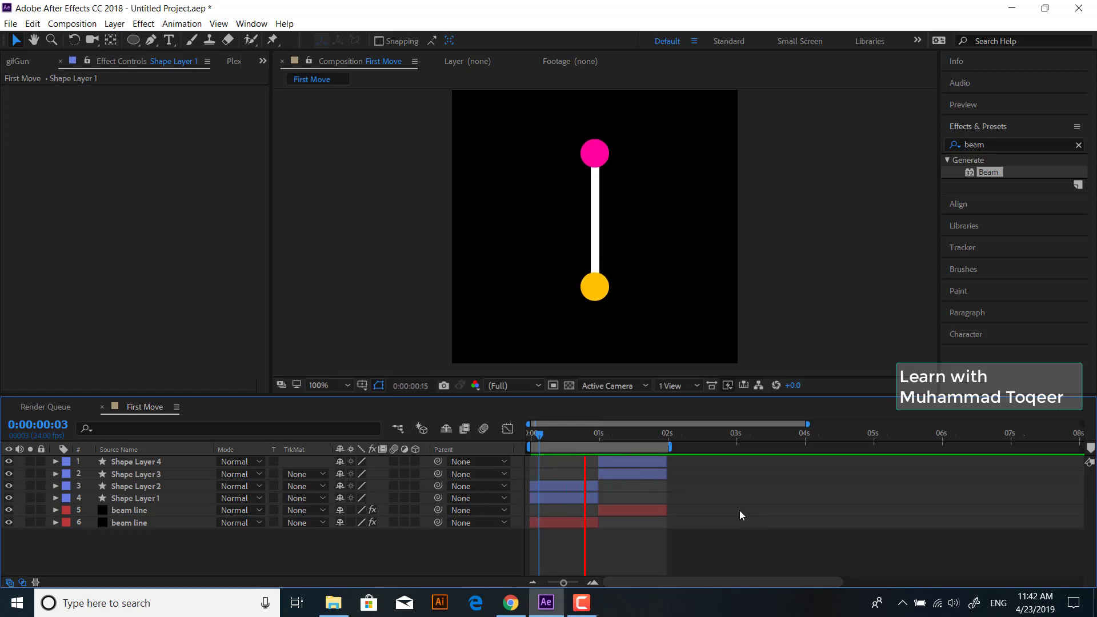
{"action": "left_click", "coordinate": [615, 433]}
{"action": "mouse_move", "coordinate": [621, 432]}
{"action": "left_mouse_down"}
{"action": "mouse_move", "coordinate": [569, 438]}
{"action": "mouse_move", "coordinate": [630, 439]}
{"action": "mouse_move", "coordinate": [565, 435]}
{"action": "left_mouse_up"}
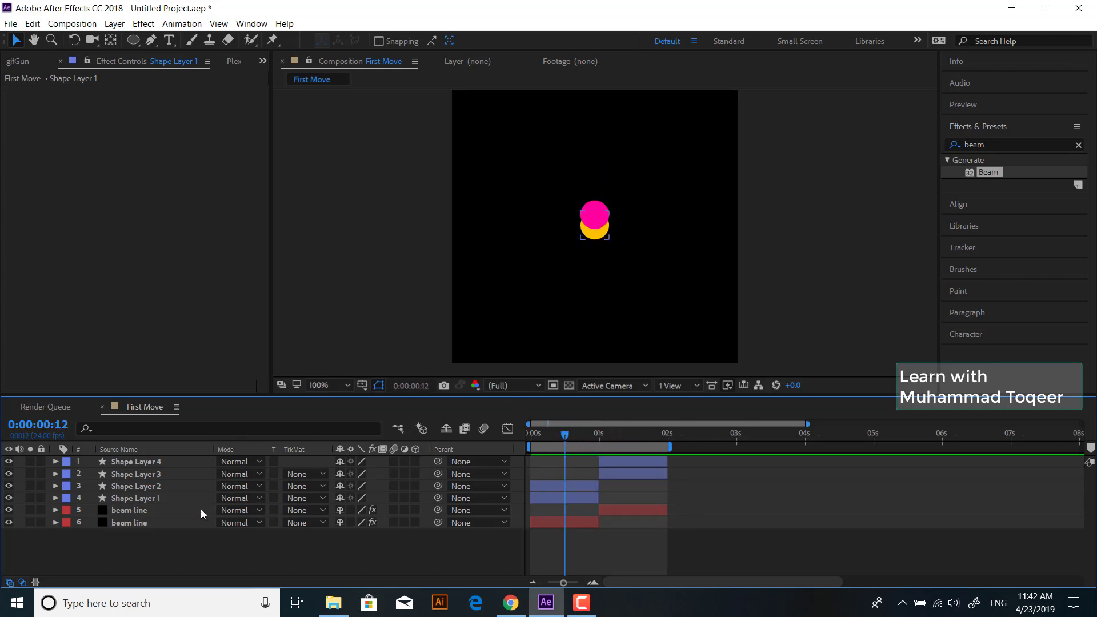
{"action": "left_click_drag", "start_coordinate": [201, 513], "coordinate": [134, 433]}
Step: Pre-compose the six selected layers into a nested comp called 'Main Element Move'
{"action": "right_click", "coordinate": [161, 475]}
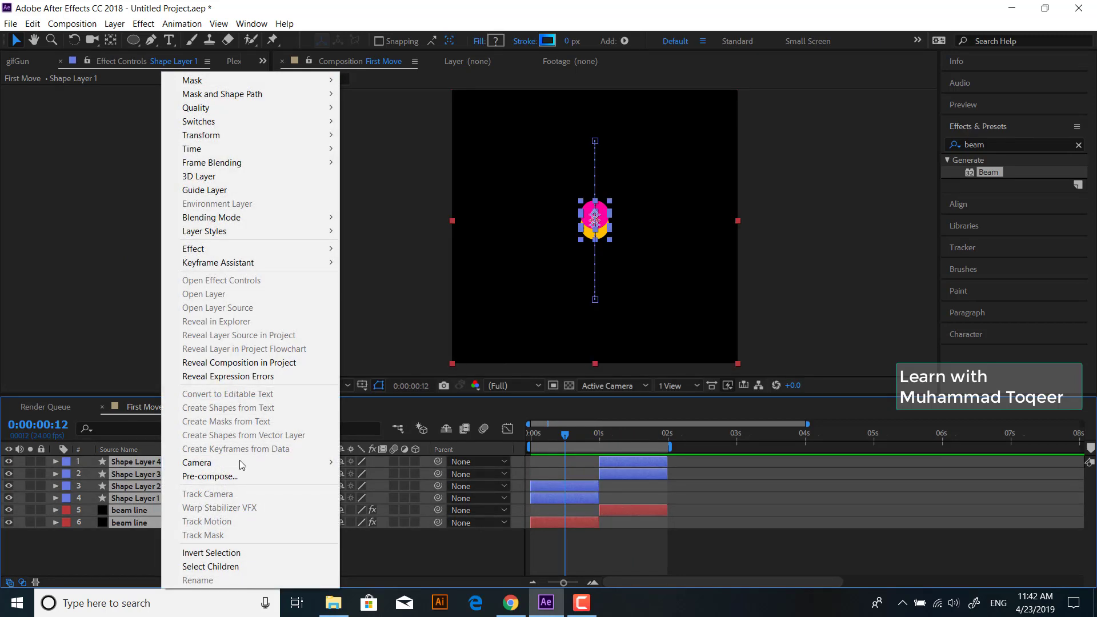
{"action": "left_click", "coordinate": [228, 477]}
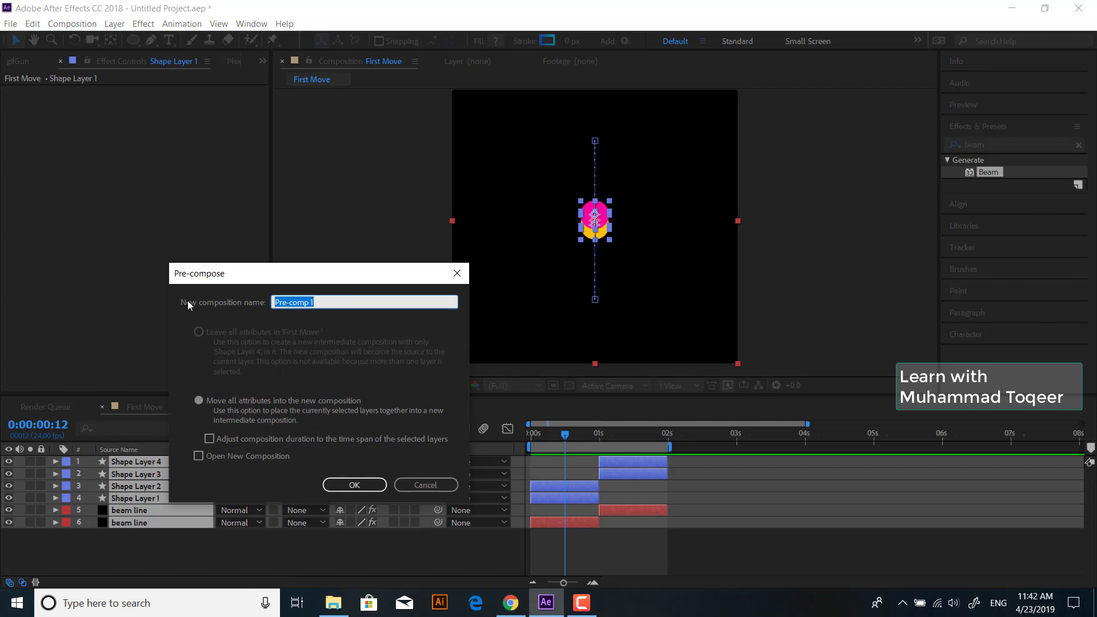
{"action": "type", "text": "Main 1"}
{"action": "key", "text": "BackSpace"}
{"action": "type", "text": "Elem"}
{"action": "type", "text": "ent Move"}
{"action": "key", "text": "Return"}
{"action": "left_click_drag", "start_coordinate": [564, 435], "coordinate": [666, 445]}
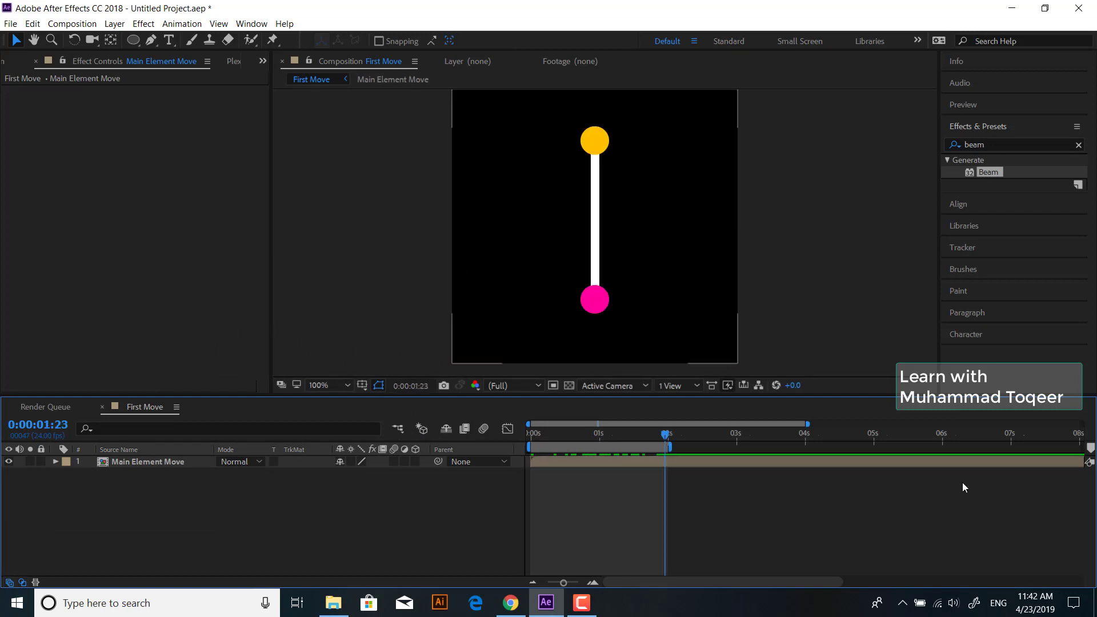
Step: Trim the Main Element Move layer to end at 0:00:01:23
{"action": "left_click", "coordinate": [1079, 463]}
{"action": "key", "text": "minus"}
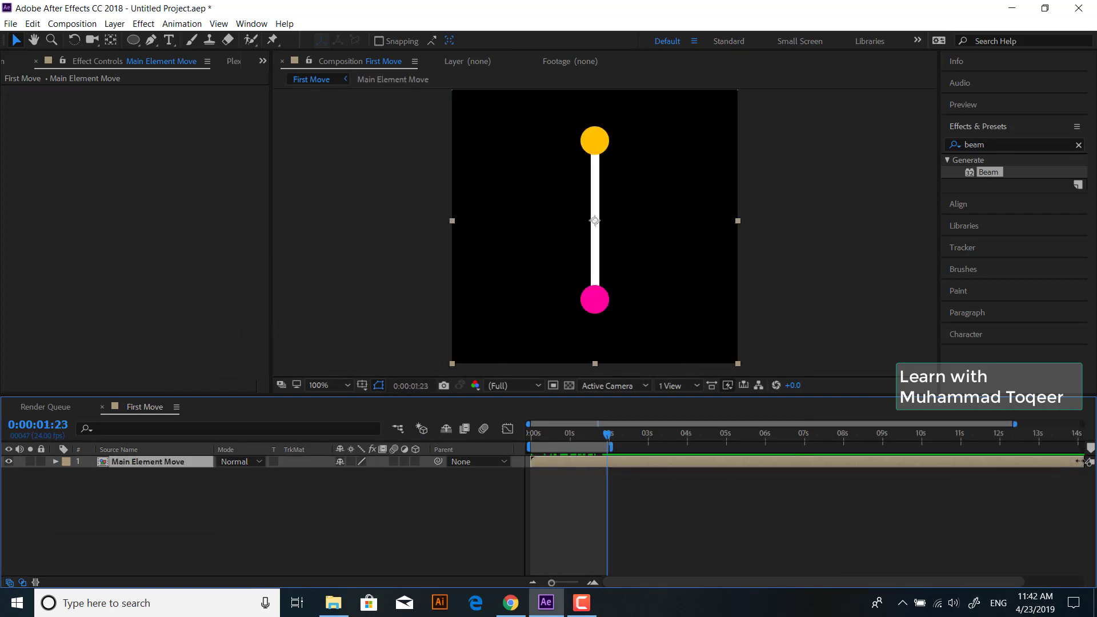
{"action": "left_click_drag", "start_coordinate": [1079, 463], "coordinate": [609, 463]}
{"action": "key", "text": "equal"}
{"action": "key", "text": "equal"}
{"action": "key", "text": "equal"}
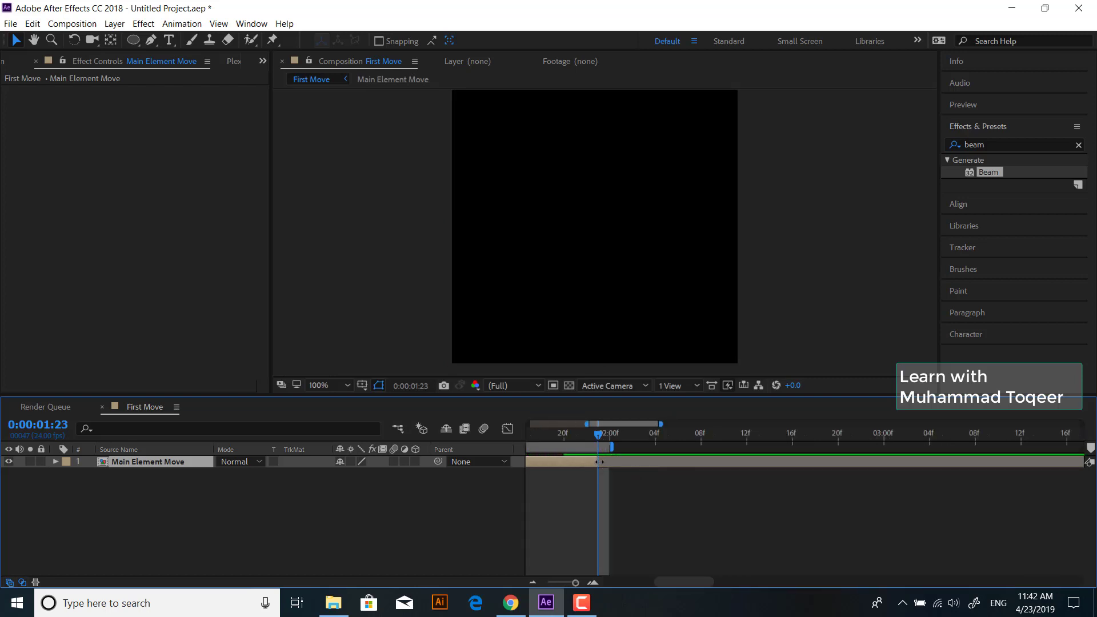
{"action": "key", "text": "minus"}
{"action": "key", "text": "minus"}
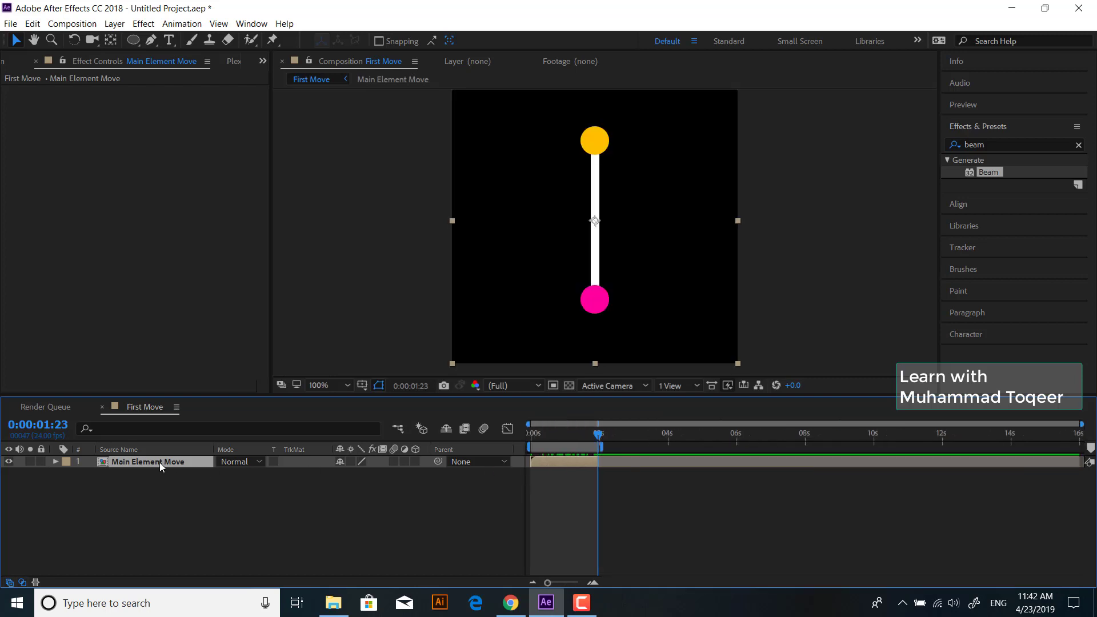
Step: Duplicate the layer, offset the copy to start at 2 seconds, and extend the work area to 8 seconds
{"action": "key", "text": "ctrl+d"}
{"action": "left_click_drag", "start_coordinate": [561, 464], "coordinate": [732, 463]}
{"action": "key", "text": "ctrl+d"}
{"action": "key", "text": "ctrl+d"}
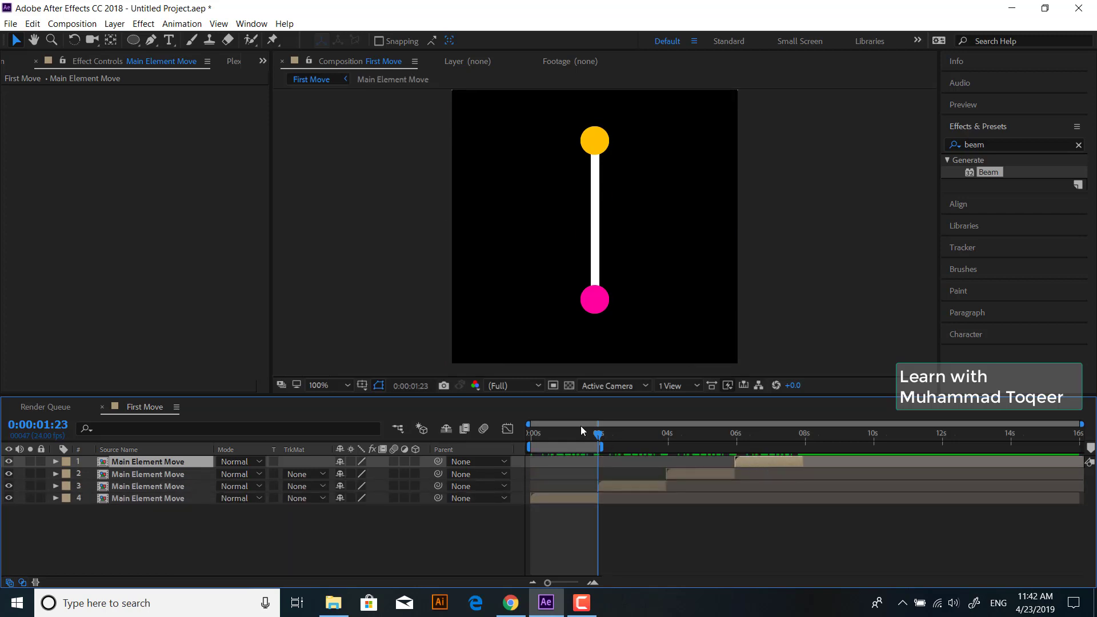
{"action": "left_click", "coordinate": [605, 435]}
{"action": "left_click_drag", "start_coordinate": [601, 448], "coordinate": [805, 448]}
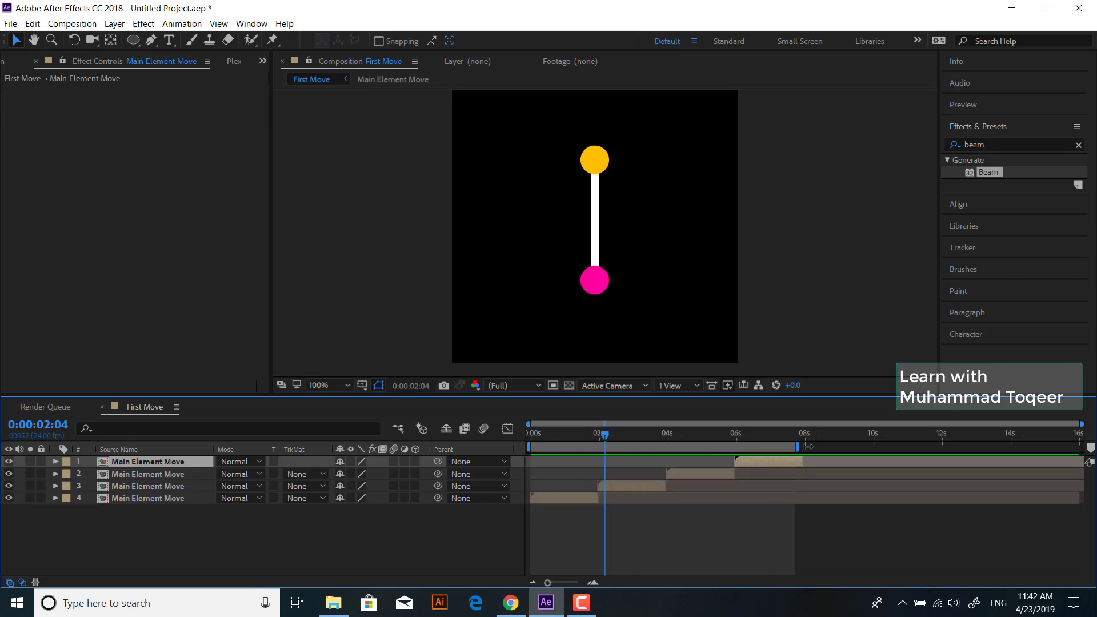
{"action": "left_click", "coordinate": [595, 438]}
{"action": "key", "text": "space"}
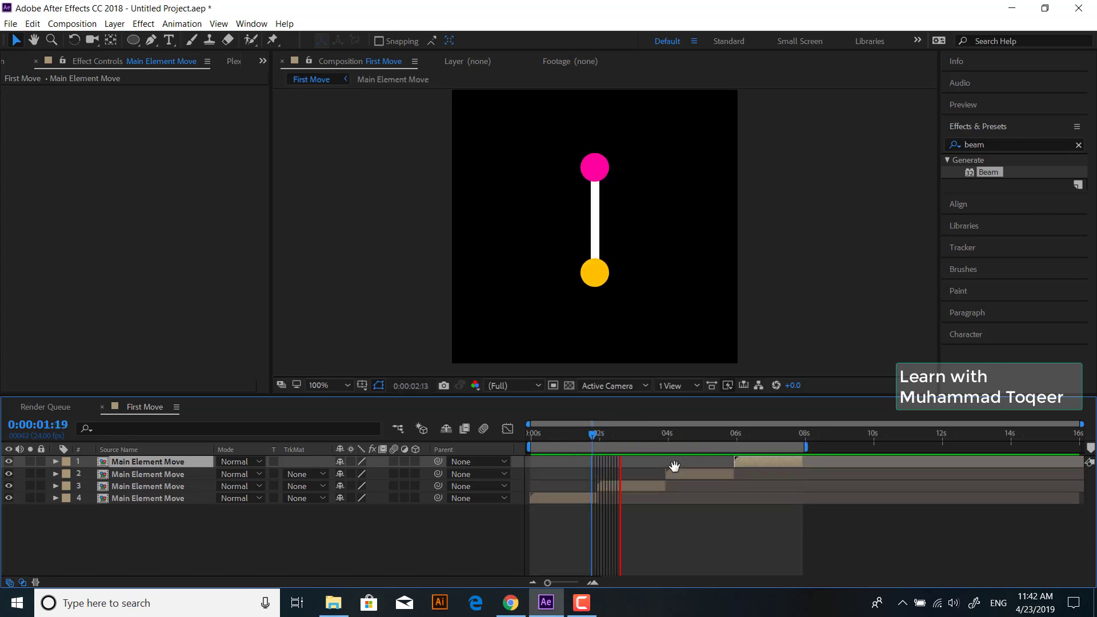
{"action": "left_click", "coordinate": [773, 461]}
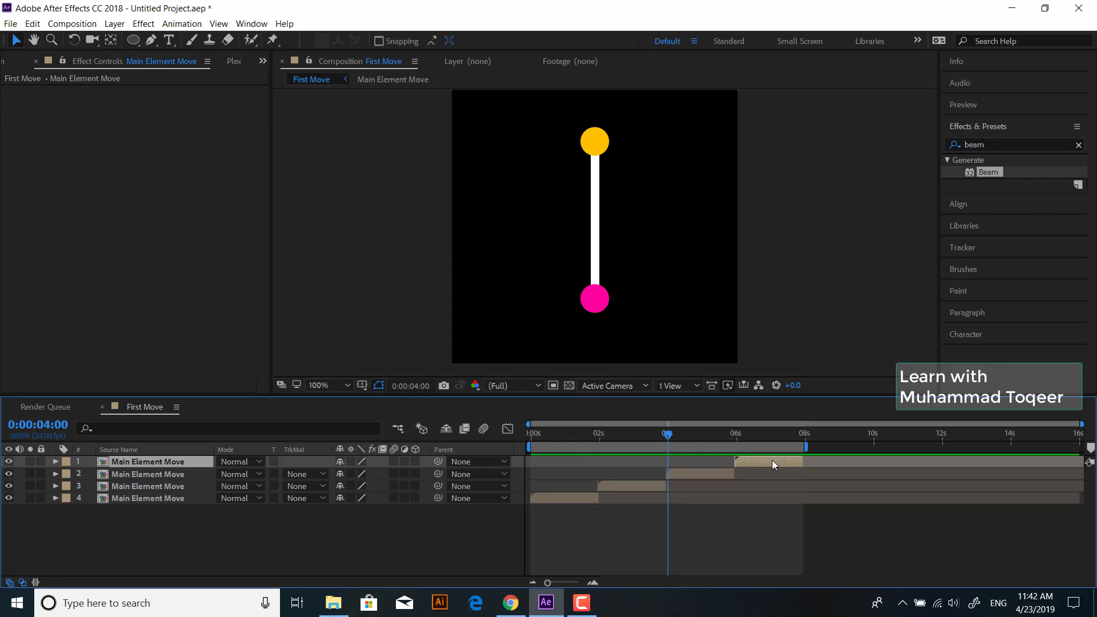
Step: Add further back-to-back copies, extend the work area to 14 seconds, and preview from the start
{"action": "key", "text": "ctrl+d"}
{"action": "left_click_drag", "start_coordinate": [797, 466], "coordinate": [988, 464]}
{"action": "key", "text": "ctrl+d"}
{"action": "key", "text": "ctrl+d"}
{"action": "left_click_drag", "start_coordinate": [805, 448], "coordinate": [1010, 448]}
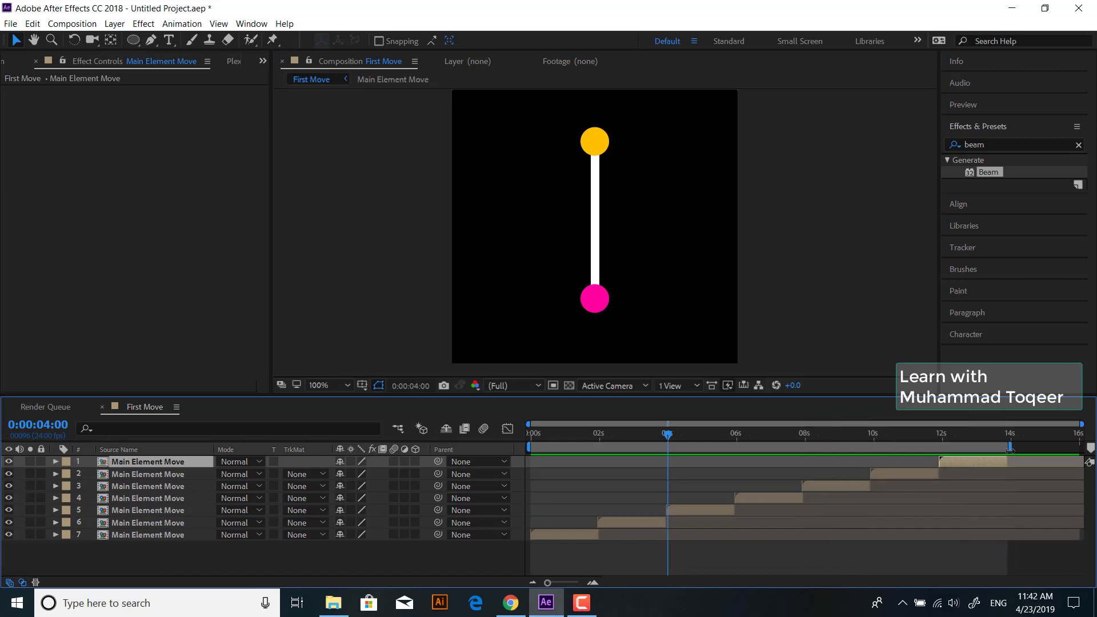
{"action": "key", "text": "Home"}
{"action": "key", "text": "space"}
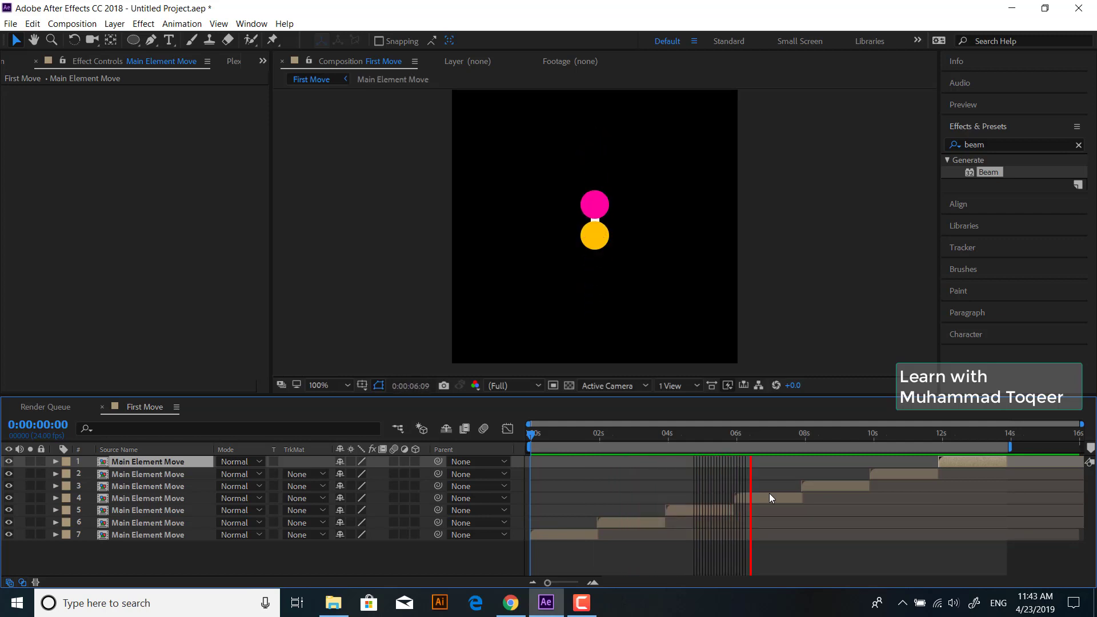
Step: Make a new composition with Width 1920, Height 1080, named 'Main DNA Move'
{"action": "key", "text": "space"}
{"action": "left_click", "coordinate": [72, 23]}
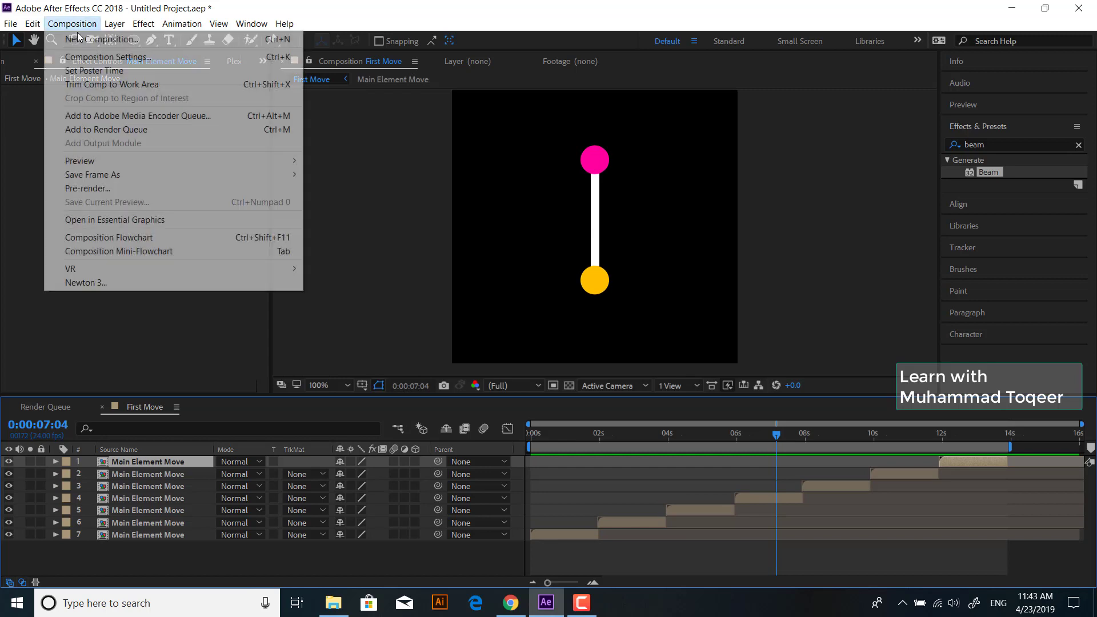
{"action": "left_click", "coordinate": [80, 37]}
{"action": "left_click", "coordinate": [420, 257]}
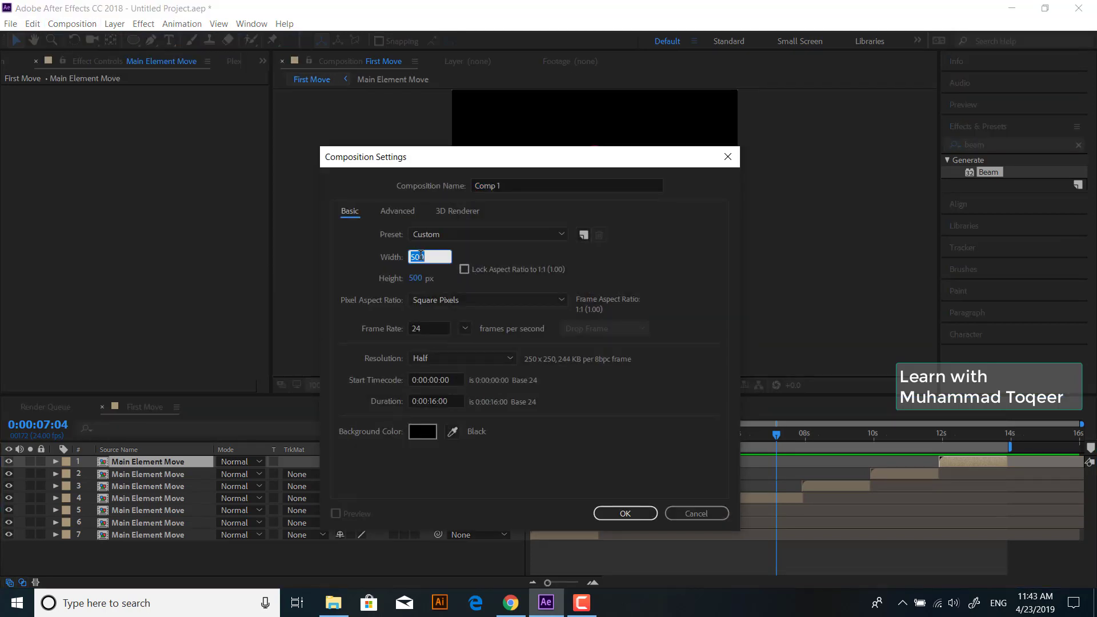
{"action": "type", "text": "1920"}
{"action": "key", "text": "Tab"}
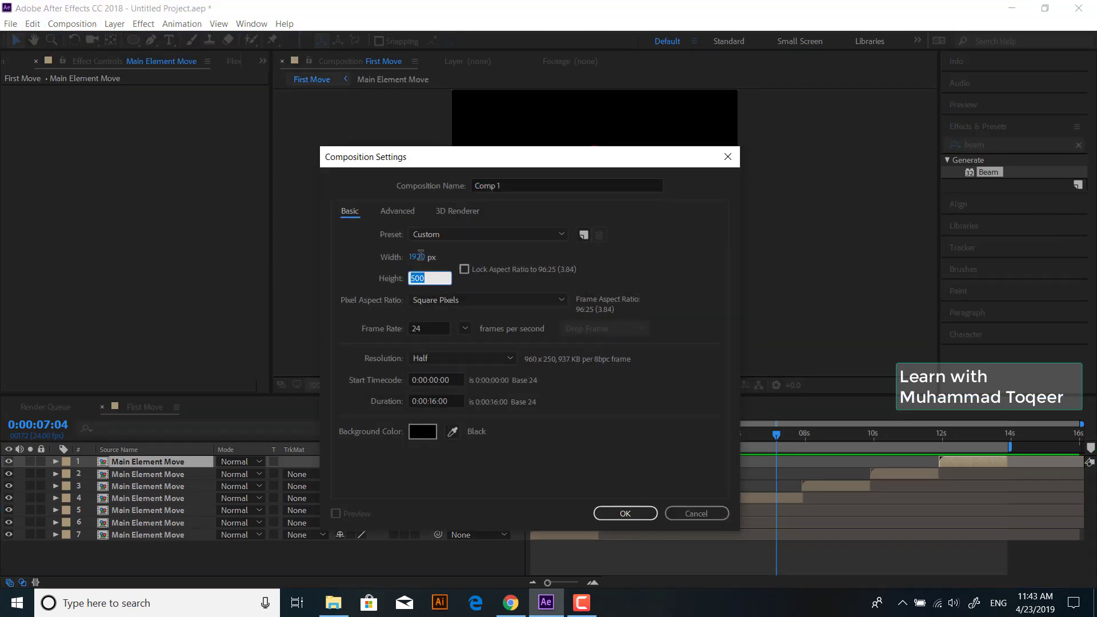
{"action": "type", "text": "1080"}
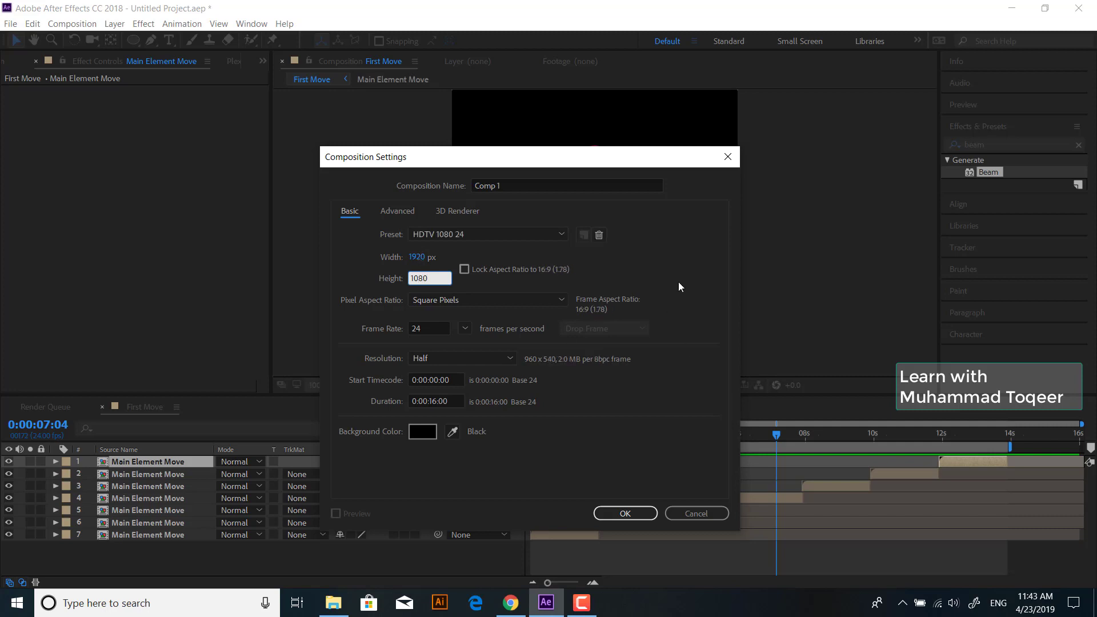
{"action": "left_click_drag", "start_coordinate": [513, 185], "coordinate": [394, 189]}
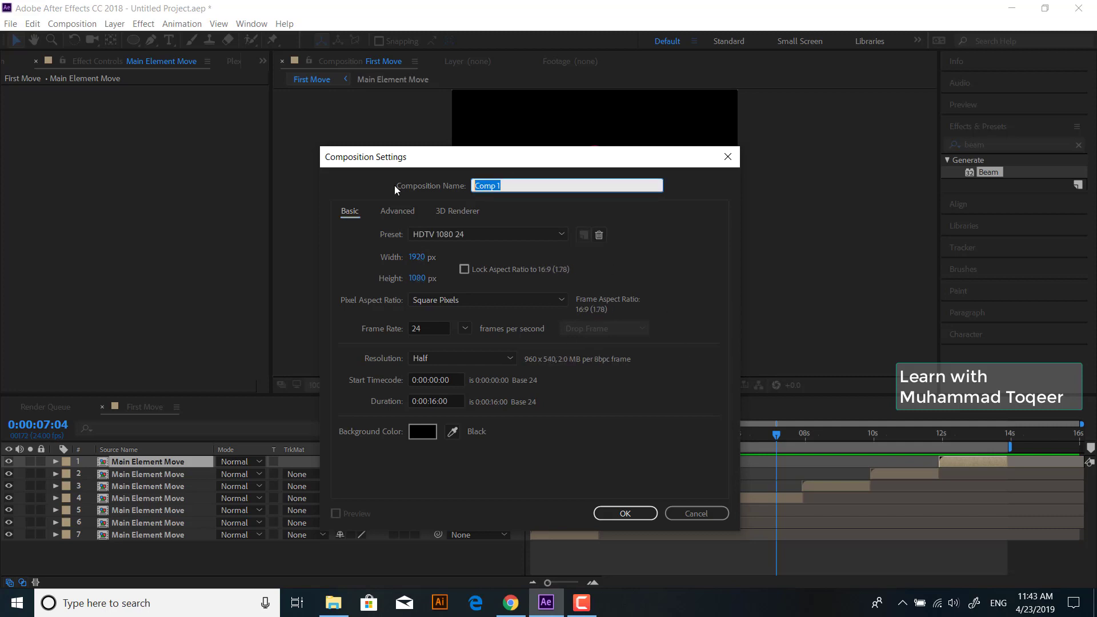
{"action": "type", "text": "Mai"}
{"action": "type", "text": "n Comp"}
{"action": "key", "text": "BackSpace"}
{"action": "key", "text": "BackSpace"}
{"action": "key", "text": "BackSpace"}
{"action": "key", "text": "BackSpace"}
{"action": "type", "text": "DNA M"}
{"action": "type", "text": "ove"}
{"action": "key", "text": "Return"}
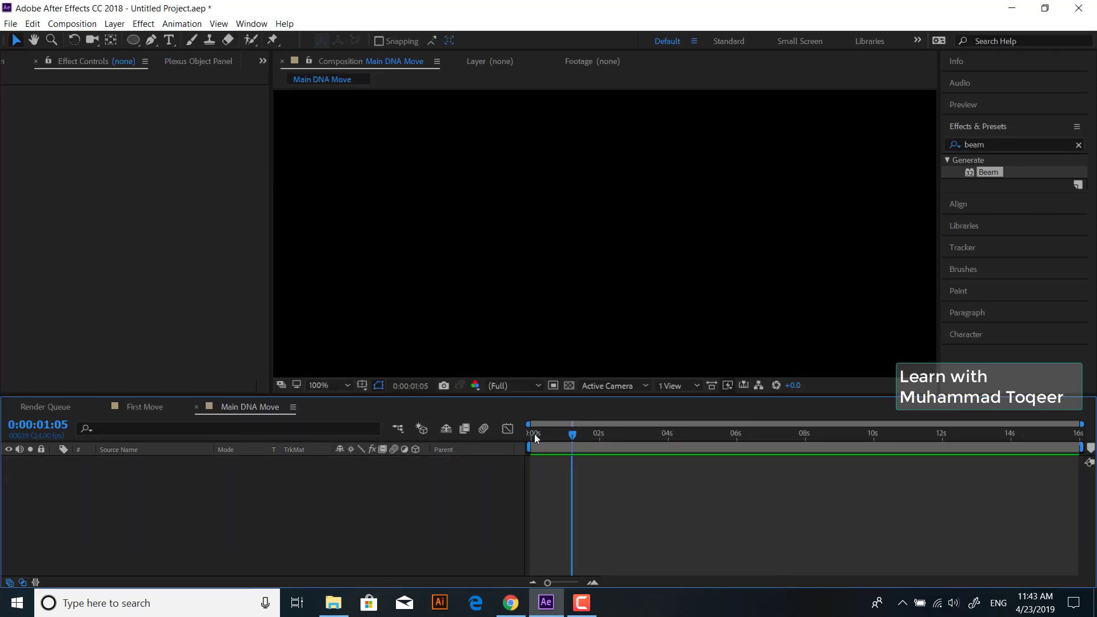
Step: Bring up the Project panel and select the First Move composition in it
{"action": "left_click", "coordinate": [136, 413]}
{"action": "mouse_move", "coordinate": [598, 443]}
{"action": "left_mouse_down"}
{"action": "mouse_move", "coordinate": [857, 442]}
{"action": "mouse_move", "coordinate": [525, 442]}
{"action": "left_mouse_up"}
{"action": "left_click", "coordinate": [206, 409]}
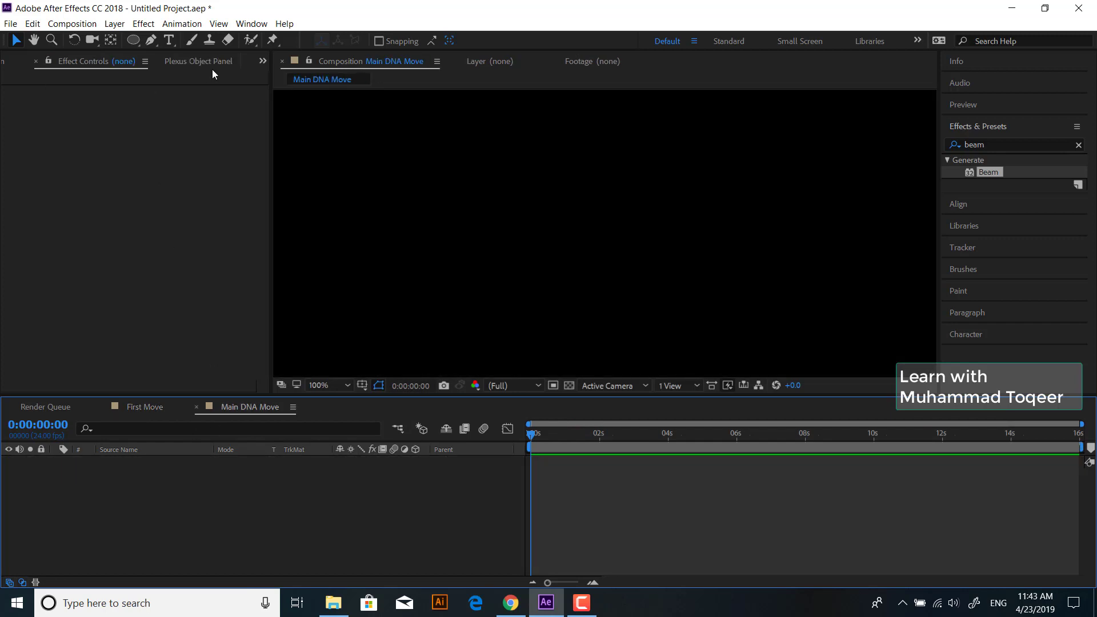
{"action": "left_click", "coordinate": [262, 61]}
{"action": "left_click", "coordinate": [282, 80]}
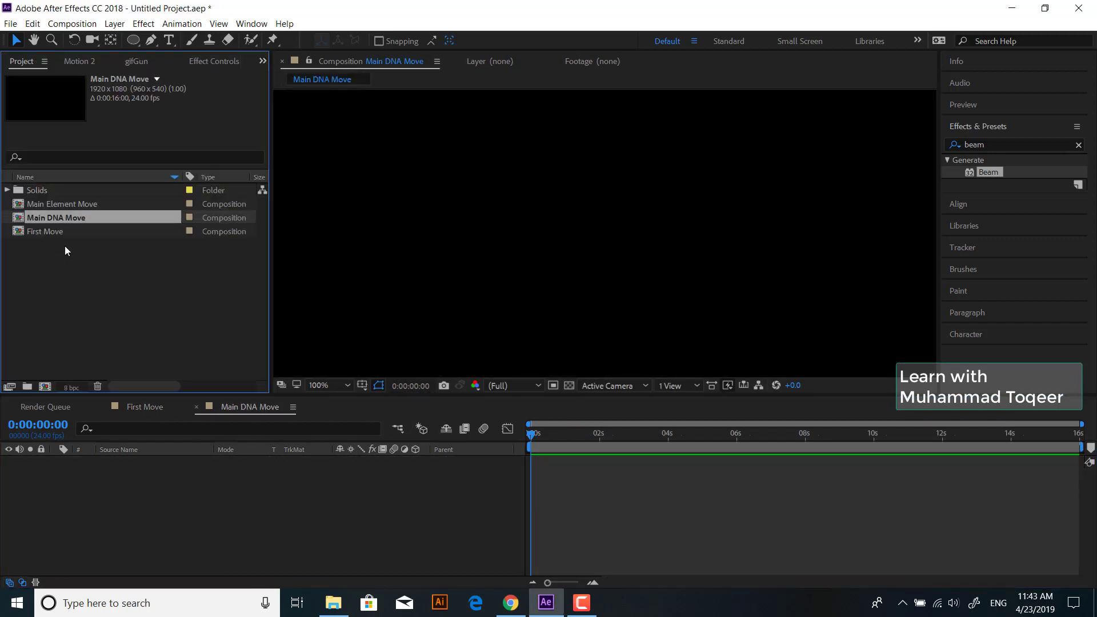
{"action": "left_click", "coordinate": [58, 203]}
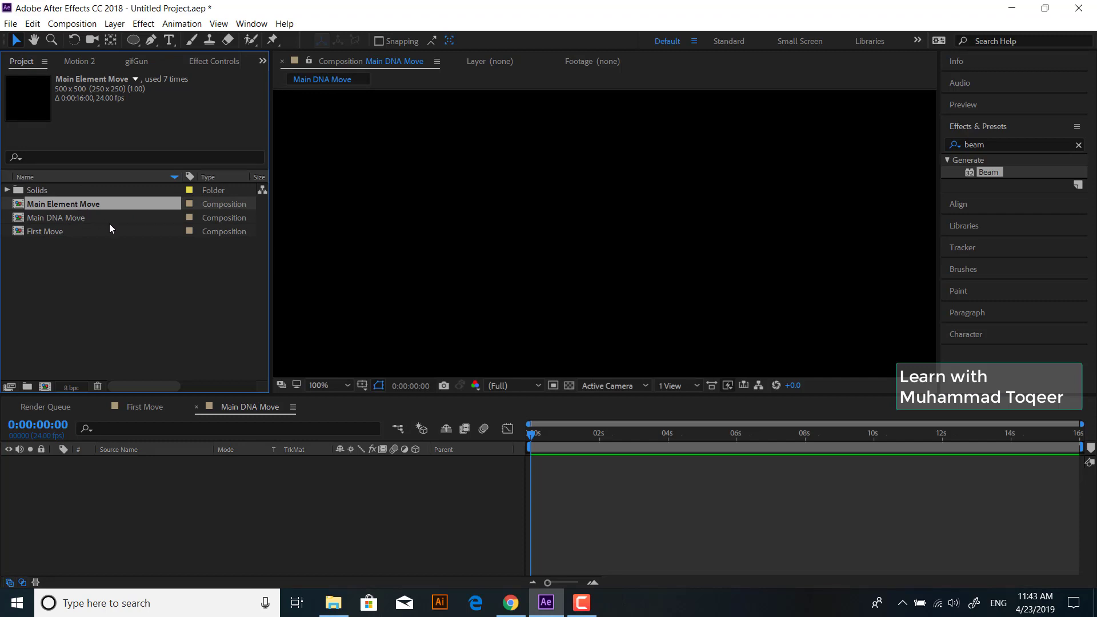
{"action": "left_click", "coordinate": [148, 412]}
{"action": "left_click", "coordinate": [233, 406]}
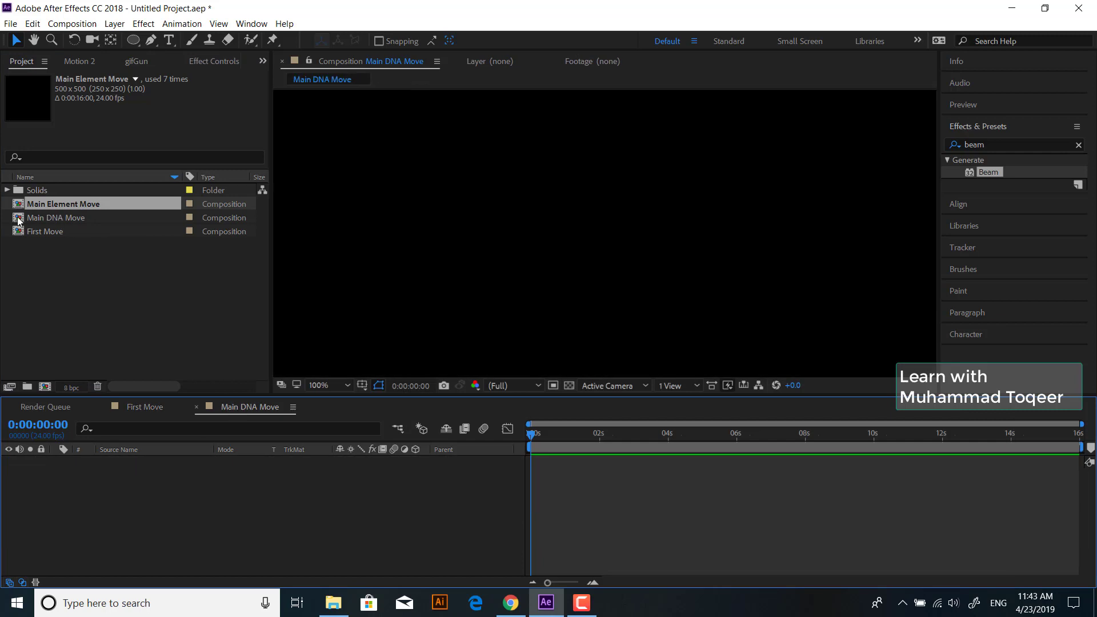
{"action": "left_click", "coordinate": [44, 231]}
Step: Add First Move as a layer in Main DNA Move, fit the viewer, and shift it left
{"action": "left_click_drag", "start_coordinate": [23, 230], "coordinate": [594, 472]}
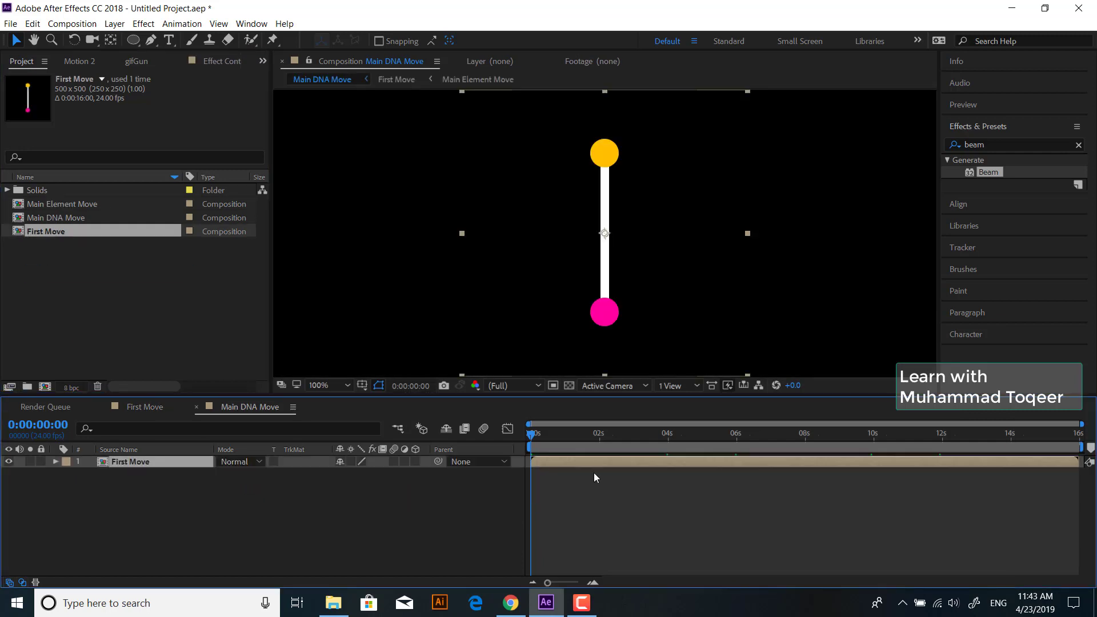
{"action": "mouse_move", "coordinate": [537, 443]}
{"action": "left_mouse_down"}
{"action": "mouse_move", "coordinate": [1030, 439]}
{"action": "mouse_move", "coordinate": [532, 439]}
{"action": "left_mouse_up"}
{"action": "key", "text": "space"}
{"action": "left_click", "coordinate": [326, 384]}
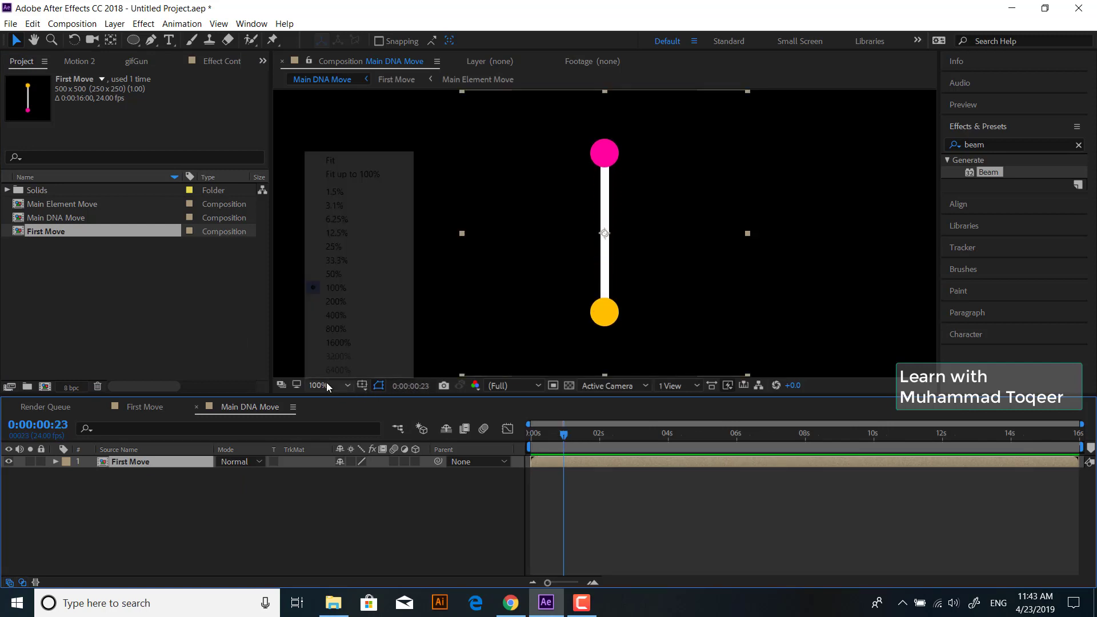
{"action": "left_click", "coordinate": [354, 174]}
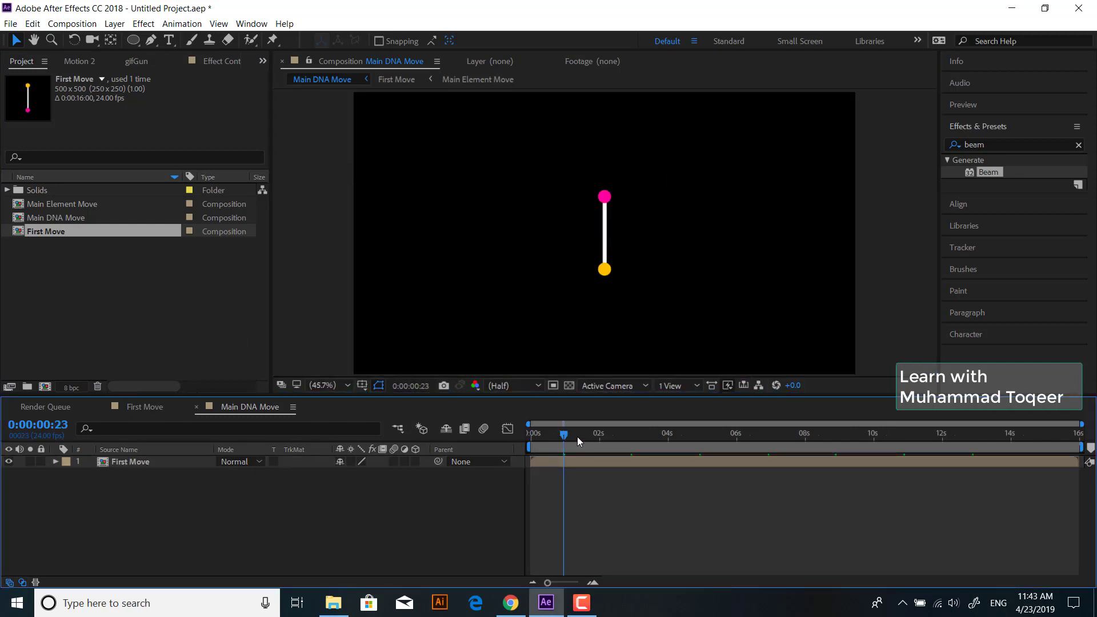
{"action": "key", "text": "Home"}
{"action": "left_click_drag", "start_coordinate": [603, 266], "coordinate": [417, 275]}
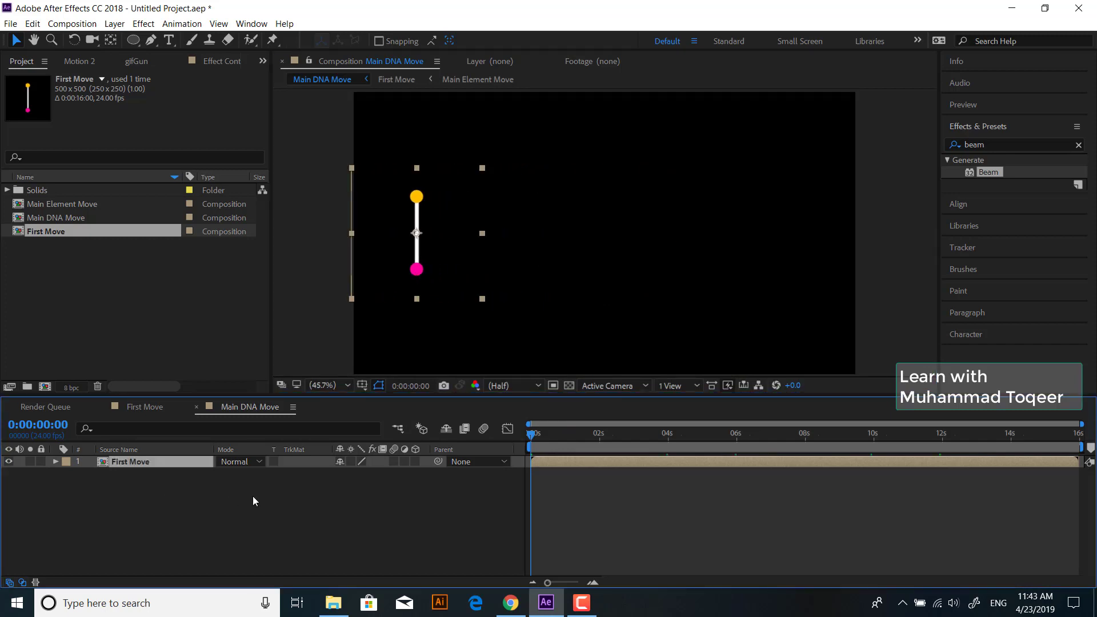
Step: Duplicate the First Move layer several times, offsetting each copy to the right
{"action": "key", "text": "ctrl+d"}
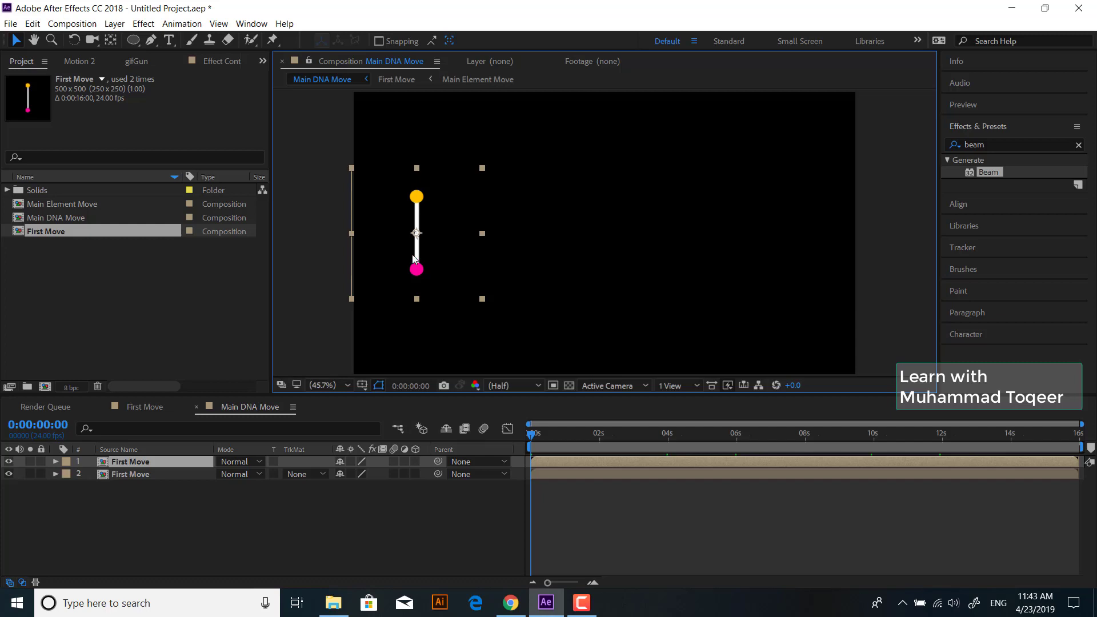
{"action": "left_click_drag", "start_coordinate": [412, 257], "coordinate": [608, 256]}
{"action": "key", "text": "ctrl+d"}
{"action": "key", "text": "ctrl+d"}
{"action": "key", "text": "ctrl+d"}
{"action": "key", "text": "ctrl+d"}
{"action": "key", "text": "ctrl+d"}
{"action": "key", "text": "ctrl+d"}
{"action": "key", "text": "ctrl+d"}
{"action": "key", "text": "ctrl+d"}
{"action": "key", "text": "ctrl+d"}
{"action": "key", "text": "ctrl+d"}
{"action": "key", "text": "ctrl+d"}
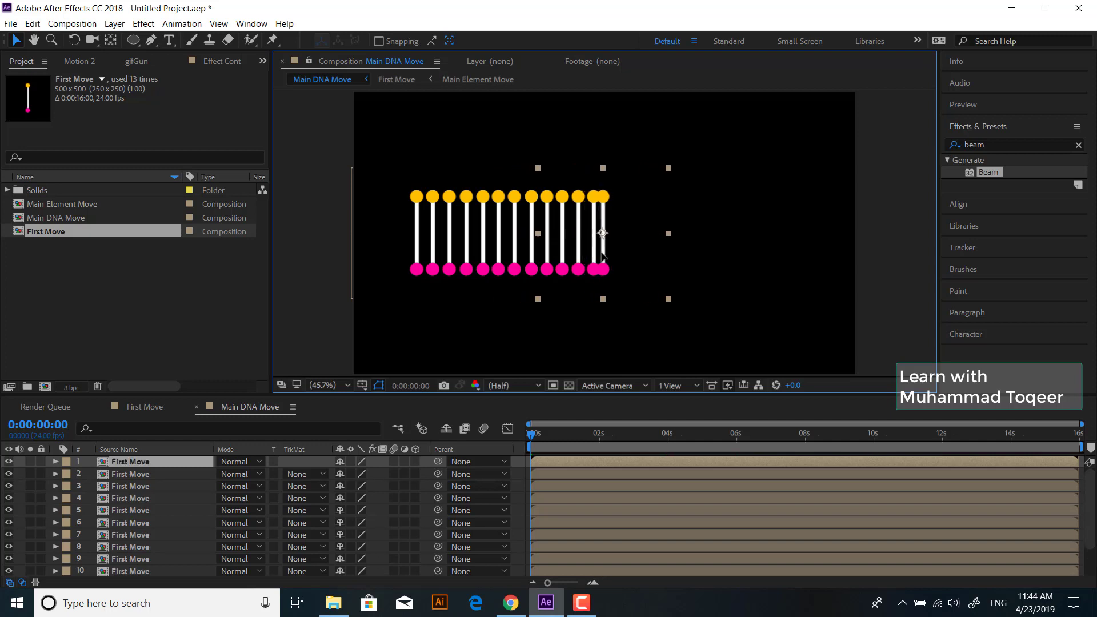
{"action": "key", "text": "ctrl+d"}
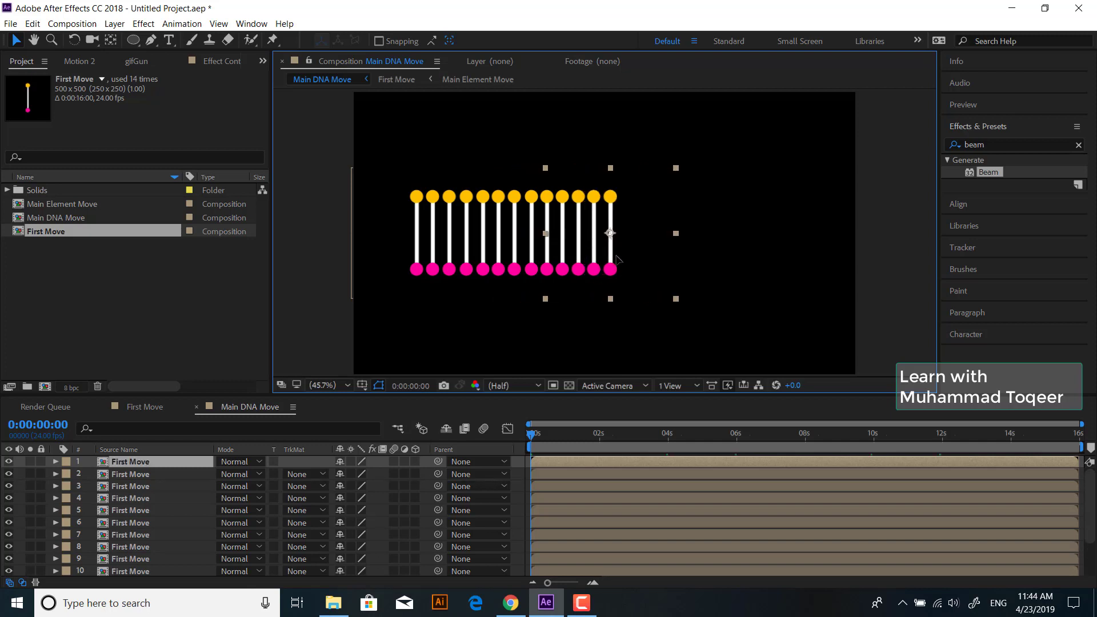
{"action": "mouse_move", "coordinate": [610, 254]}
{"action": "left_mouse_down"}
{"action": "mouse_move", "coordinate": [643, 271]}
{"action": "mouse_move", "coordinate": [669, 254]}
{"action": "mouse_move", "coordinate": [690, 257]}
{"action": "left_mouse_up"}
{"action": "key", "text": "ctrl+d"}
{"action": "key", "text": "ctrl+d"}
{"action": "key", "text": "ctrl+d"}
{"action": "key", "text": "ctrl+d"}
Step: Select all 18 element layers and drag the row right in the viewer
{"action": "left_click", "coordinate": [162, 477]}
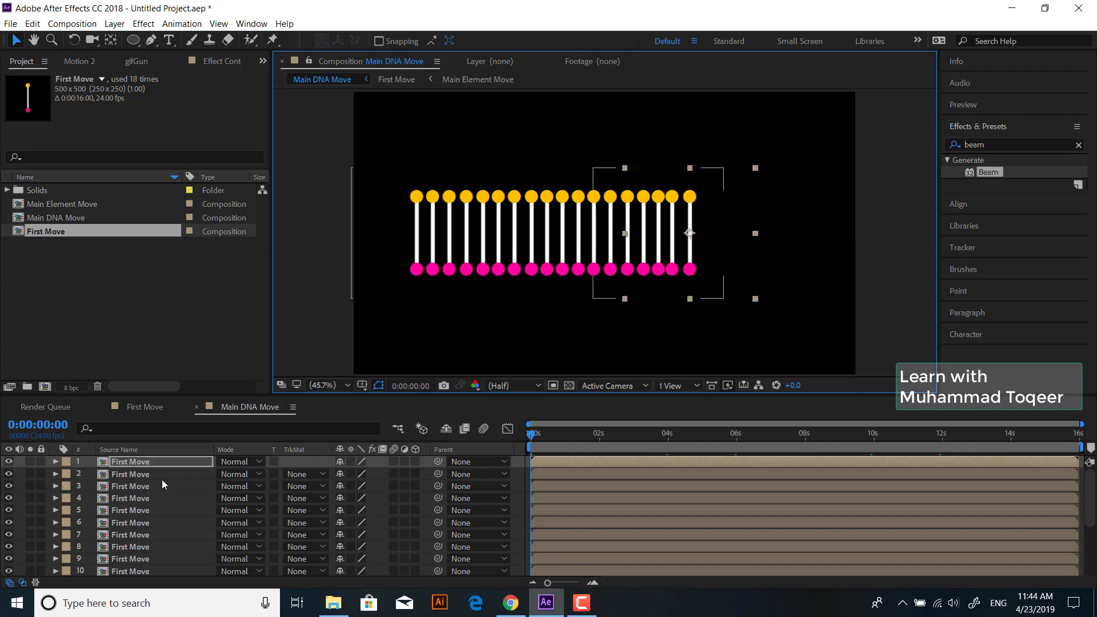
{"action": "left_click", "coordinate": [674, 244]}
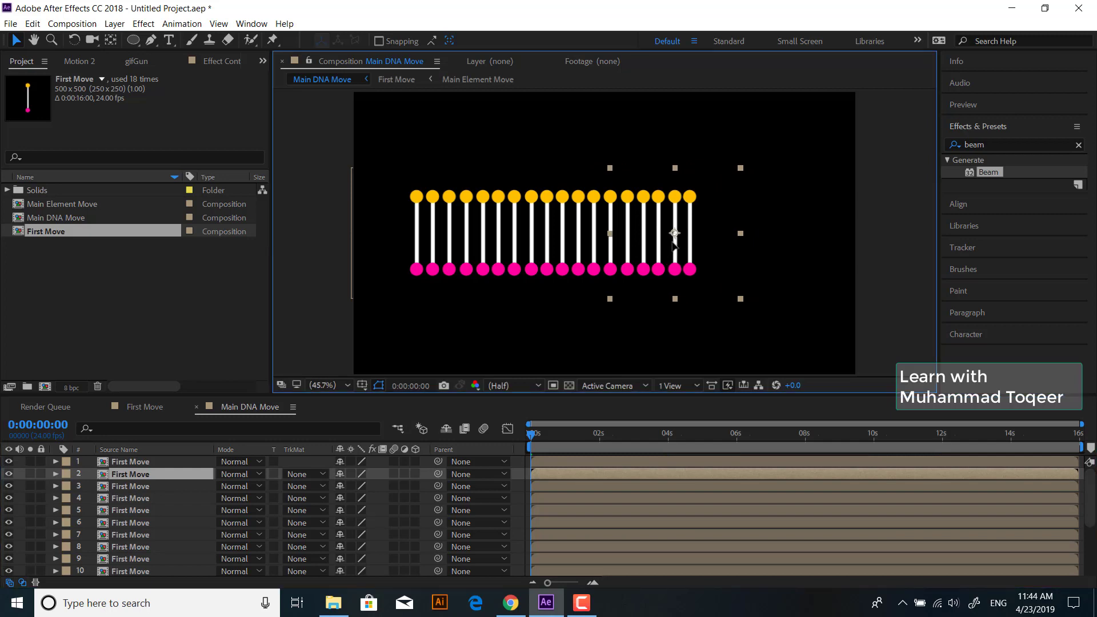
{"action": "key", "text": "ctrl+Down"}
{"action": "key", "text": "ctrl+Down"}
{"action": "key", "text": "ctrl+Down"}
{"action": "key", "text": "ctrl+Down"}
{"action": "key", "text": "ctrl+Down"}
{"action": "key", "text": "ctrl+Down"}
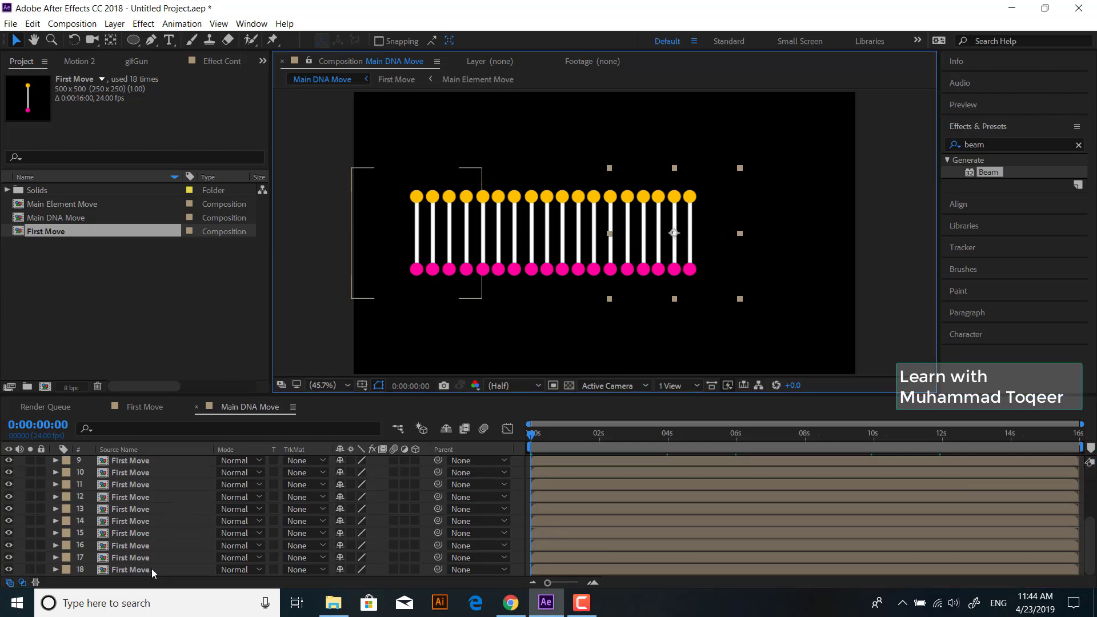
{"action": "key", "text": "ctrl+Down"}
{"action": "key", "text": "ctrl+Down"}
{"action": "key", "text": "ctrl+Up"}
{"action": "key", "text": "ctrl+Up"}
{"action": "key", "text": "ctrl+Up"}
{"action": "key", "text": "ctrl+Up"}
{"action": "key", "text": "ctrl+Up"}
{"action": "key", "text": "ctrl+Up"}
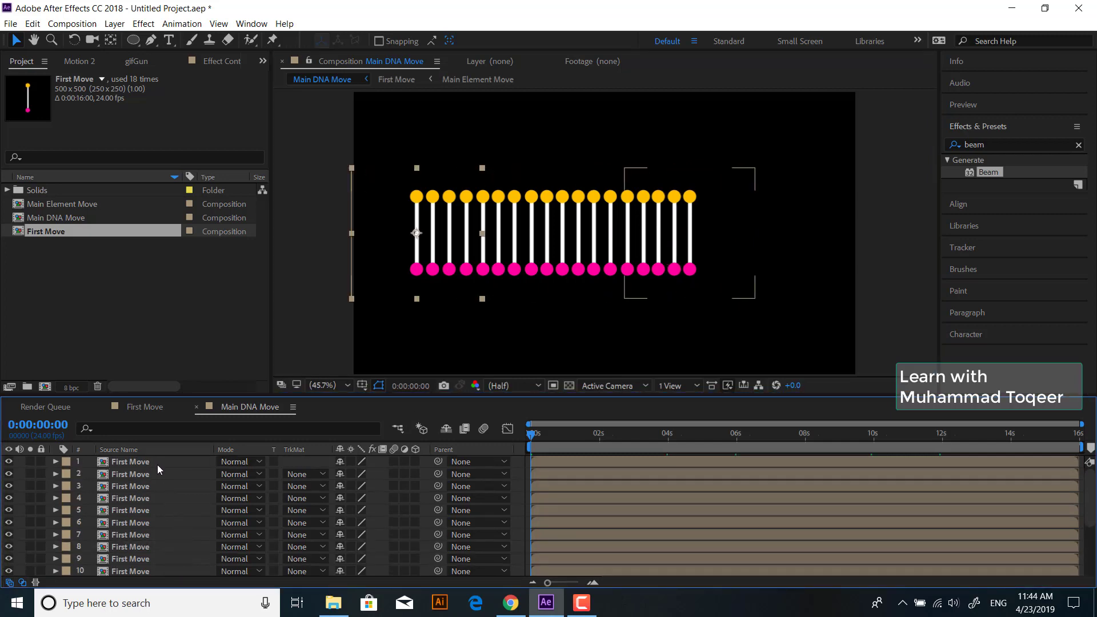
{"action": "key", "text": "ctrl+a"}
{"action": "left_click_drag", "start_coordinate": [587, 257], "coordinate": [619, 263]}
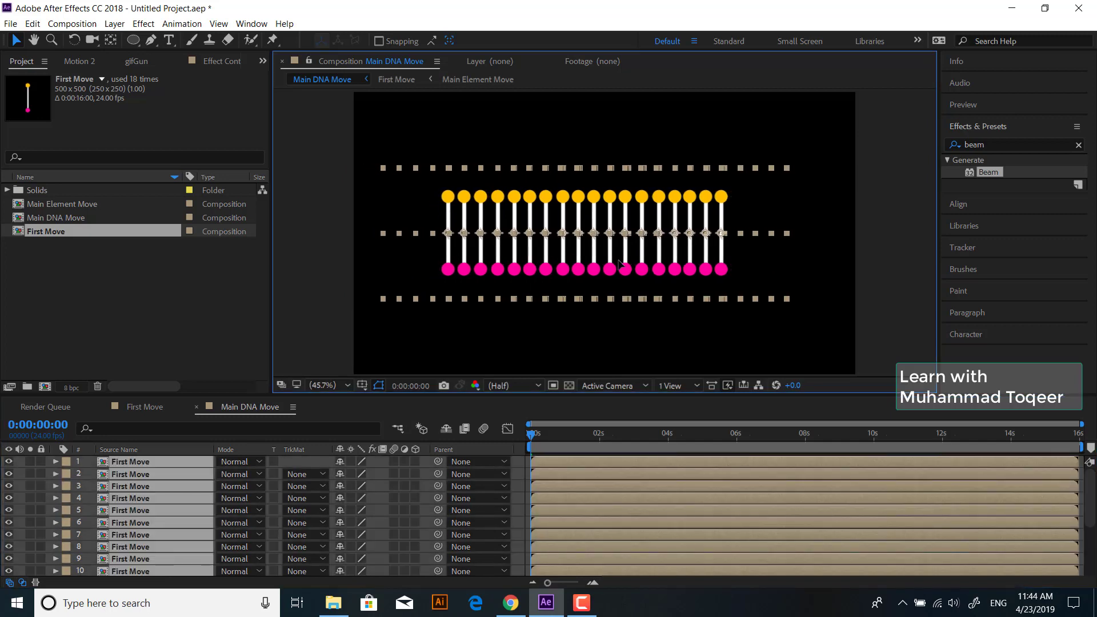
Step: Show the title/action safe guides and nudge the strand right to the frame centre
{"action": "left_click", "coordinate": [362, 385]}
{"action": "left_click", "coordinate": [394, 428]}
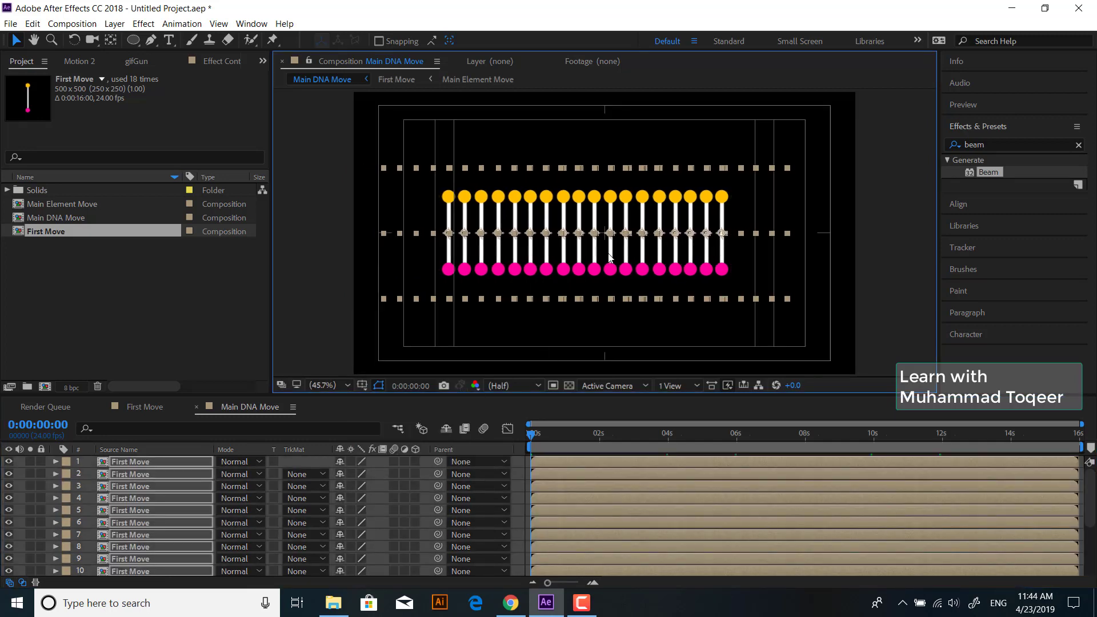
{"action": "left_click_drag", "start_coordinate": [610, 258], "coordinate": [634, 257]}
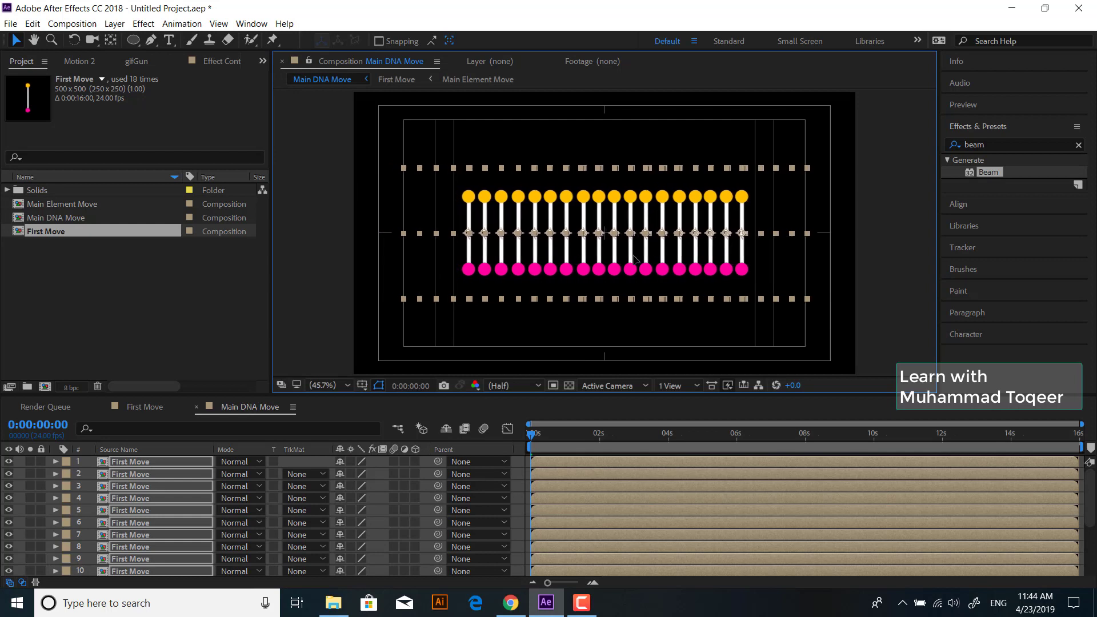
{"action": "left_click_drag", "start_coordinate": [634, 256], "coordinate": [635, 256]}
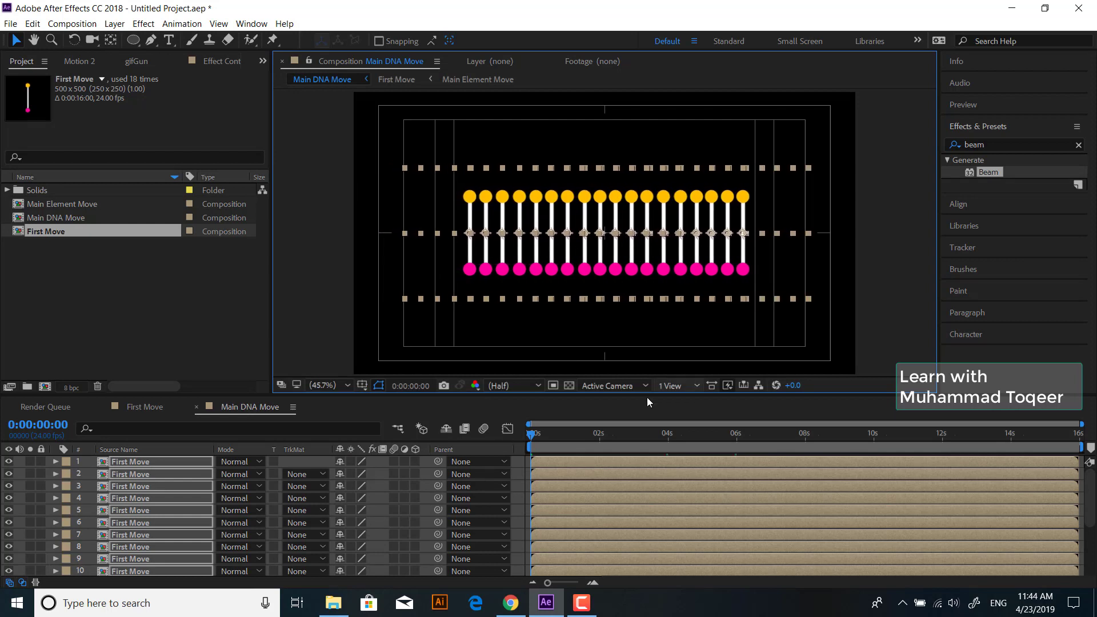
{"action": "left_click", "coordinate": [575, 437]}
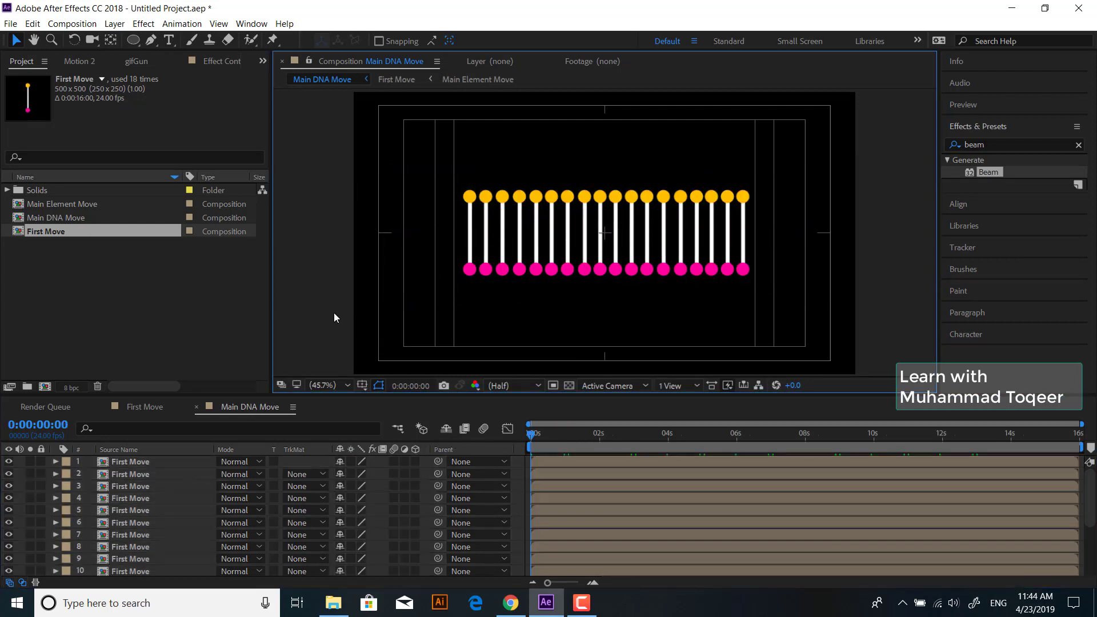
Step: Preview the centred animation, then select the last element layer
{"action": "key", "text": "space"}
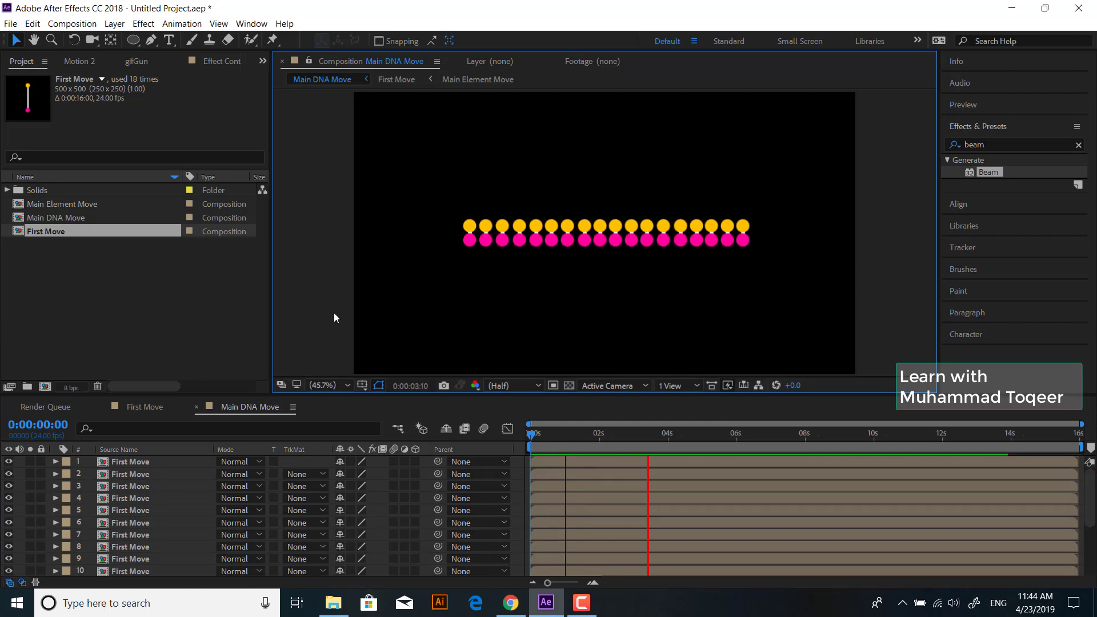
{"action": "key", "text": "space"}
{"action": "key", "text": "apostrophe"}
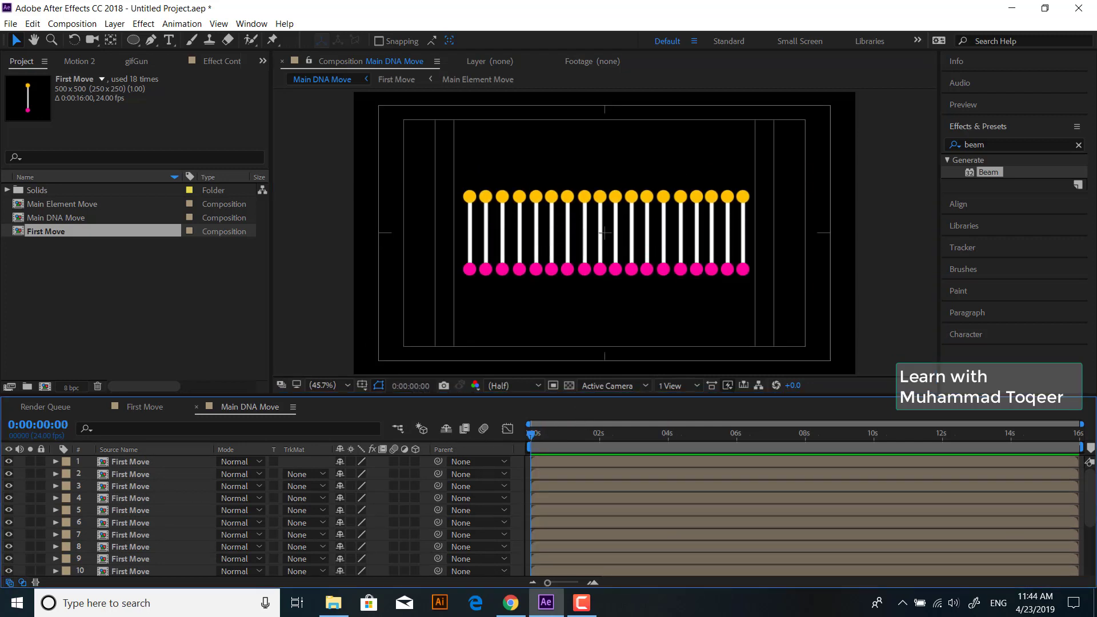
{"action": "scroll", "coordinate": [1089, 519], "scroll_direction": "down", "scroll_amount": 4}
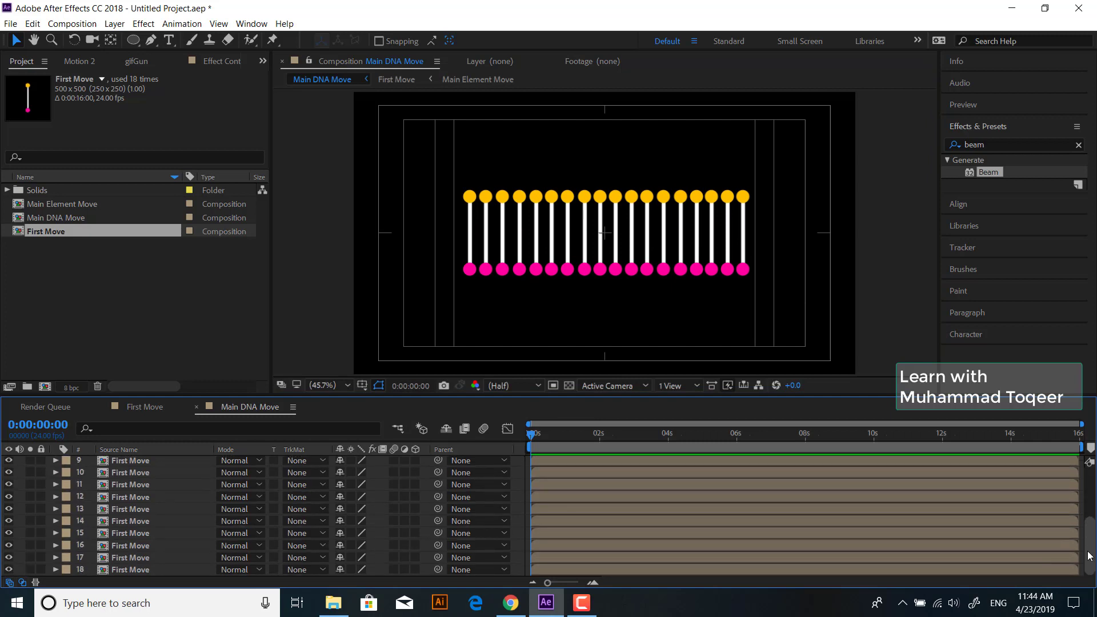
{"action": "left_click", "coordinate": [160, 571]}
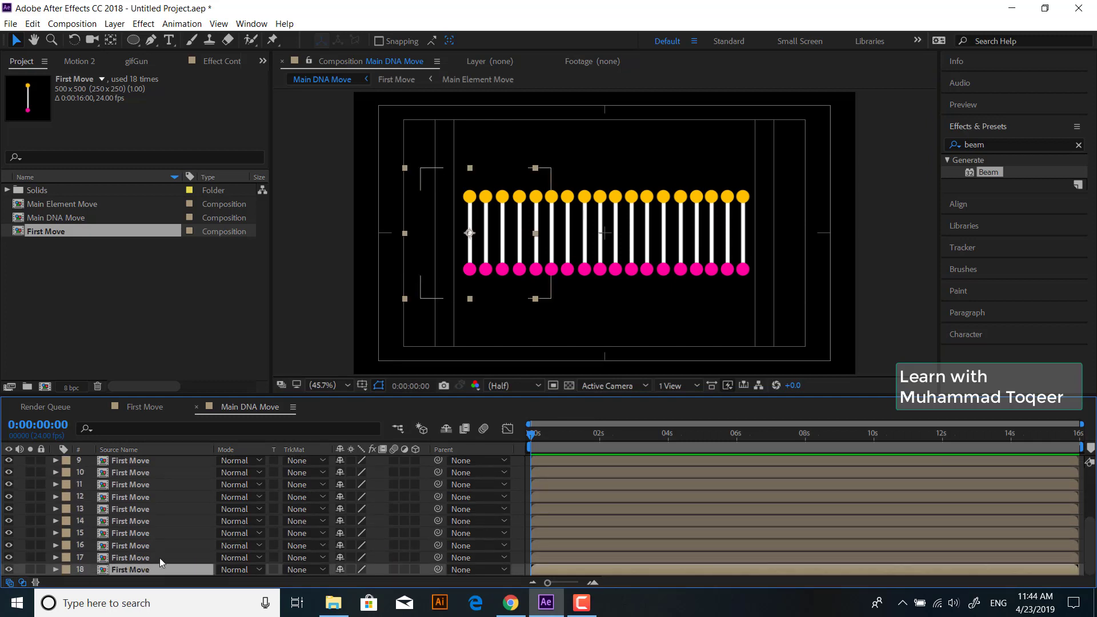
{"action": "scroll", "coordinate": [159, 558], "scroll_direction": "up", "scroll_amount": 4}
Step: Select every element layer and try Keyframe Assistant's Sequence Layers command
{"action": "left_click", "coordinate": [143, 463], "text": "shift"}
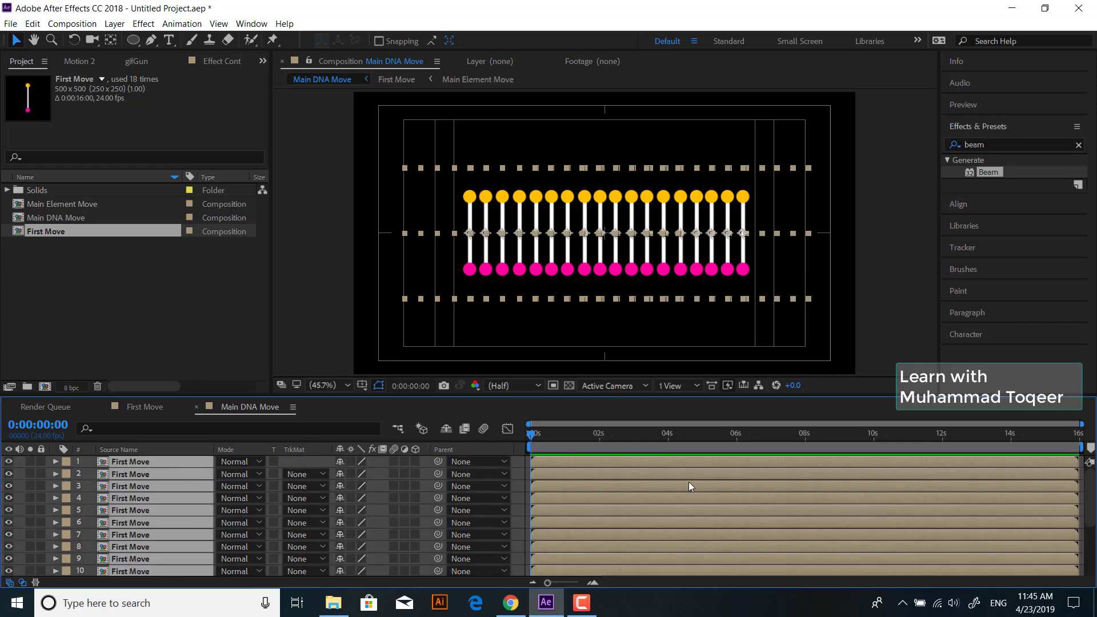
{"action": "left_click", "coordinate": [144, 24]}
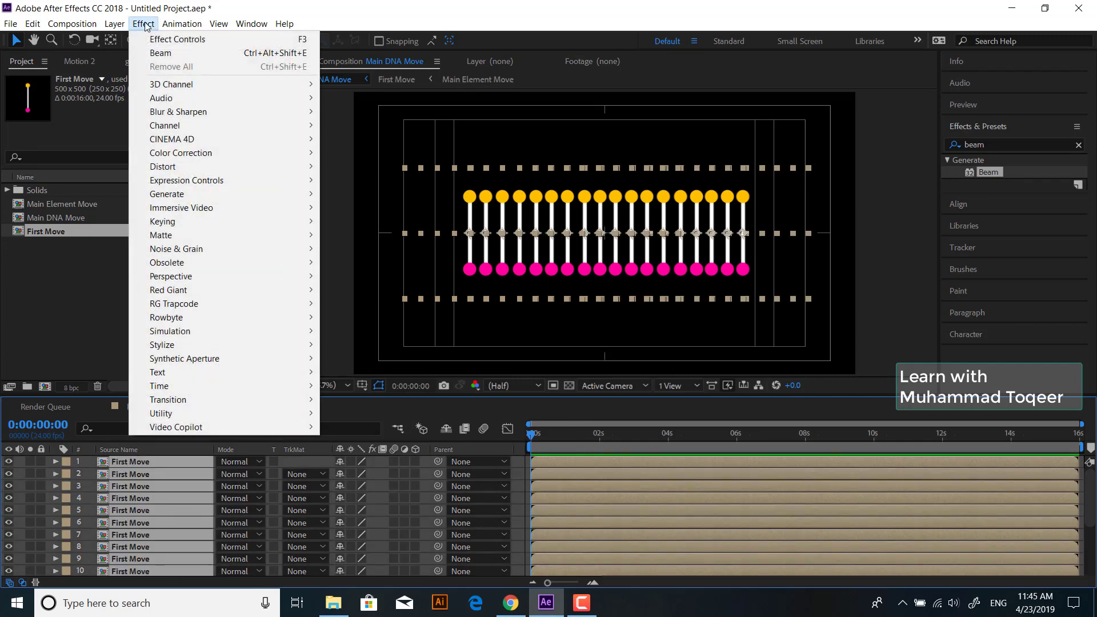
{"action": "mouse_move", "coordinate": [181, 26]}
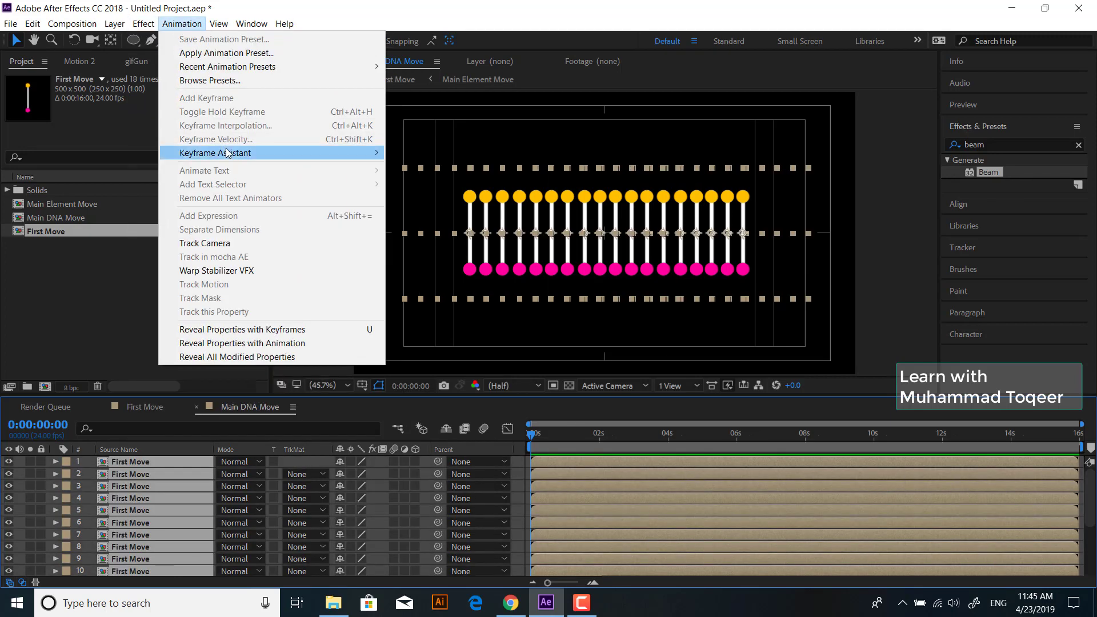
{"action": "mouse_move", "coordinate": [228, 153]}
{"action": "left_click", "coordinate": [454, 264]}
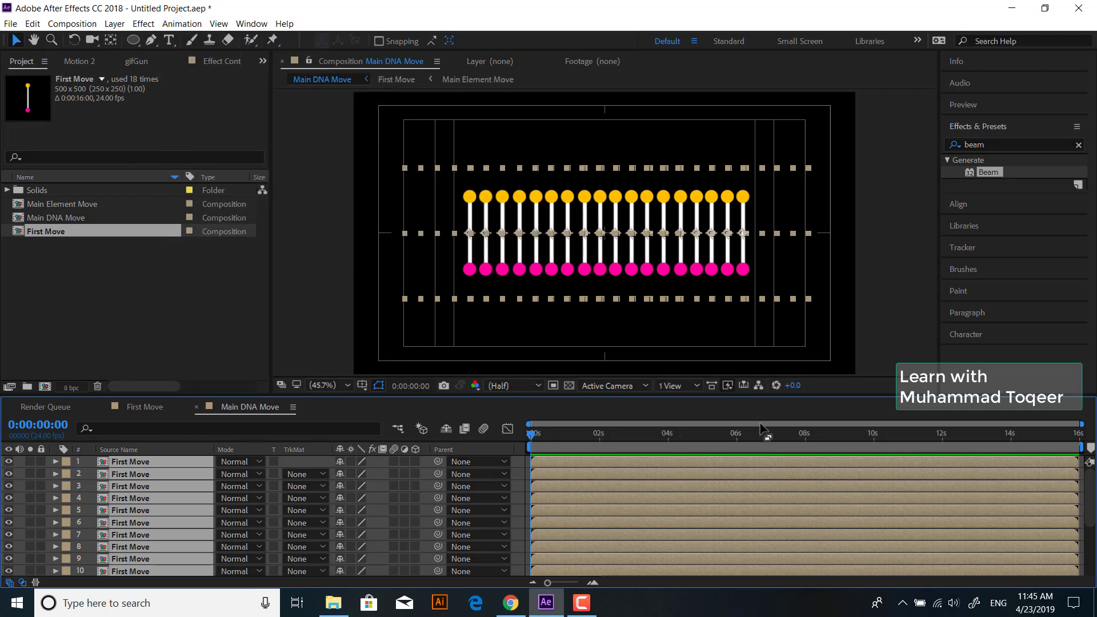
Step: Scrub to the composition end and back to the start, then reopen the Animation menu
{"action": "left_click_drag", "start_coordinate": [873, 436], "coordinate": [1078, 436]}
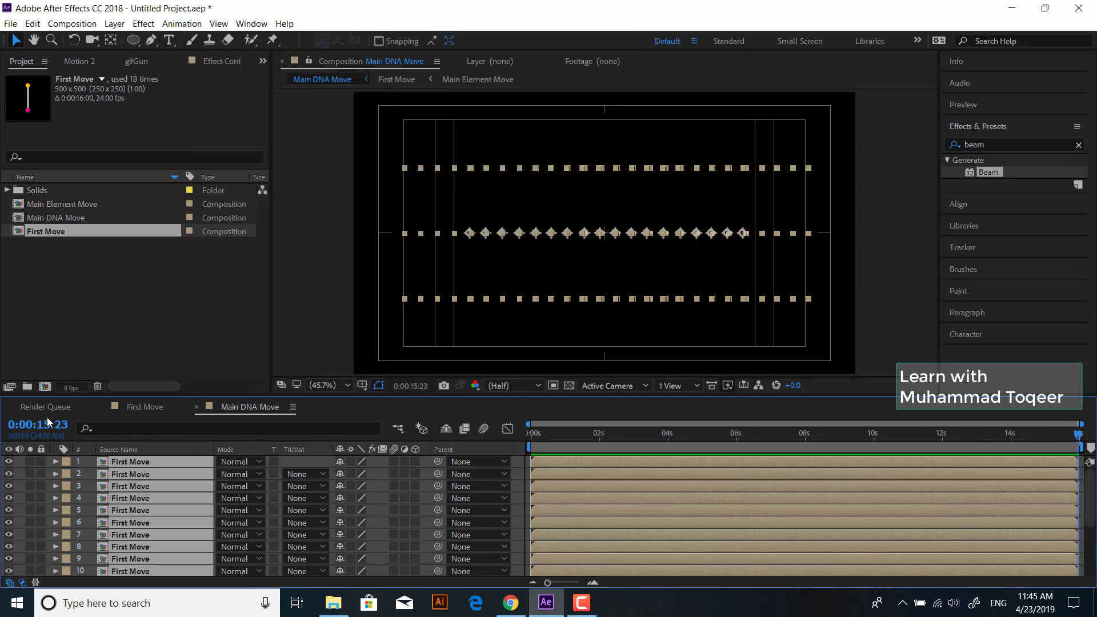
{"action": "left_click_drag", "start_coordinate": [554, 440], "coordinate": [448, 439]}
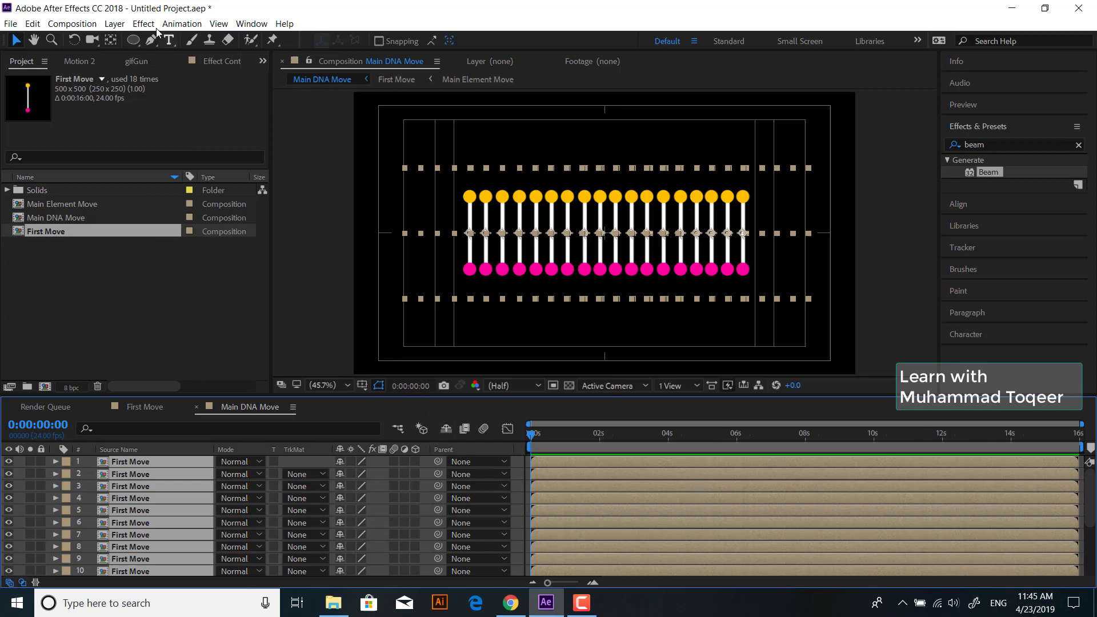
{"action": "left_click", "coordinate": [177, 24]}
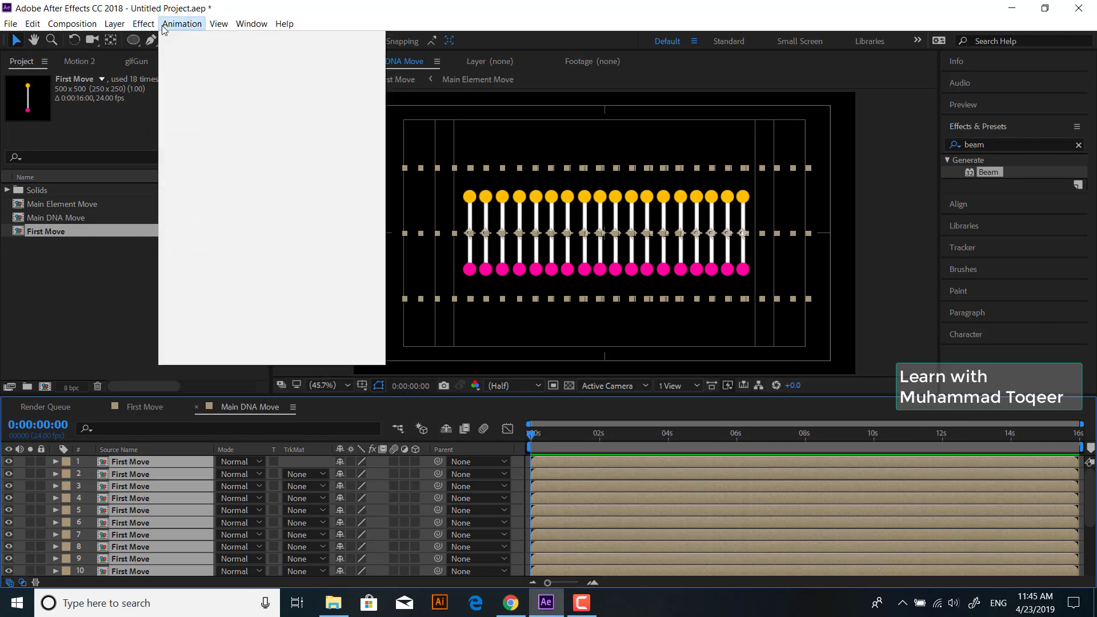
Step: Sequence the layers with Overlap on and a 0:00:15:20 duration, then preview the staggered helix
{"action": "mouse_move", "coordinate": [240, 153]}
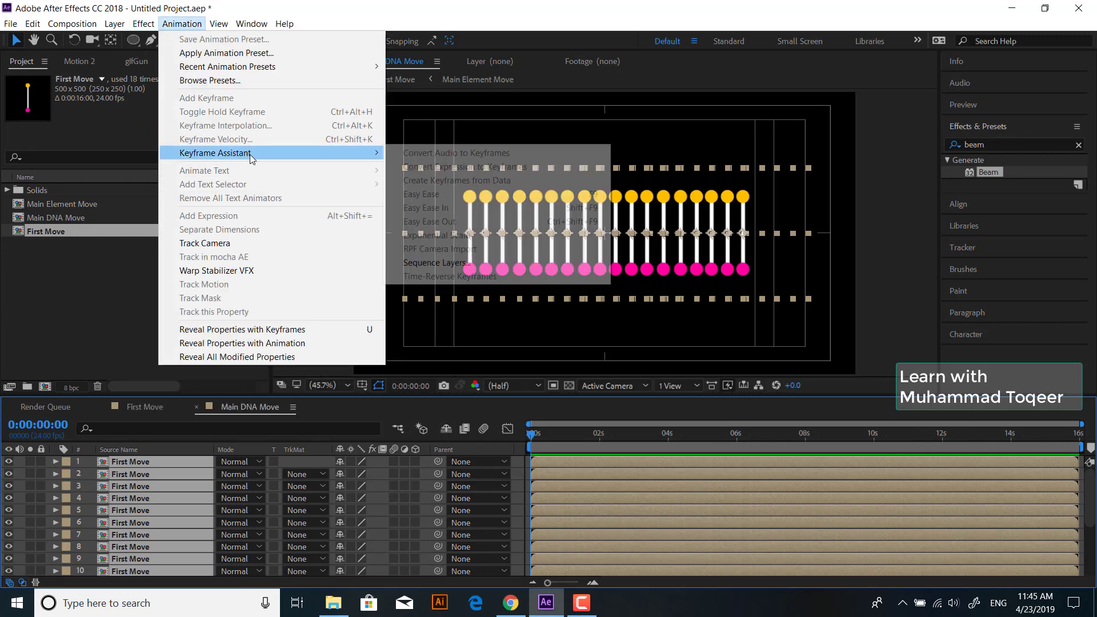
{"action": "left_click", "coordinate": [453, 257]}
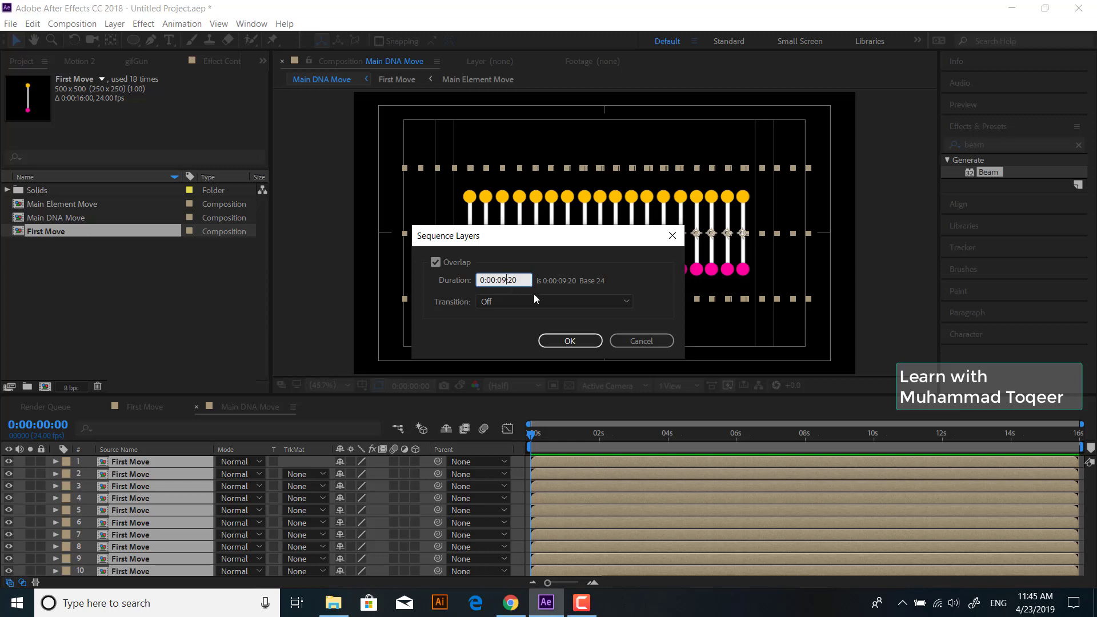
{"action": "type", "text": "15"}
{"action": "key", "text": "Return"}
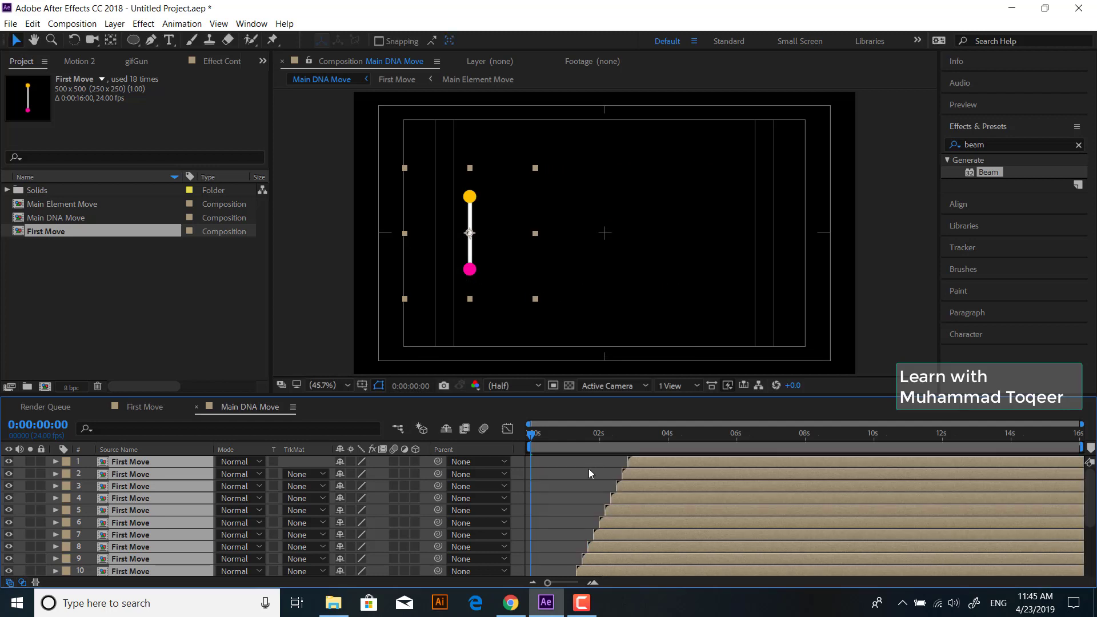
{"action": "key", "text": "space"}
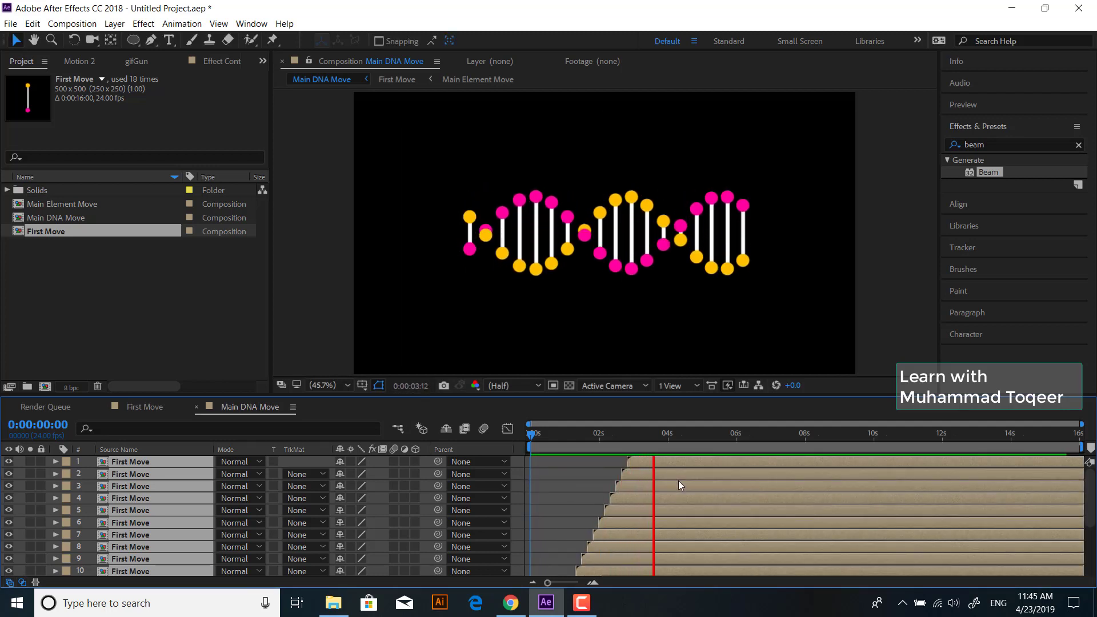
{"action": "left_click_drag", "start_coordinate": [667, 444], "coordinate": [628, 440]}
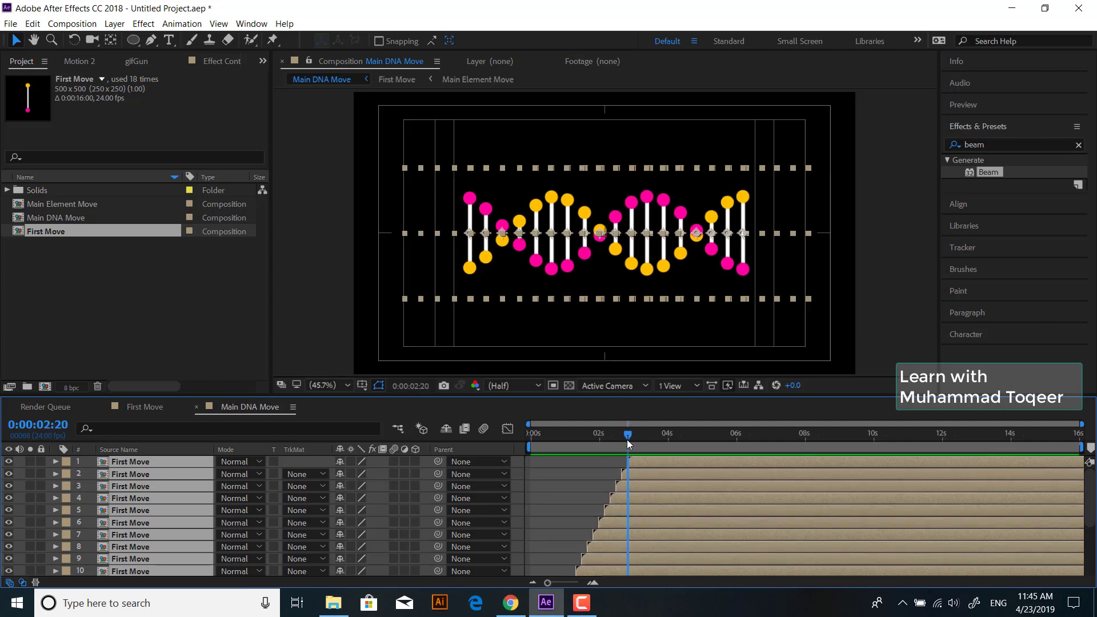
{"action": "scroll", "coordinate": [1017, 511], "scroll_direction": "down", "scroll_amount": 4}
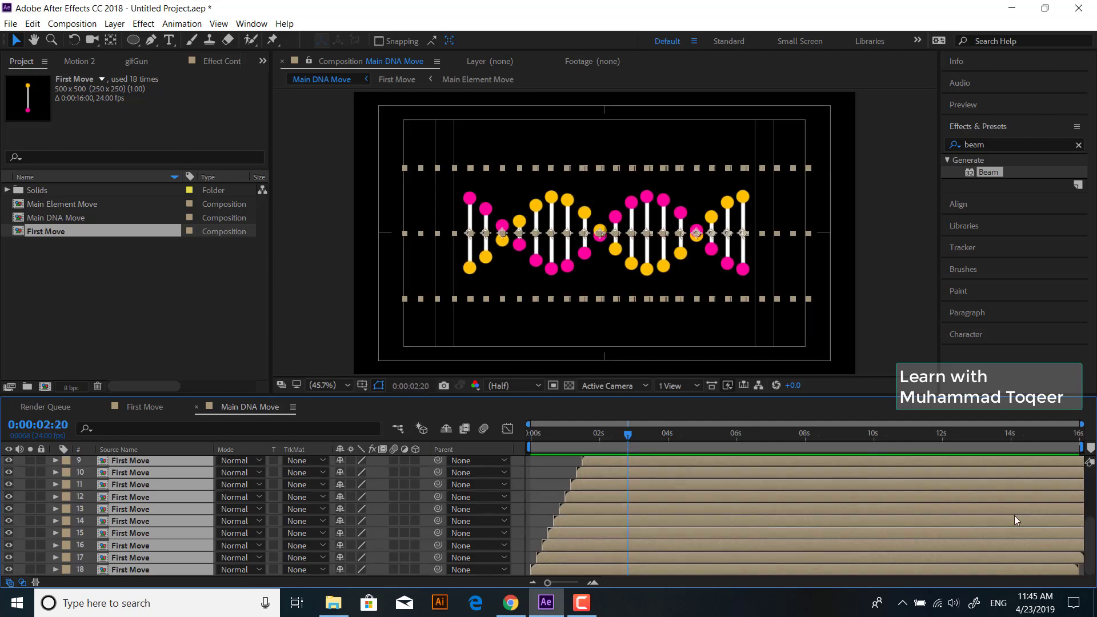
Step: Make all layers start at 0s and preview the animation up to the 10-second mark
{"action": "key", "text": "Home"}
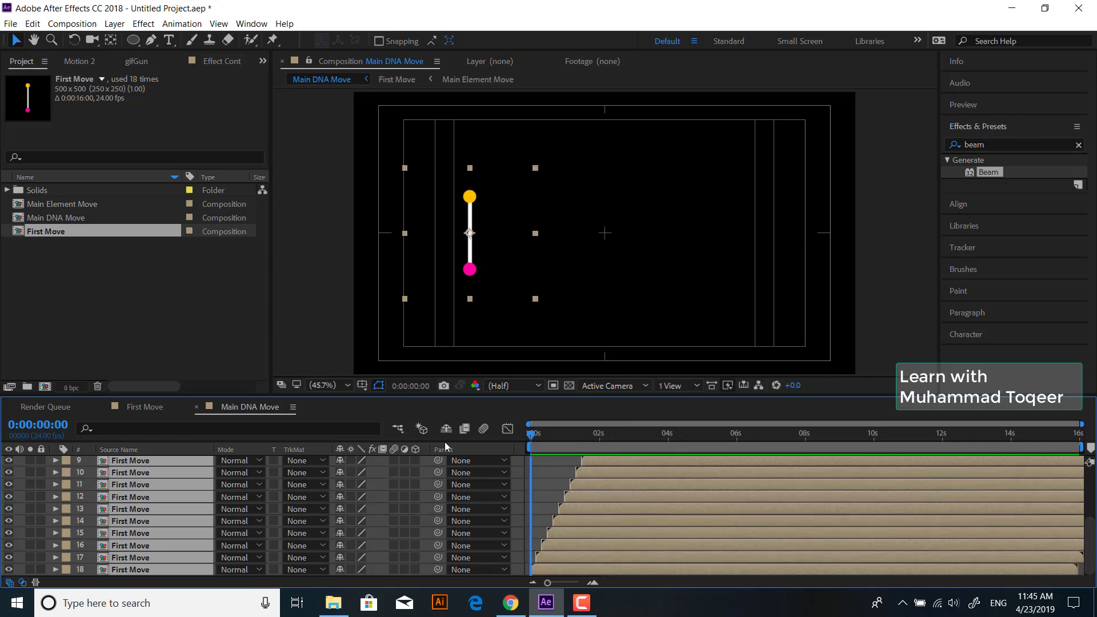
{"action": "scroll", "coordinate": [671, 500], "scroll_direction": "up", "scroll_amount": 4}
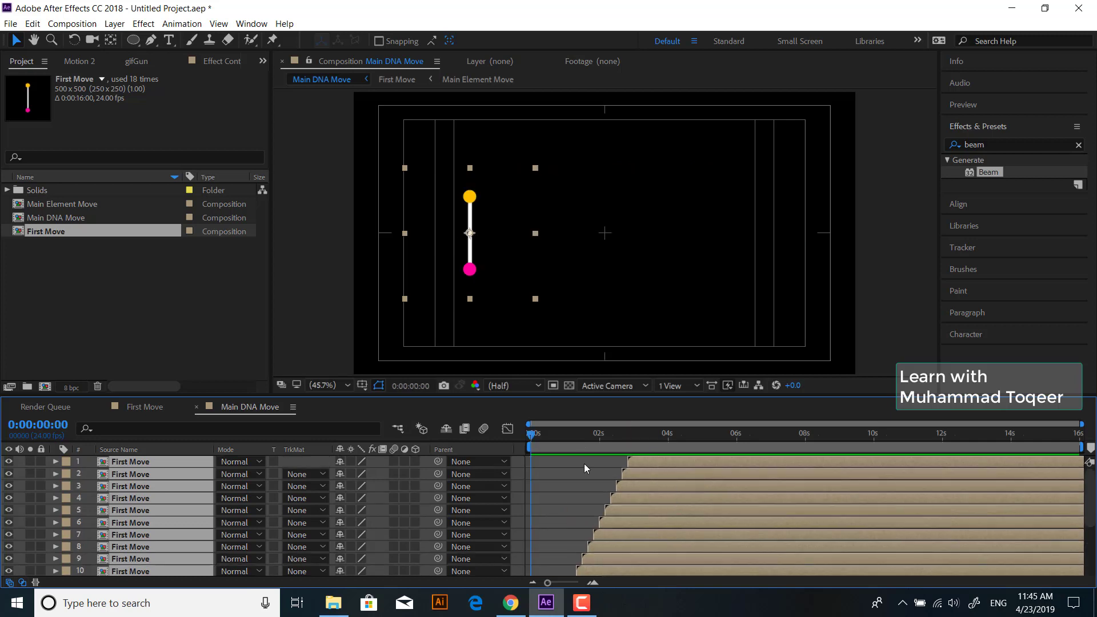
{"action": "key", "text": "bracketleft"}
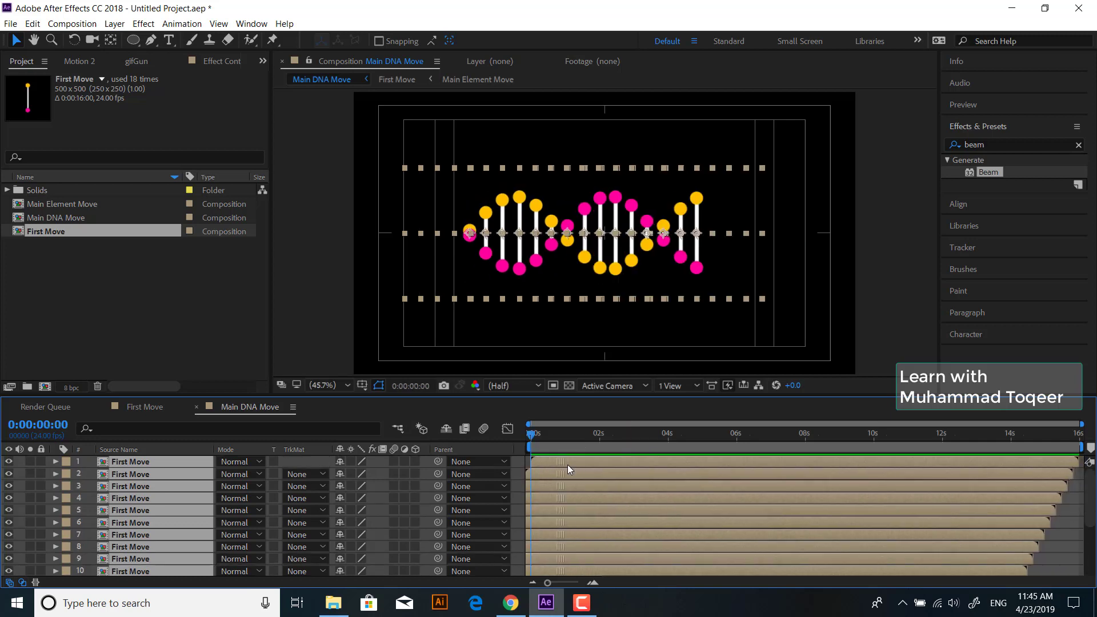
{"action": "left_click", "coordinate": [336, 340]}
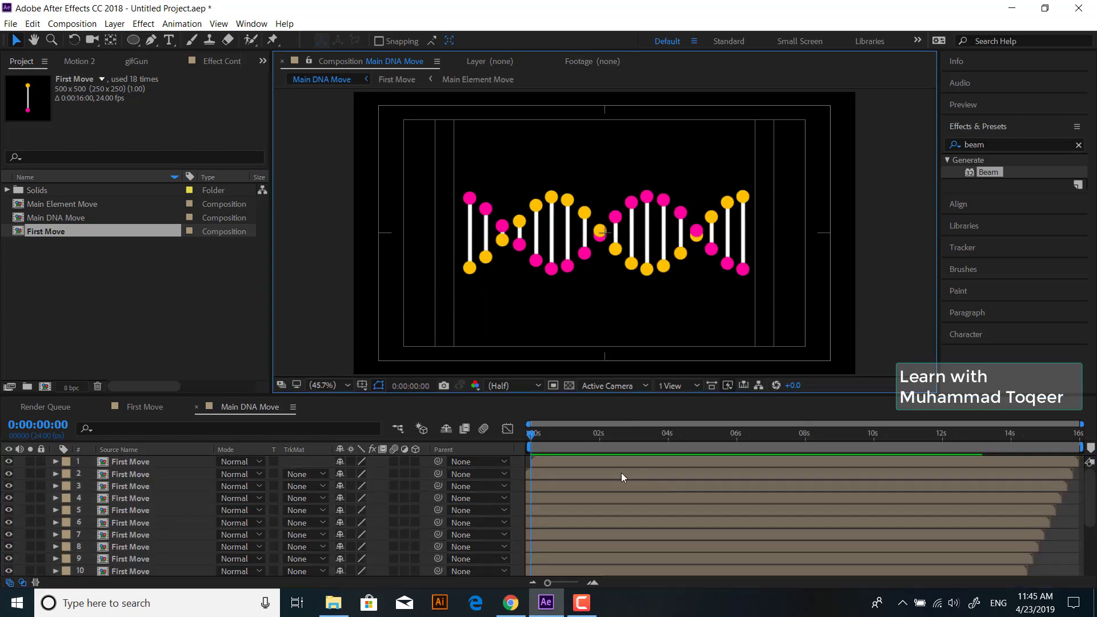
{"action": "key", "text": "space"}
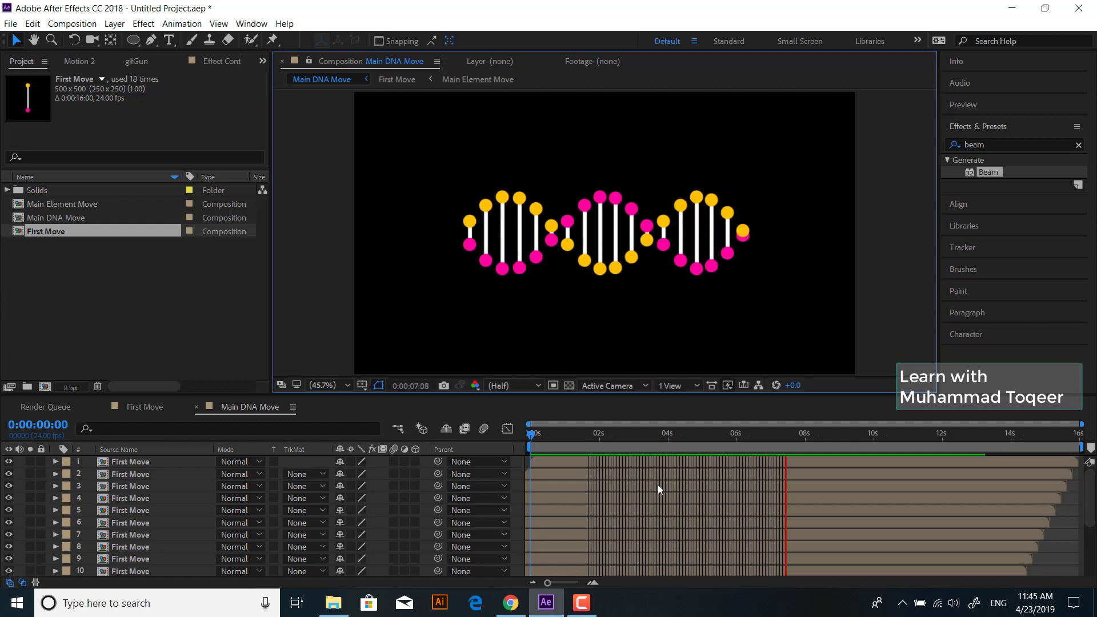
{"action": "left_click", "coordinate": [874, 434]}
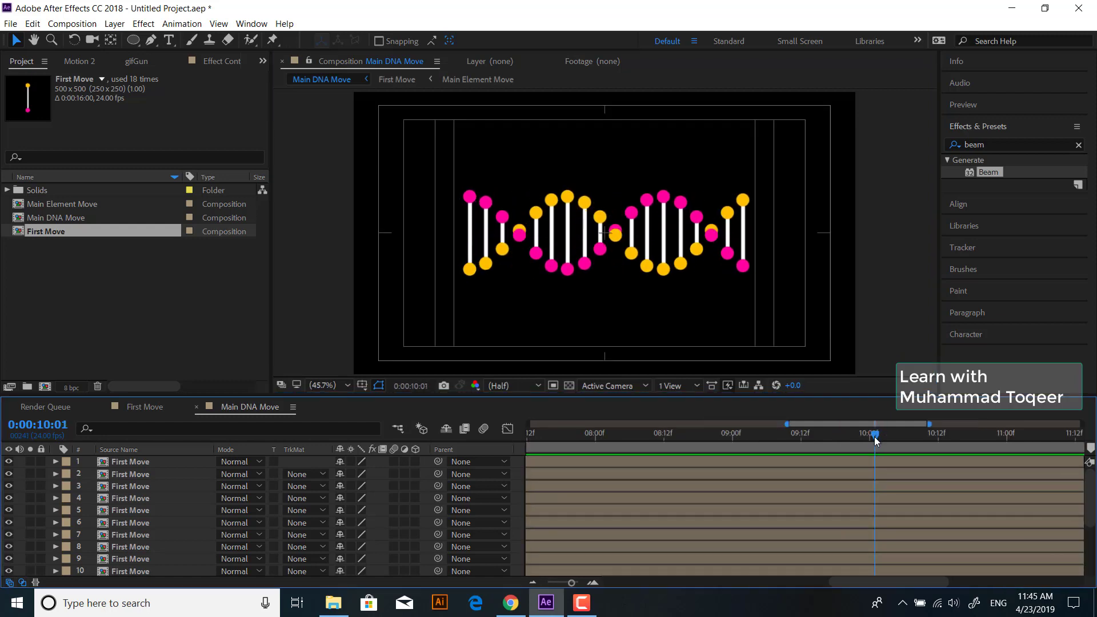
{"action": "key", "text": "="}
{"action": "key", "text": "="}
{"action": "key", "text": "="}
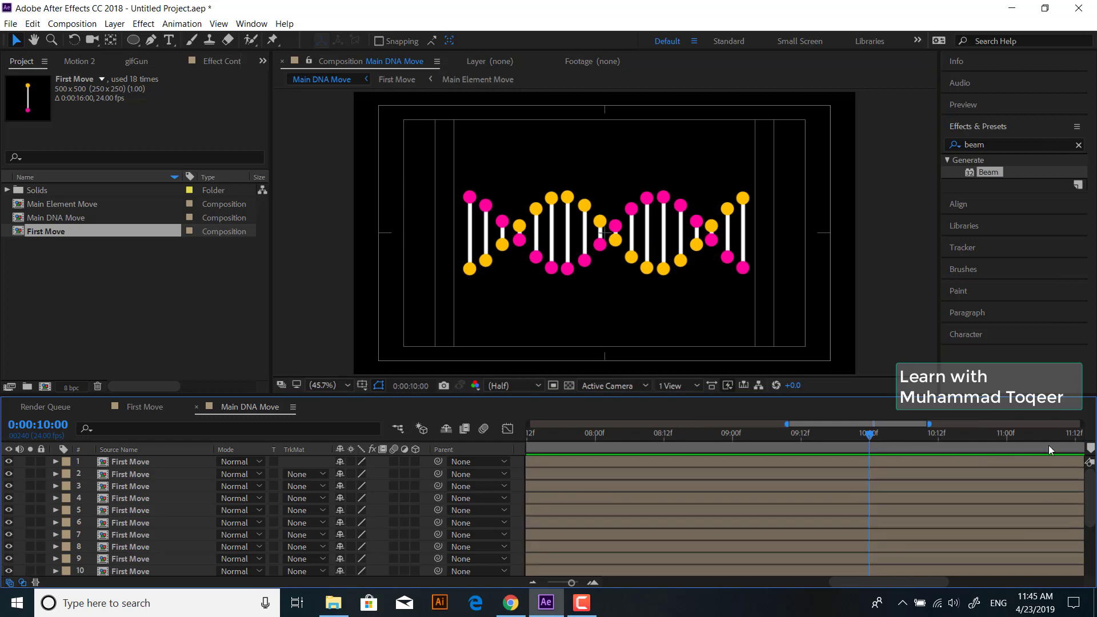
Step: End the work area at 10 seconds and select all 18 First Move layers
{"action": "key", "text": "minus"}
{"action": "key", "text": "minus"}
{"action": "key", "text": "minus"}
{"action": "left_click_drag", "start_coordinate": [1083, 448], "coordinate": [877, 449]}
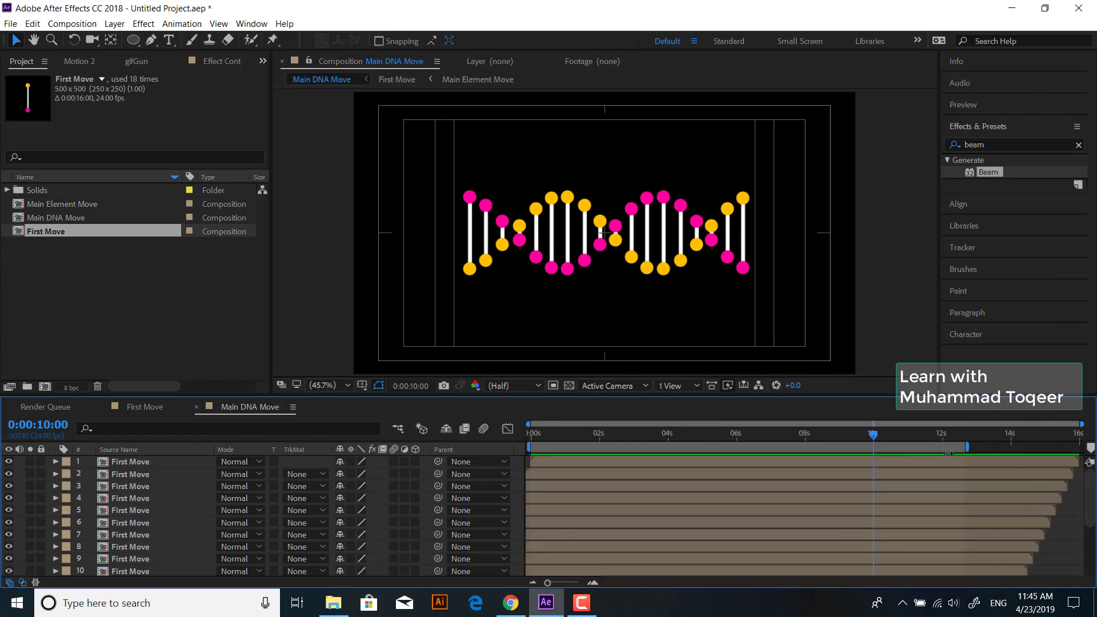
{"action": "scroll", "coordinate": [170, 515], "scroll_direction": "down", "scroll_amount": 4}
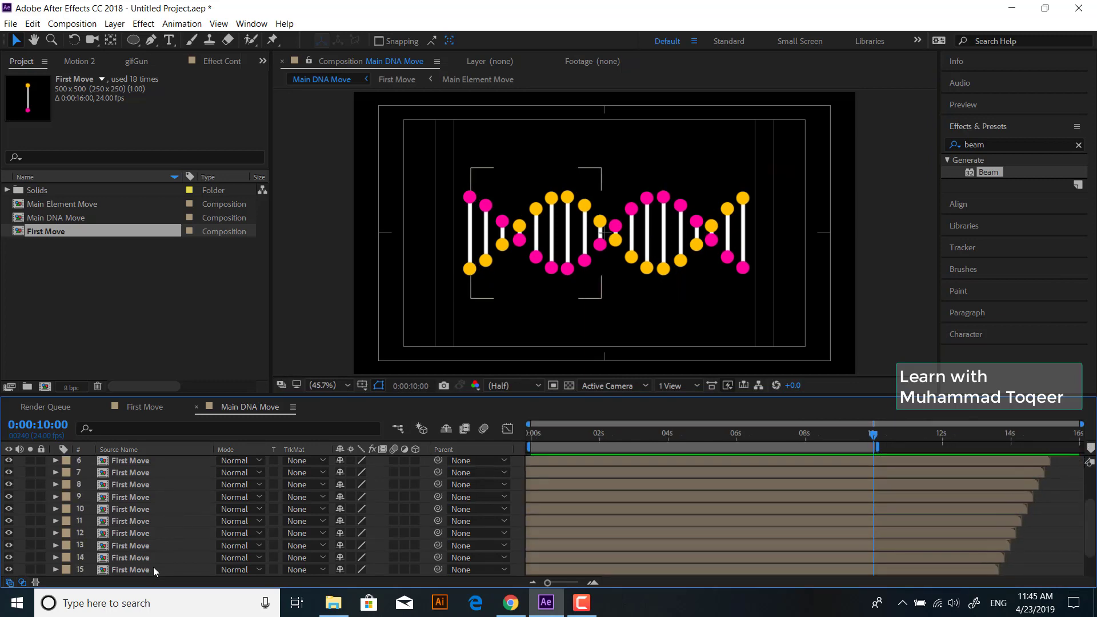
{"action": "left_click", "coordinate": [145, 566]}
{"action": "scroll", "coordinate": [169, 539], "scroll_direction": "up", "scroll_amount": 4}
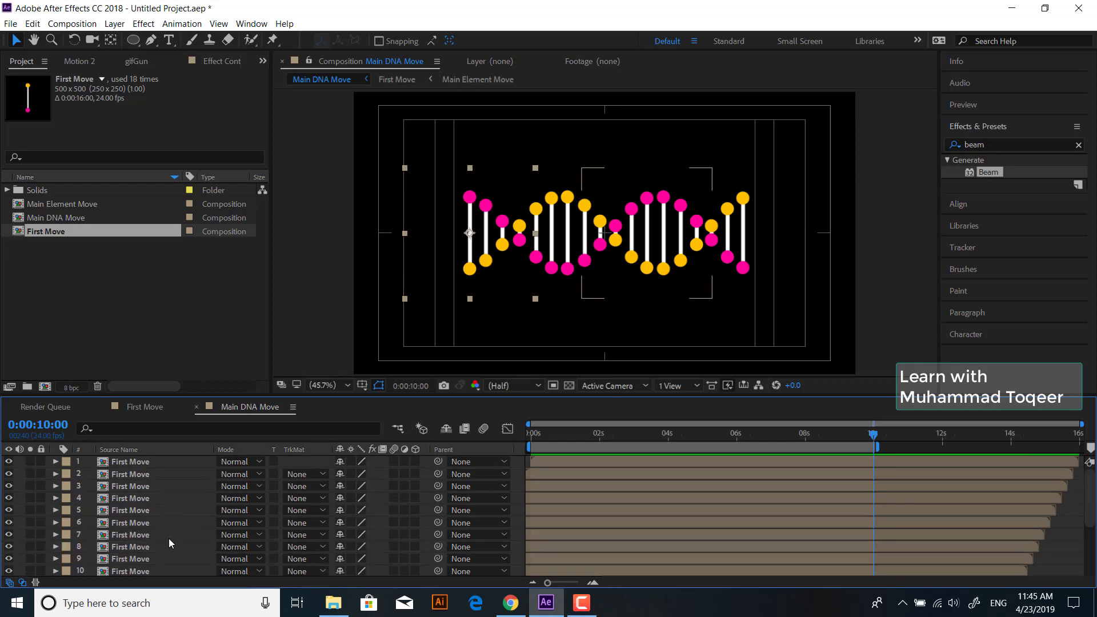
{"action": "key", "text": "ctrl+a"}
Step: Pre-compose the 18 selected layers into 'Final Move', preview it, and reselect the nested layer
{"action": "right_click", "coordinate": [132, 481]}
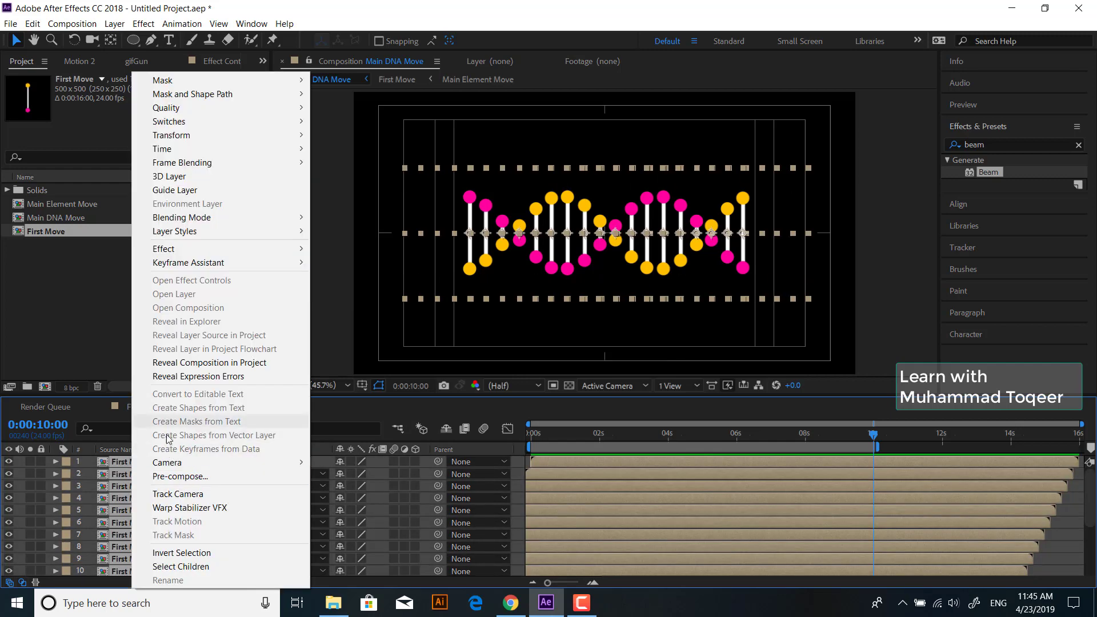
{"action": "left_click", "coordinate": [188, 478]}
{"action": "type", "text": "Final Move"}
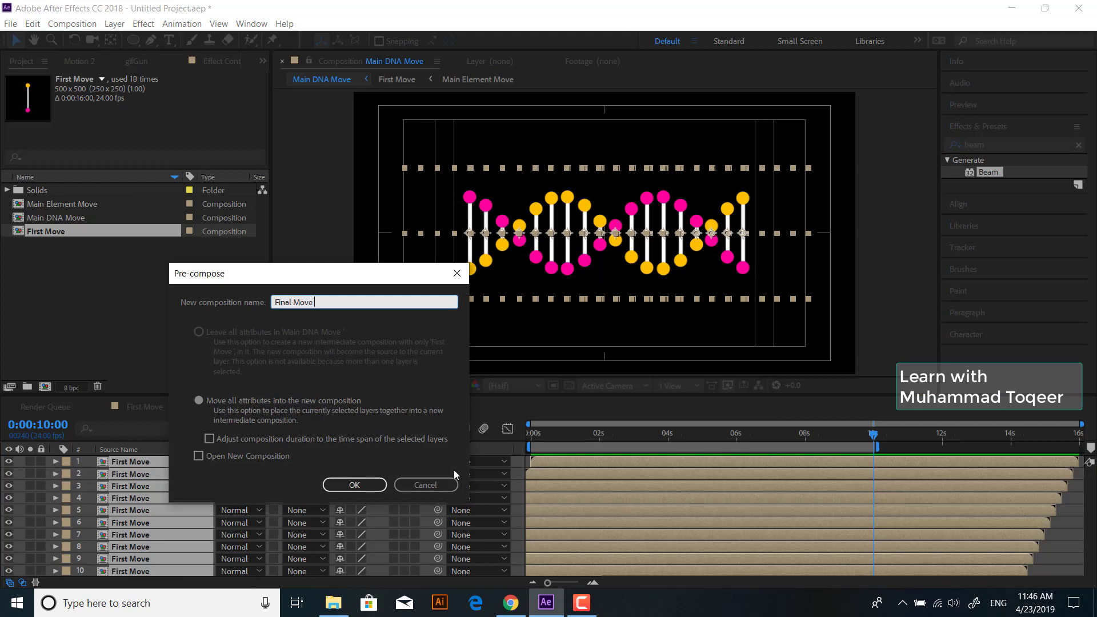
{"action": "key", "text": "Return"}
{"action": "key", "text": "space"}
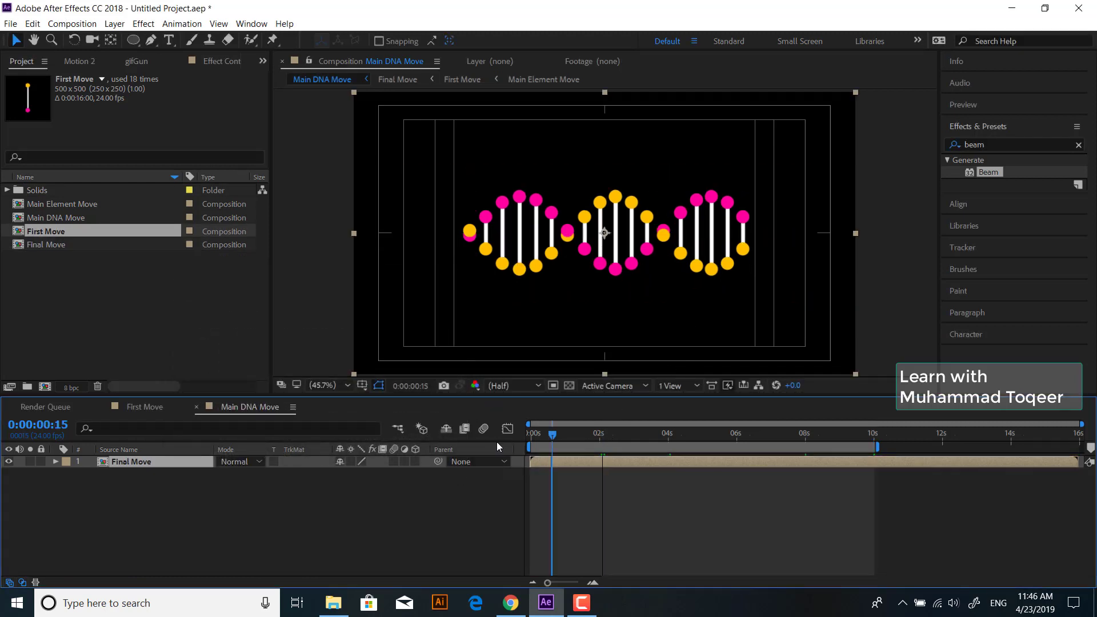
{"action": "key", "text": "space"}
{"action": "left_click", "coordinate": [214, 561]}
{"action": "left_click", "coordinate": [121, 460]}
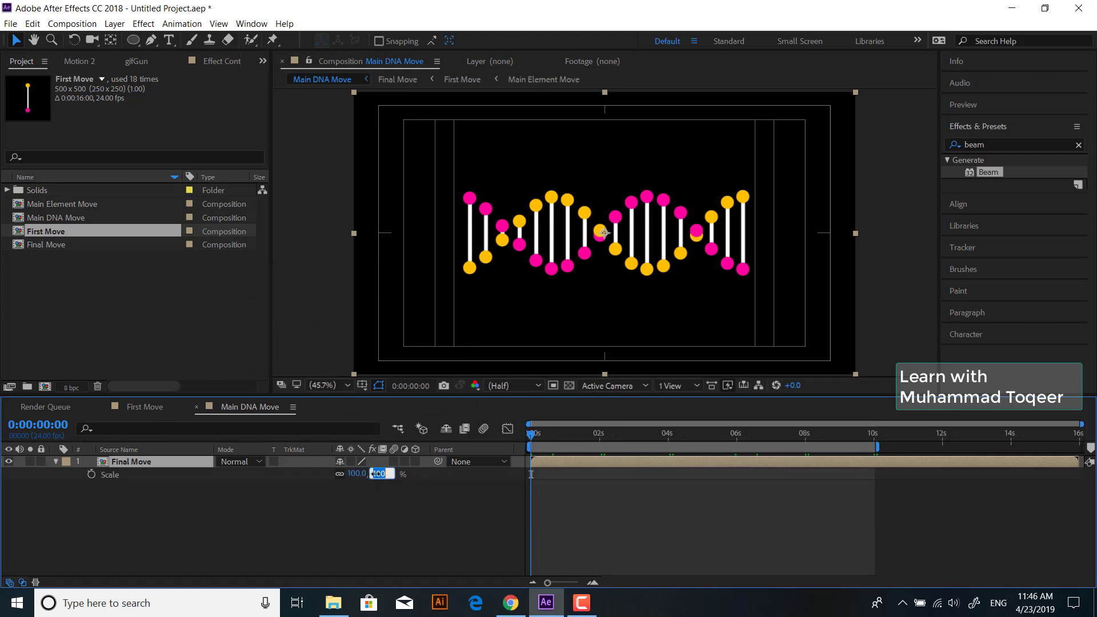
Step: Scale Final Move to 80%, tilt it to 45° rotation, and preview
{"action": "key", "text": "Return"}
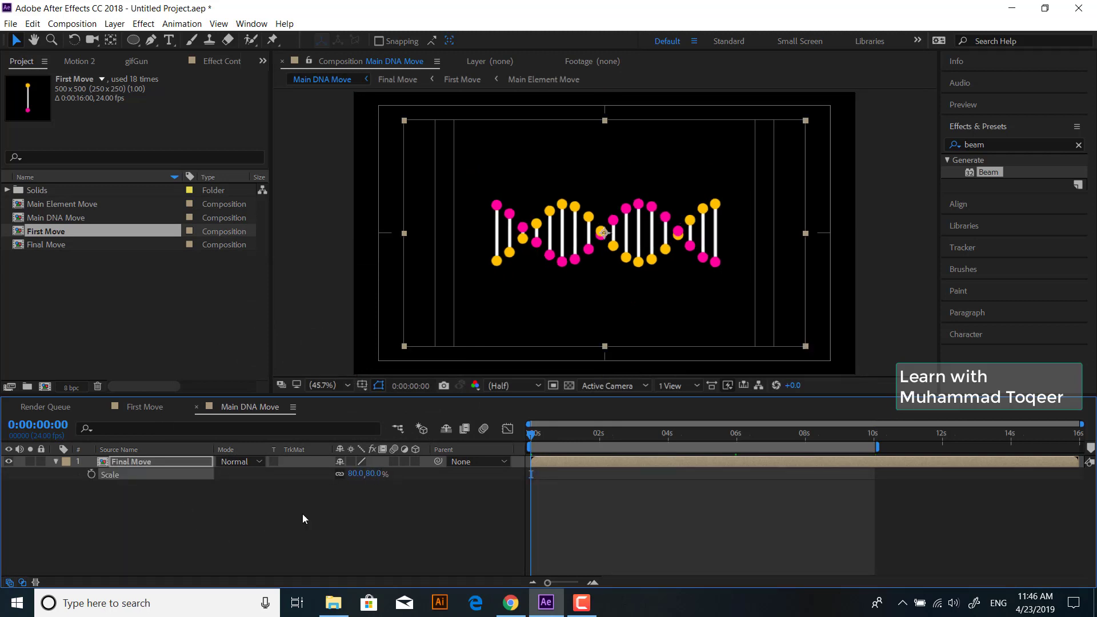
{"action": "type", "text": "r45"}
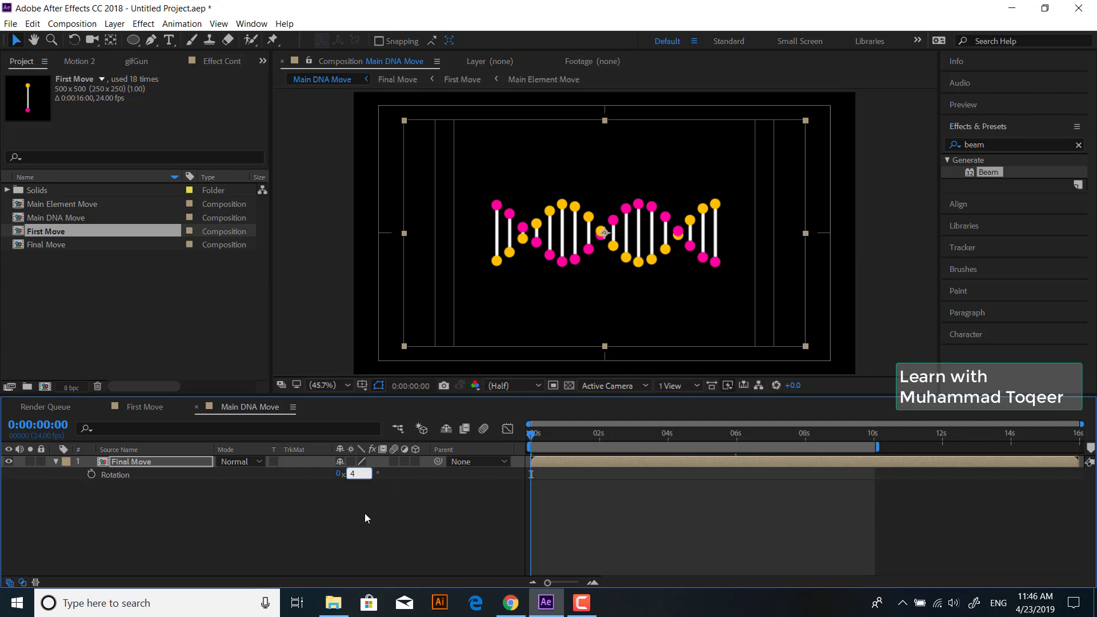
{"action": "key", "text": "Return"}
{"action": "left_click", "coordinate": [625, 523]}
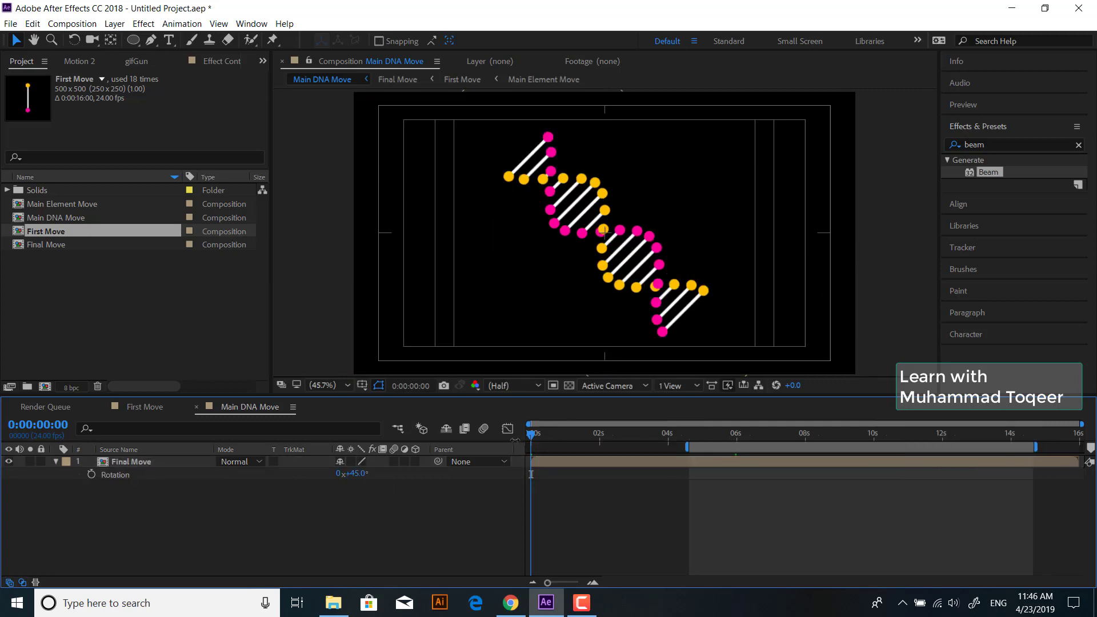
{"action": "key", "text": "space"}
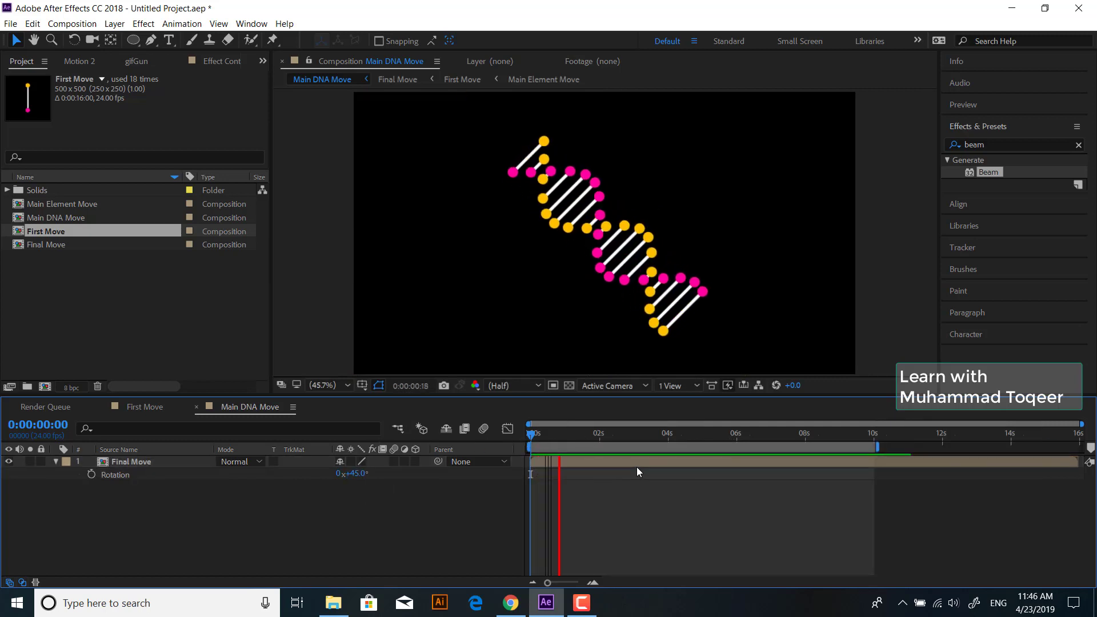
{"action": "key", "text": "space"}
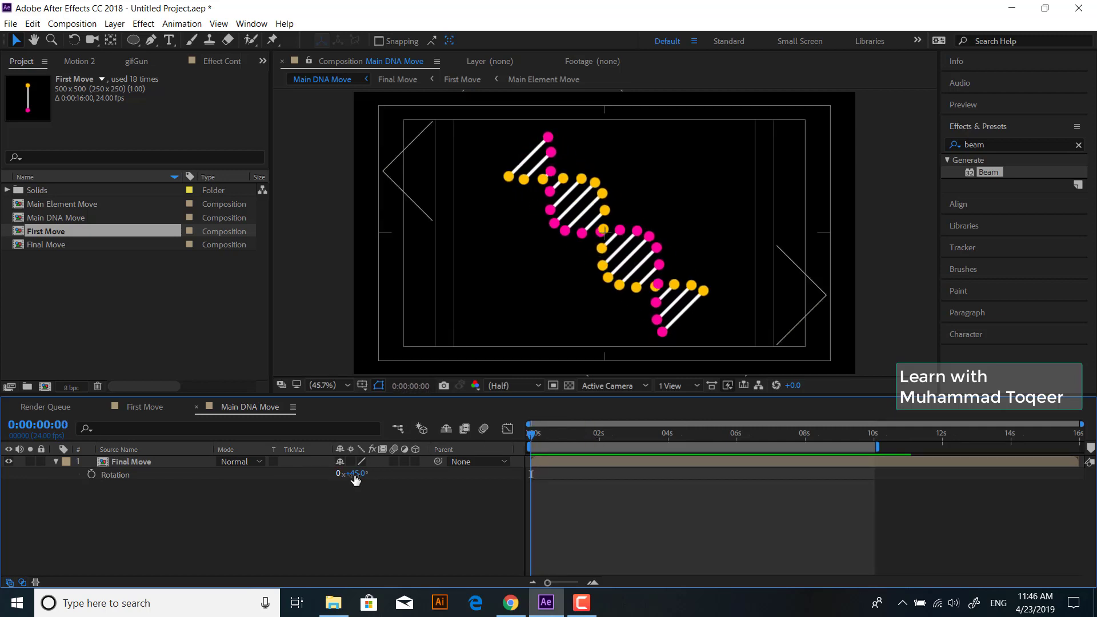
Step: Reset rotation to 0°, go to 10 seconds, and preview the rotating DNA
{"action": "type", "text": "0"}
{"action": "key", "text": "Return"}
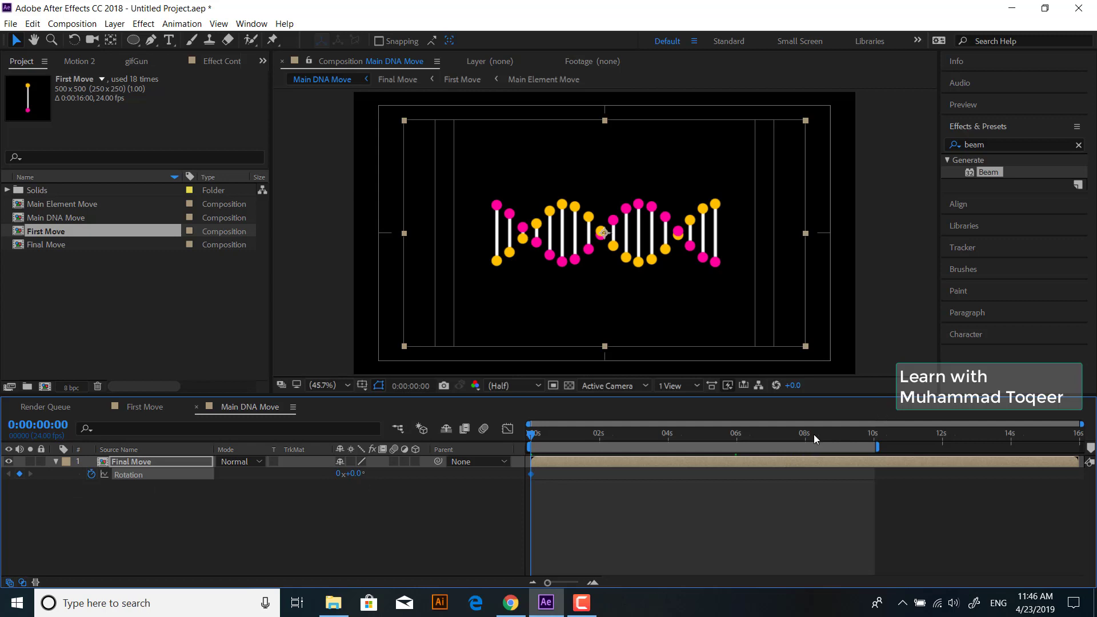
{"action": "left_click_drag", "start_coordinate": [813, 434], "coordinate": [873, 434]}
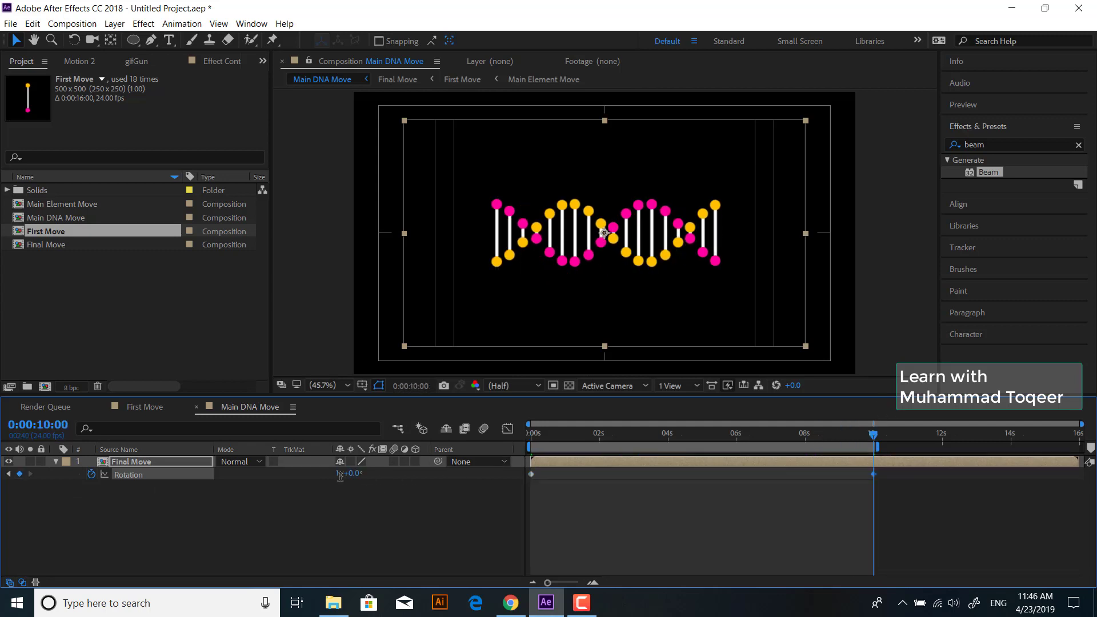
{"action": "key", "text": "space"}
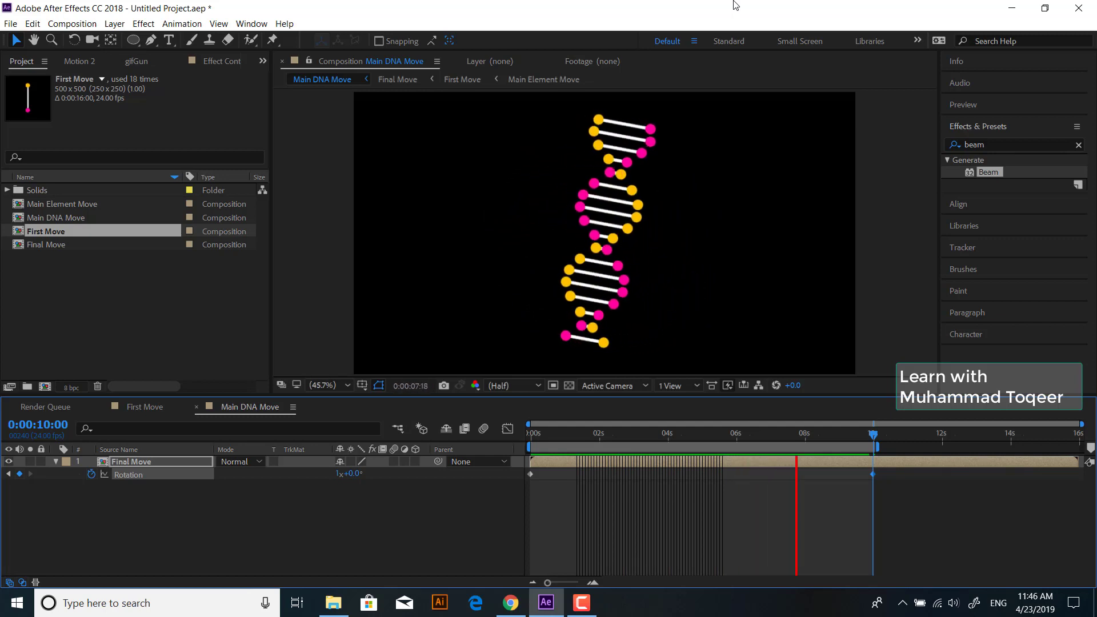
{"action": "key", "text": "space"}
Step: Create a dark blue (003253) solid named 'background' and move it below Final Move
{"action": "right_click", "coordinate": [238, 495]}
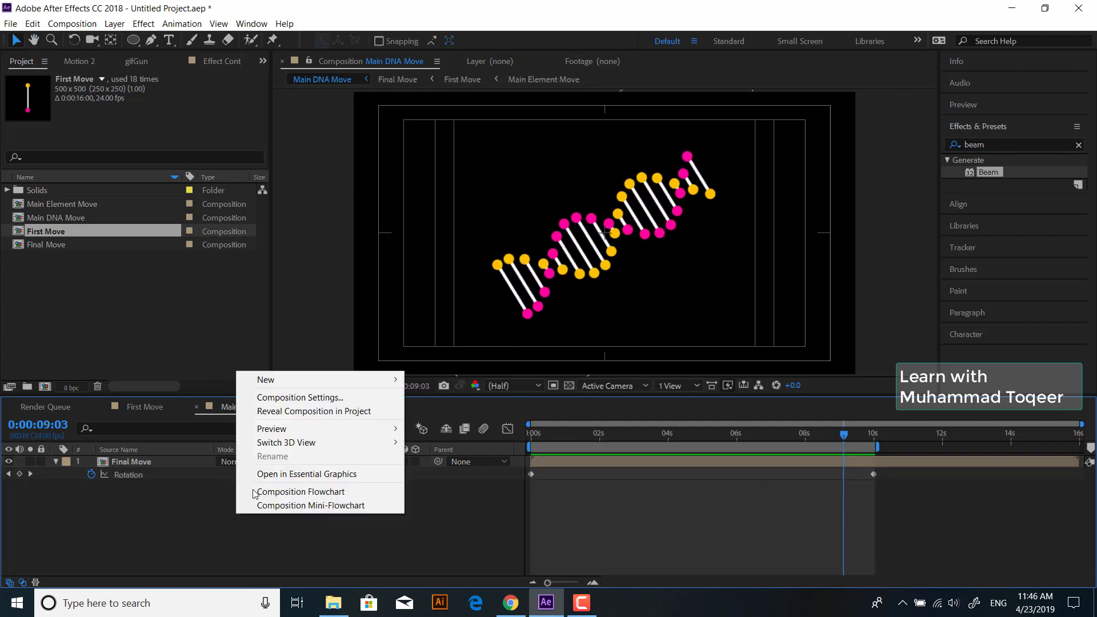
{"action": "mouse_move", "coordinate": [278, 381]}
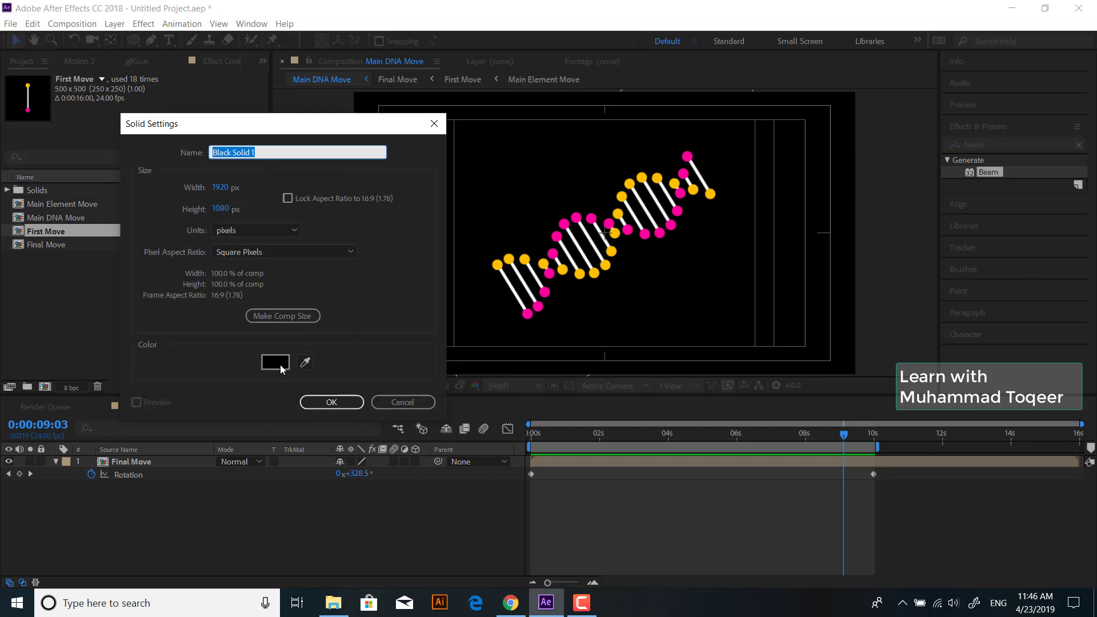
{"action": "left_click", "coordinate": [275, 361]}
{"action": "left_click", "coordinate": [289, 424]}
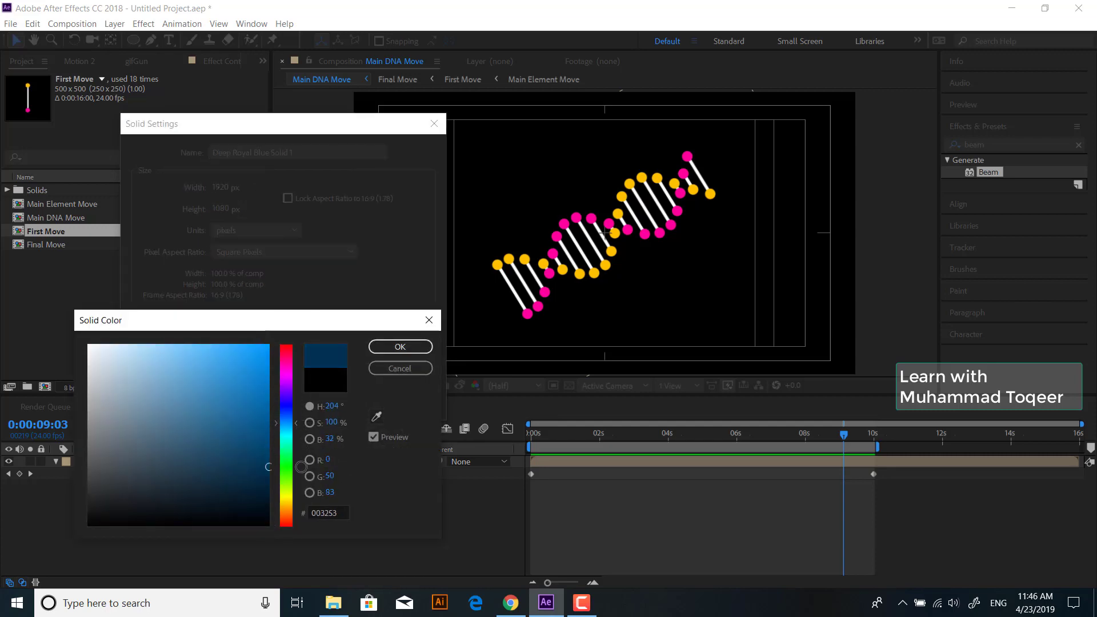
{"action": "left_click", "coordinate": [414, 352]}
{"action": "left_click", "coordinate": [314, 157]}
{"action": "type", "text": "background"}
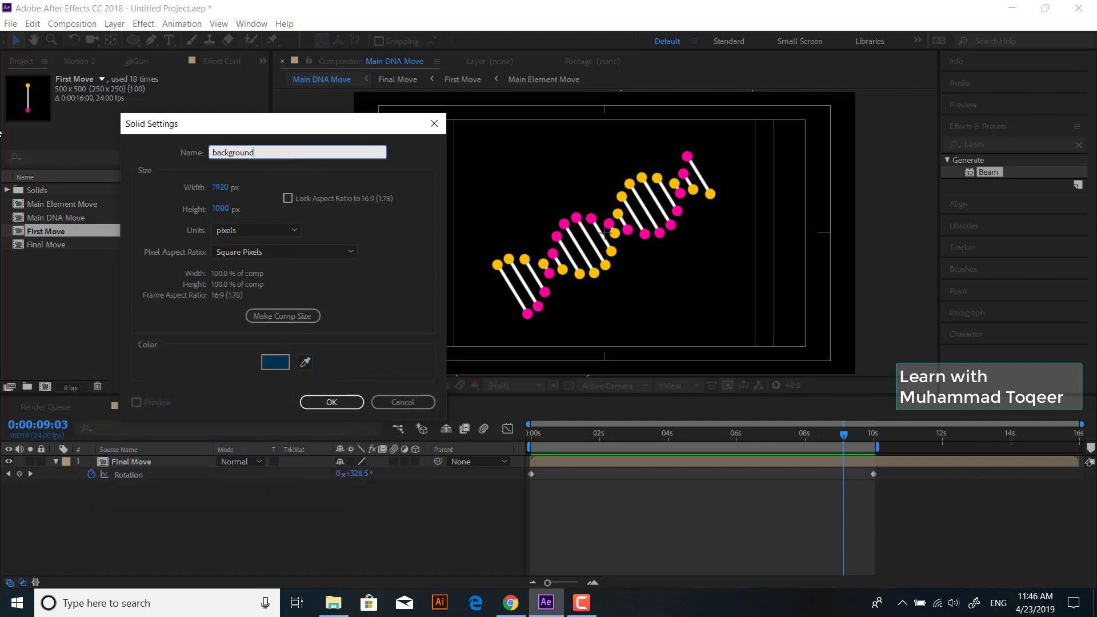
{"action": "key", "text": "Return"}
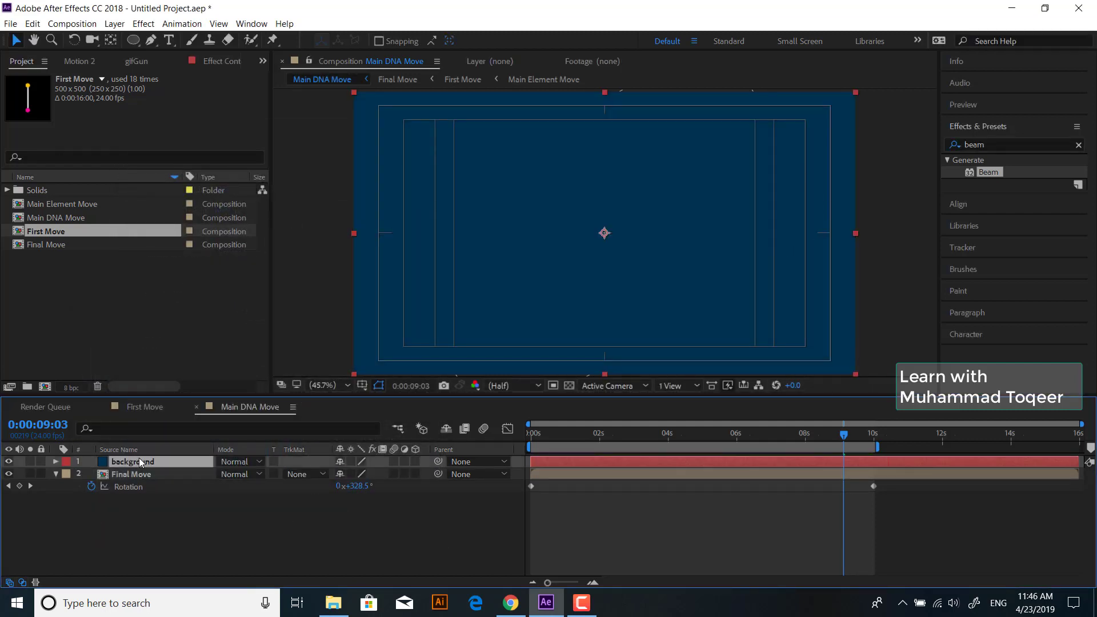
{"action": "left_click_drag", "start_coordinate": [141, 462], "coordinate": [141, 512]}
{"action": "left_click", "coordinate": [55, 462]}
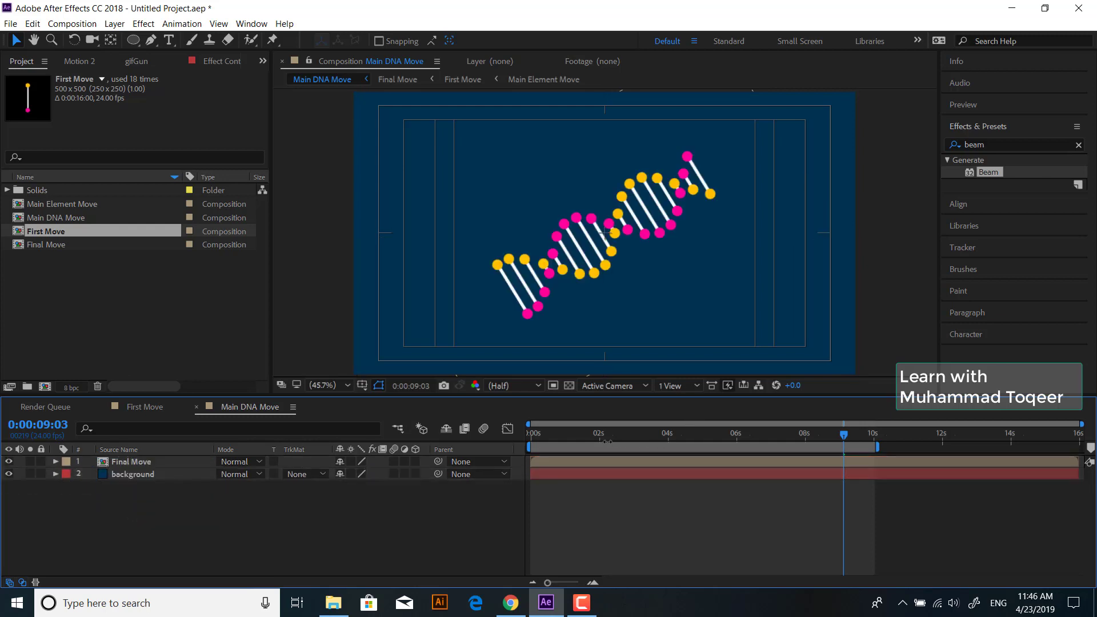
{"action": "key", "text": "space"}
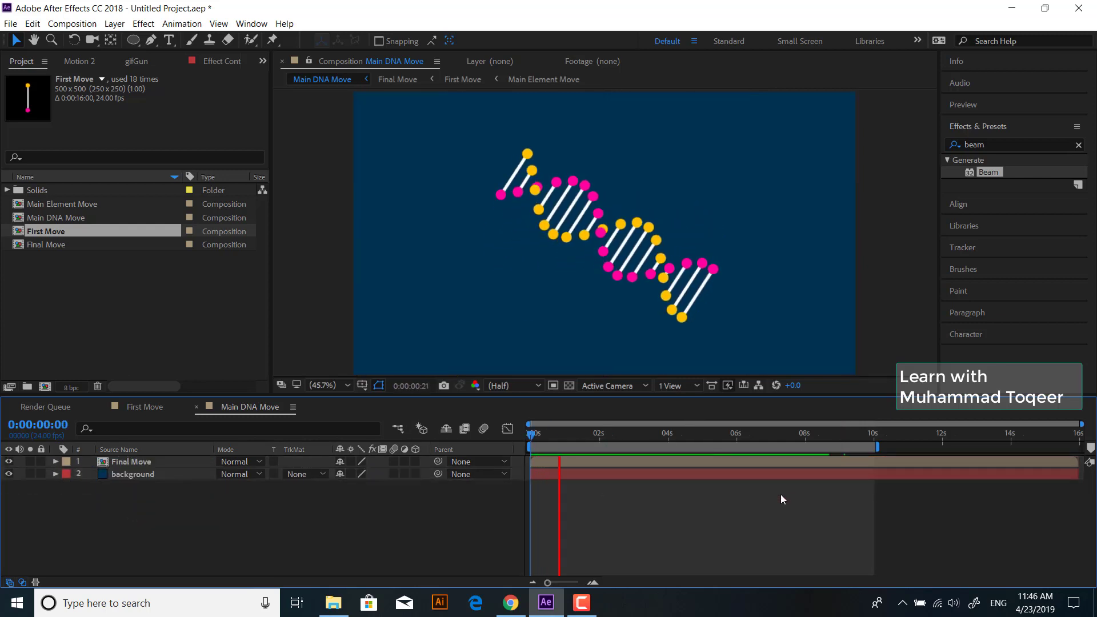